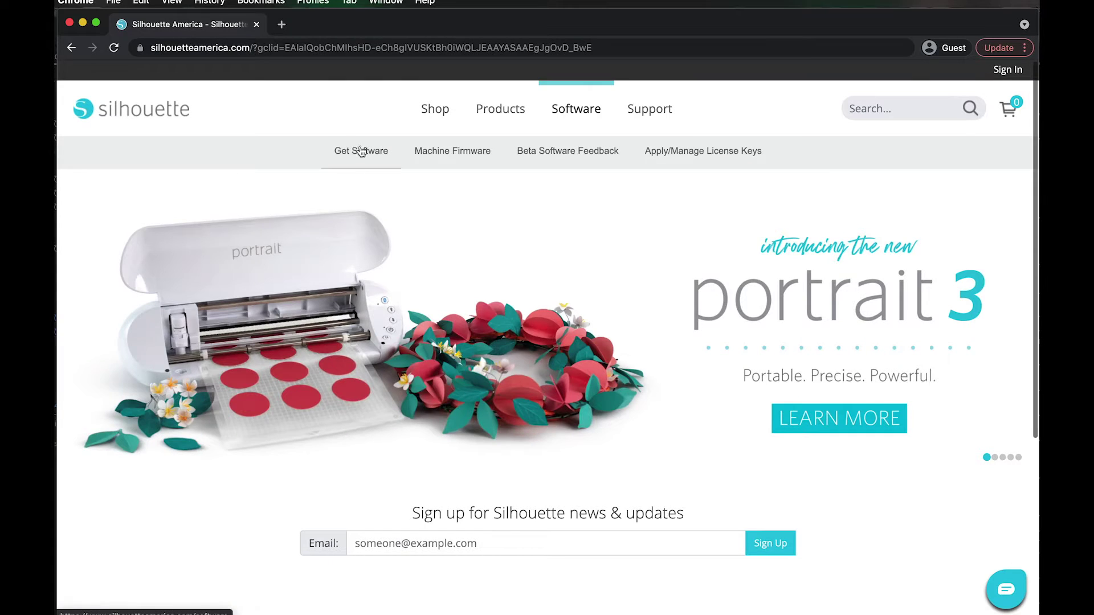
- Open the Silhouette Studio download page on the Silhouette America site and download version 4.4.554 for Mac 64-bit
left_click(360, 150)
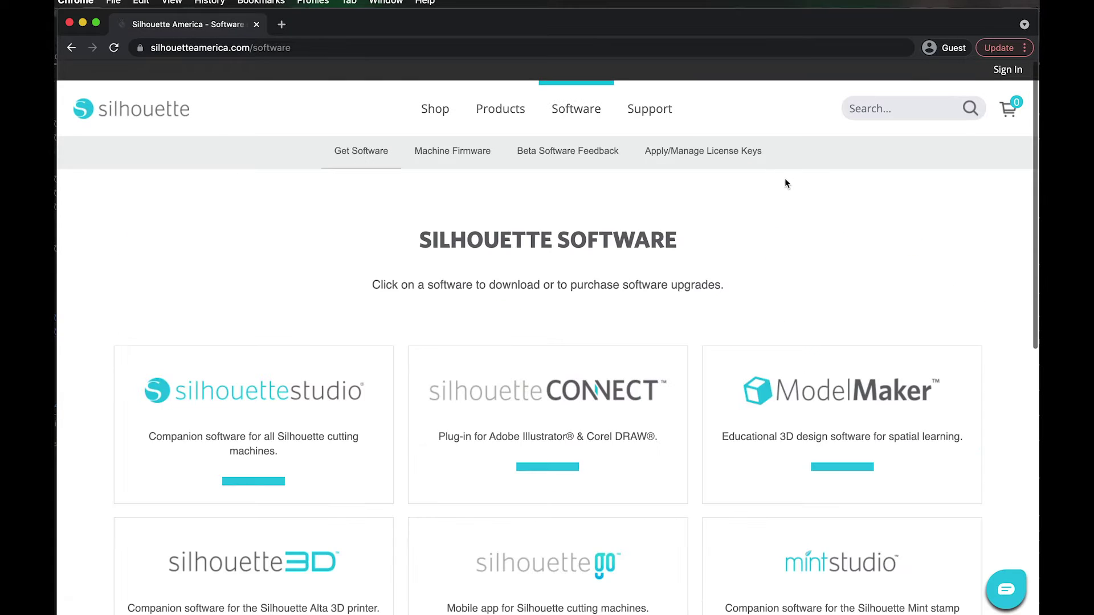
left_click(323, 395)
scroll(948, 313, "down", 3)
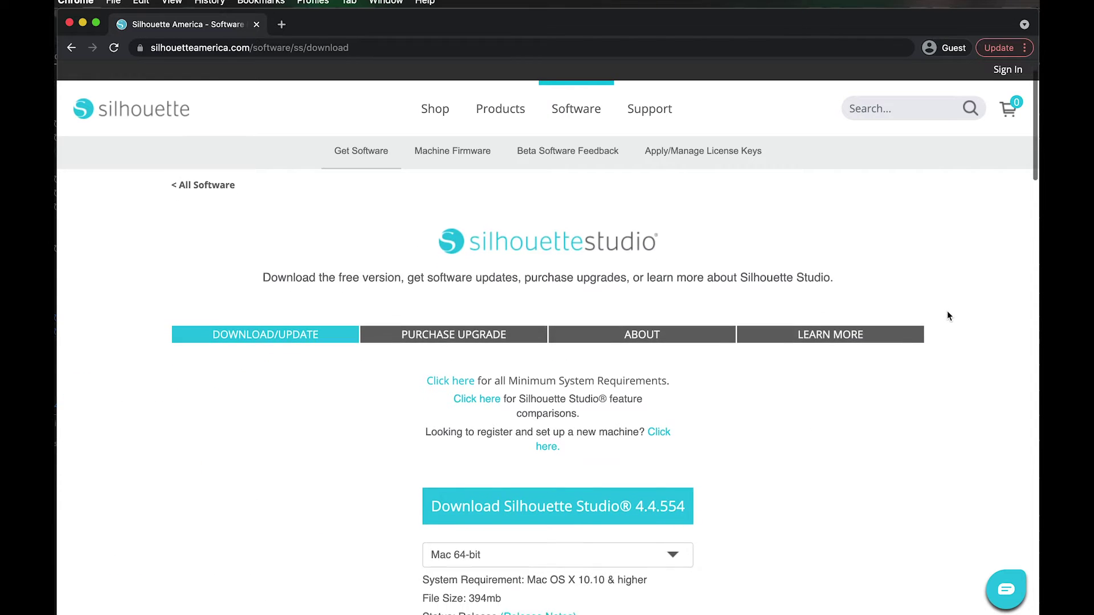
scroll(947, 312, "down", 2)
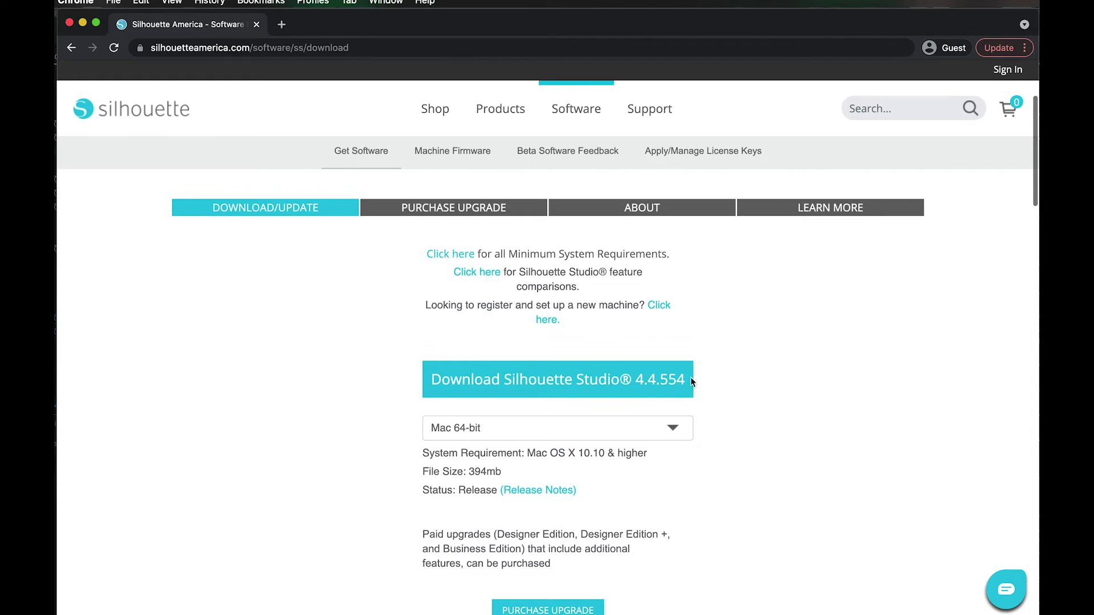
left_click(635, 378)
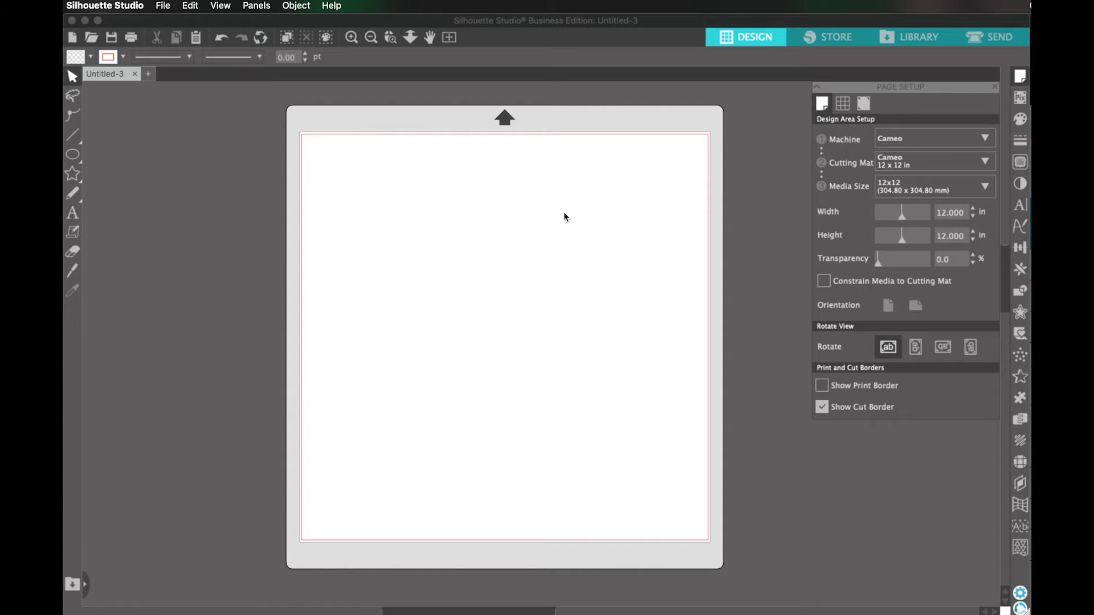
- Switch to Silhouette Studio and check its edition and release version in the About information, closing it when done
left_click(129, 7)
left_click(135, 23)
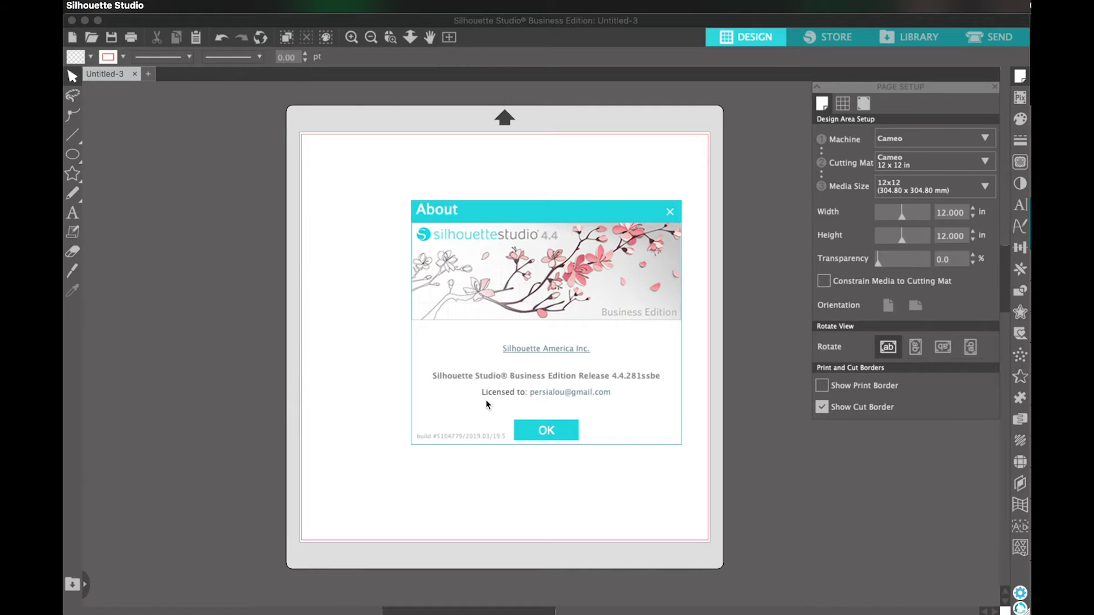
left_click(546, 430)
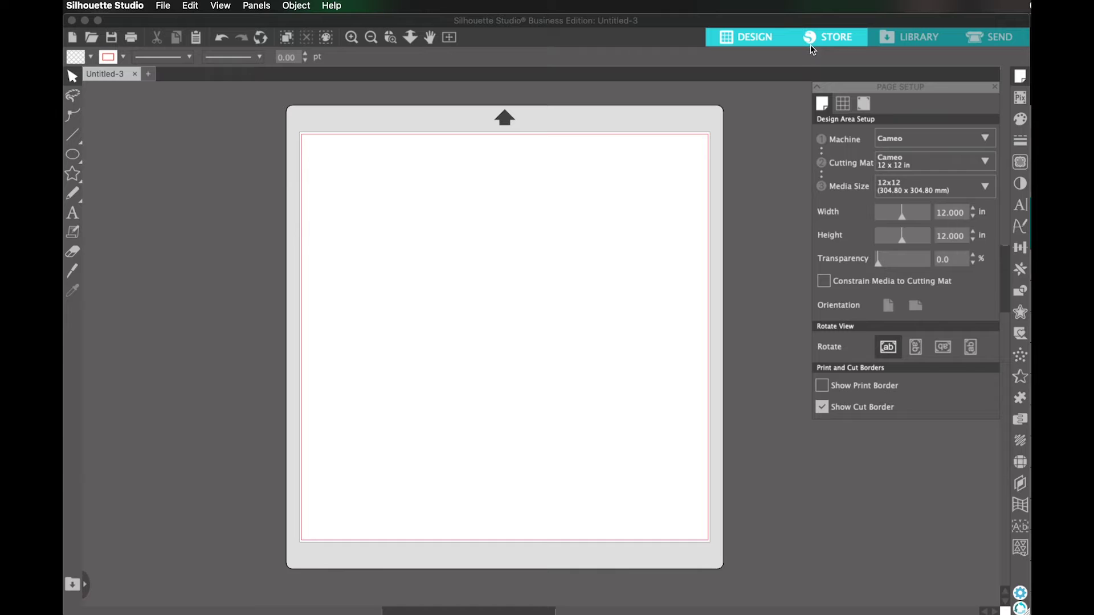
- Look through the Store, Library and Send workspaces and return to the Design workspace
left_click(832, 38)
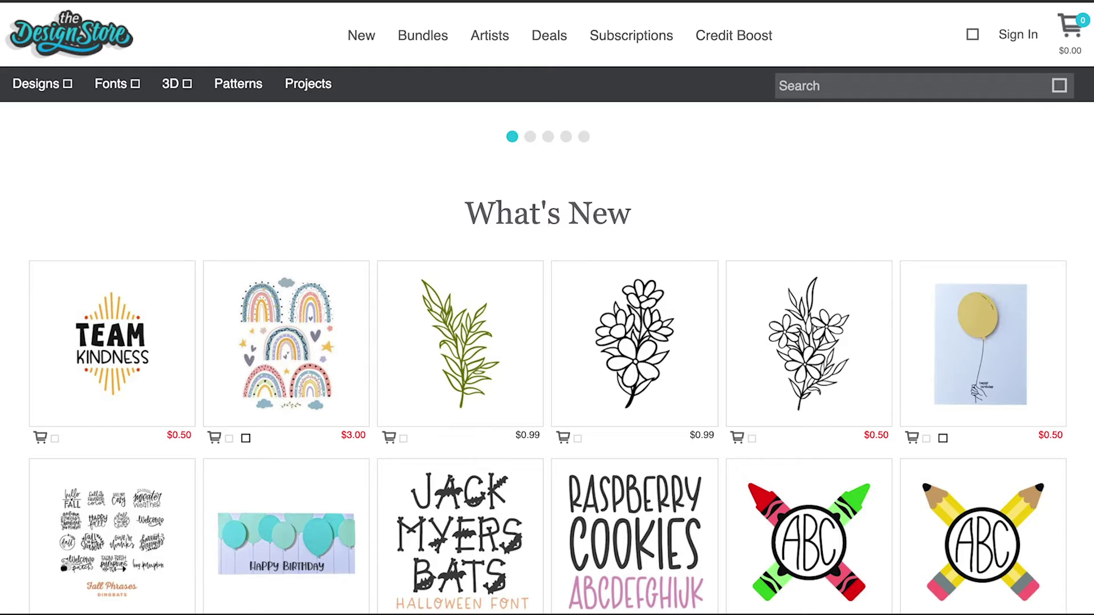
left_click(747, 37)
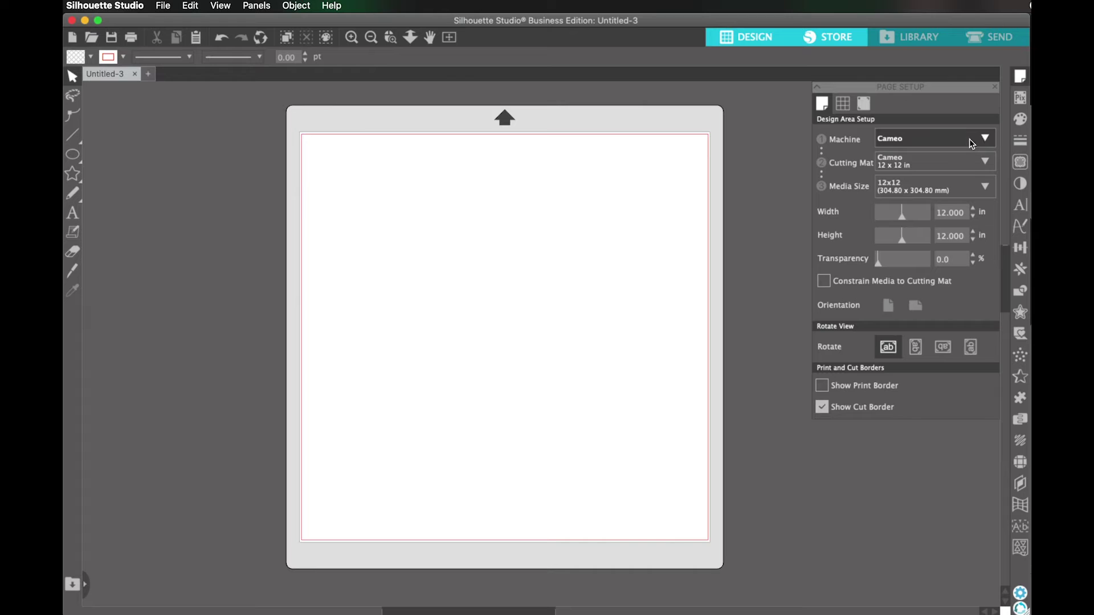
left_click(904, 38)
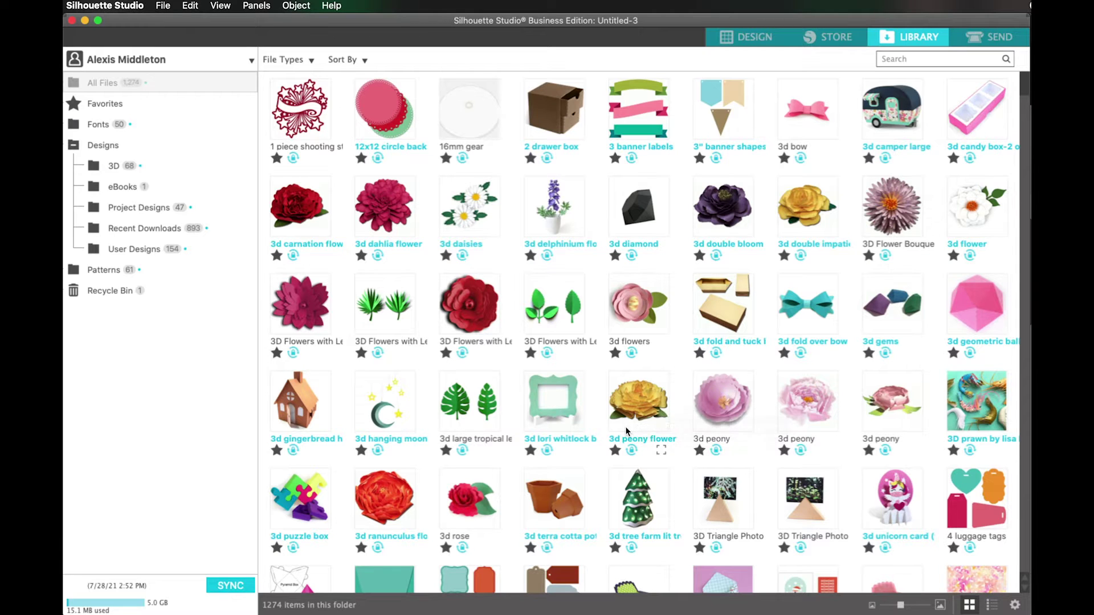
left_click(984, 33)
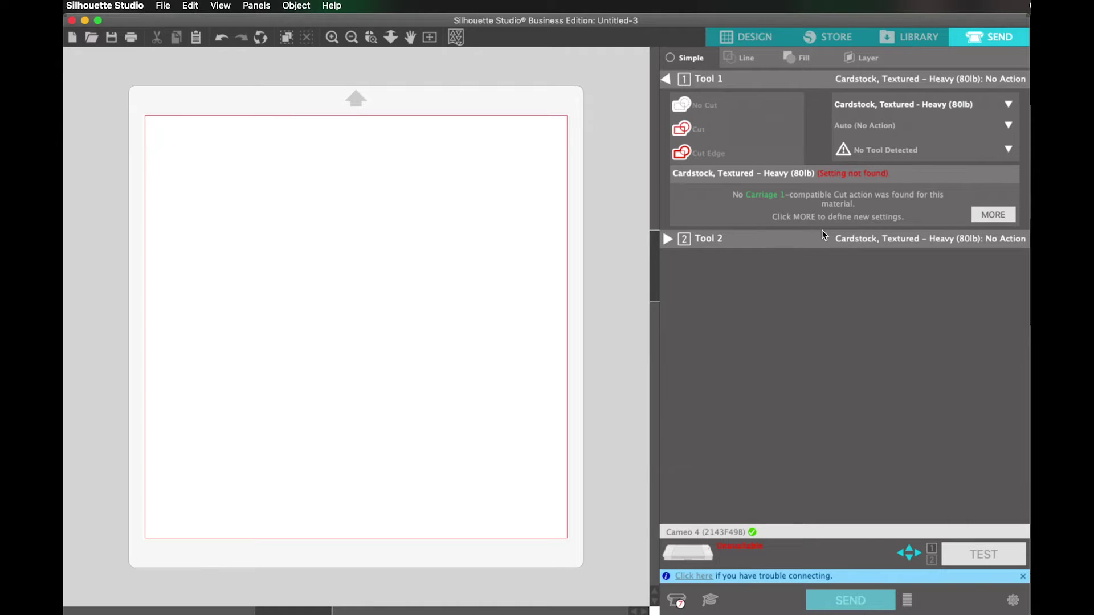
left_click(761, 36)
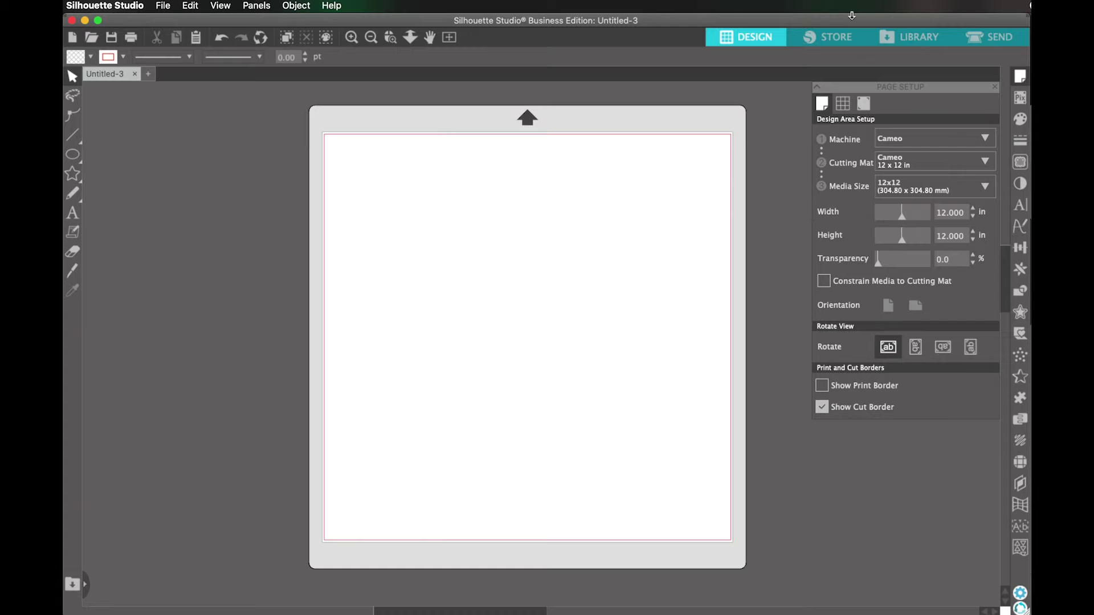
- Search the library for "unicorn" and add the unicorn and stars design to the page
left_click(893, 39)
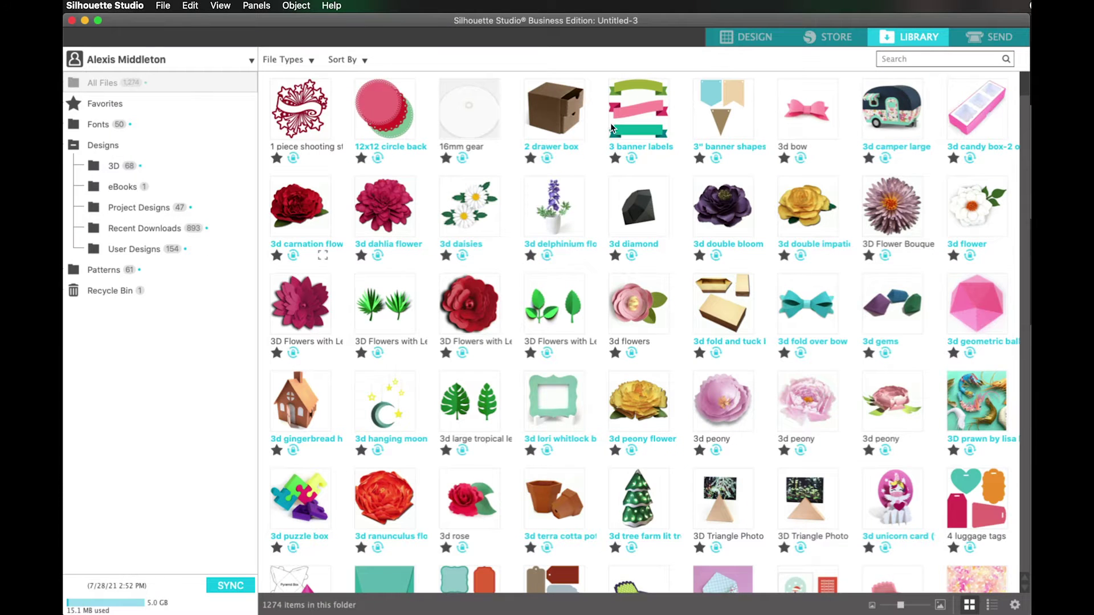
left_click(935, 58)
type("unicorn")
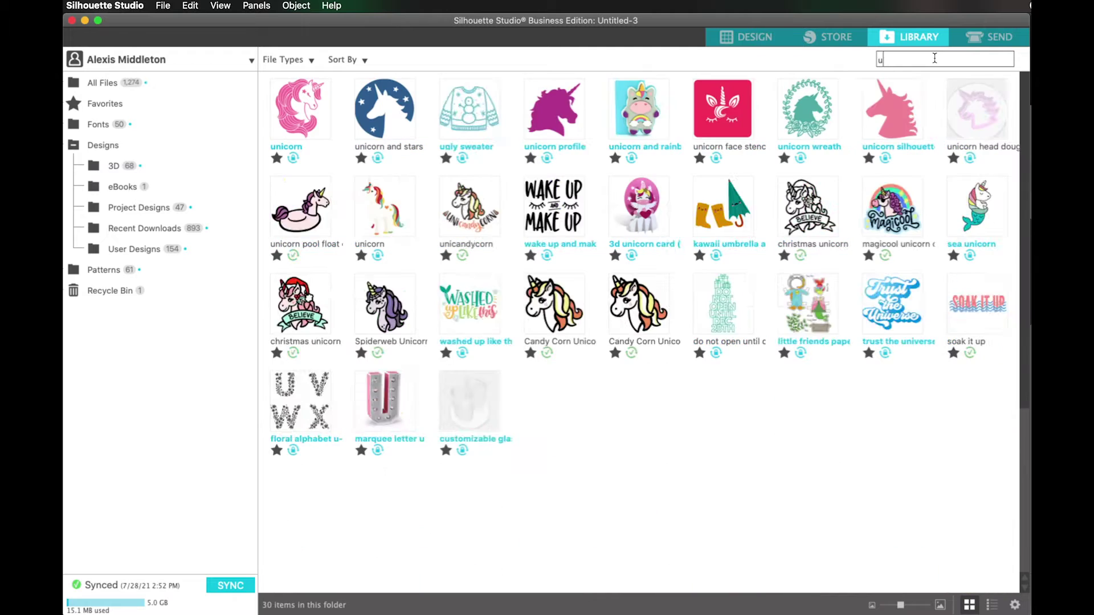
double_click(369, 101)
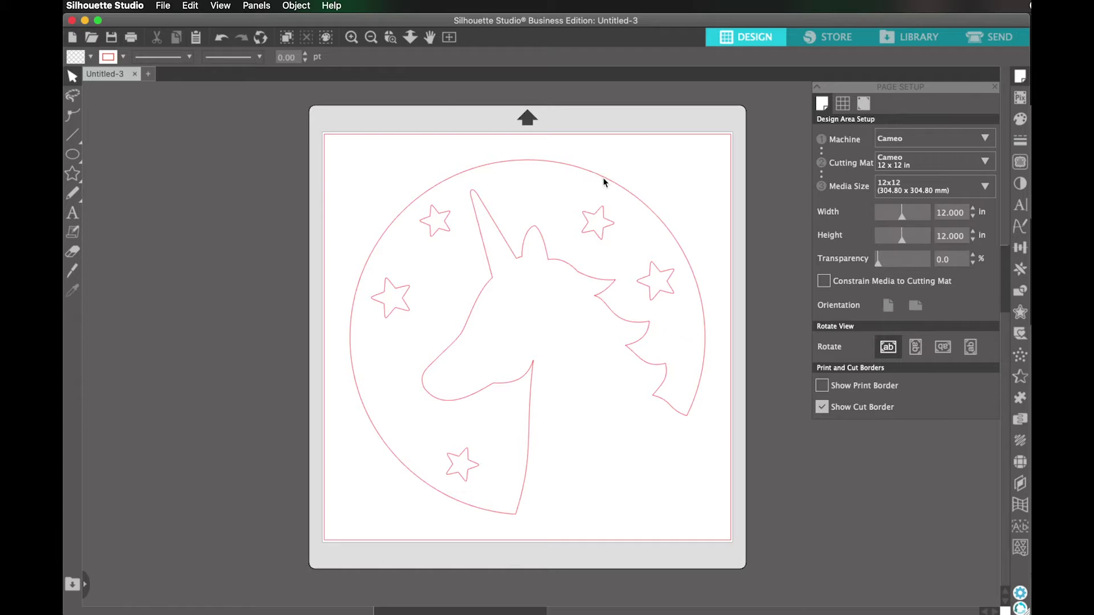
- Delete the unicorn and stars design from the page
left_click(471, 175)
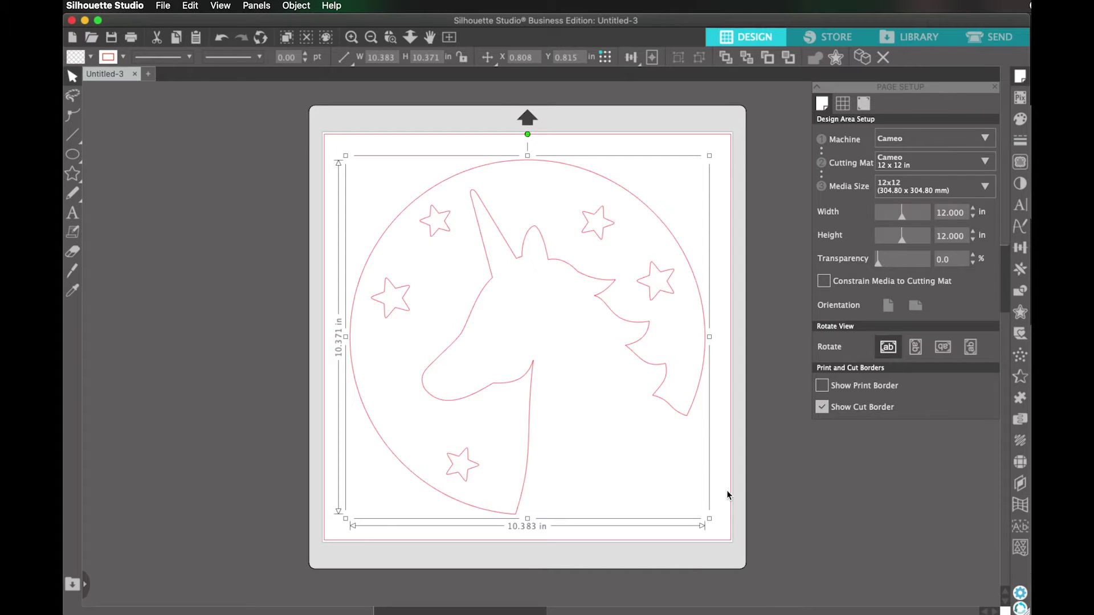
key("Delete")
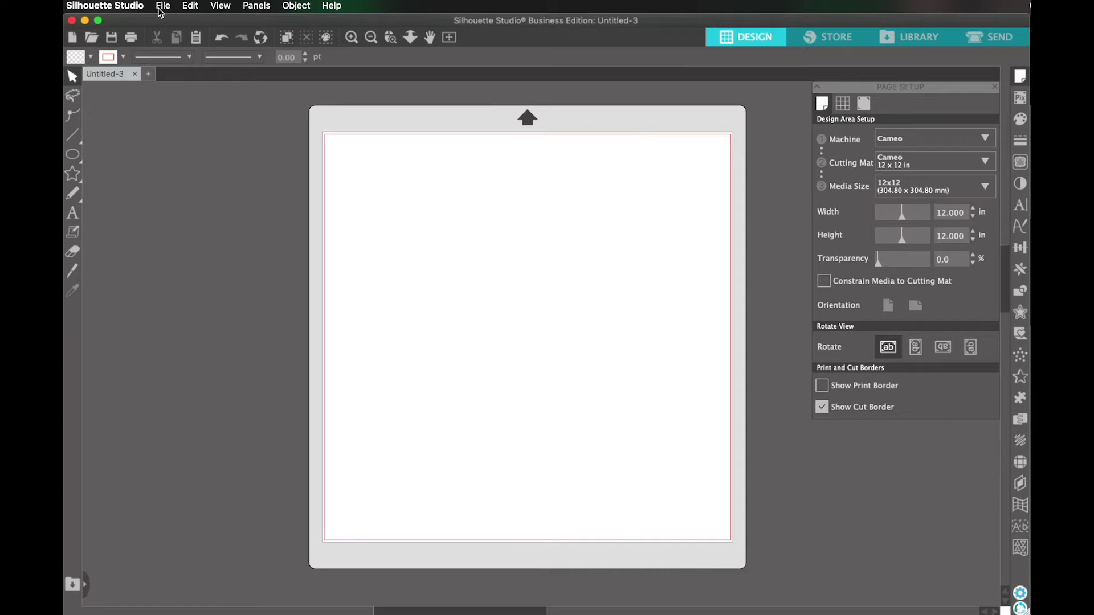
- Open the Mod Daisies.png file from the Mod Daisies folder
left_click(162, 8)
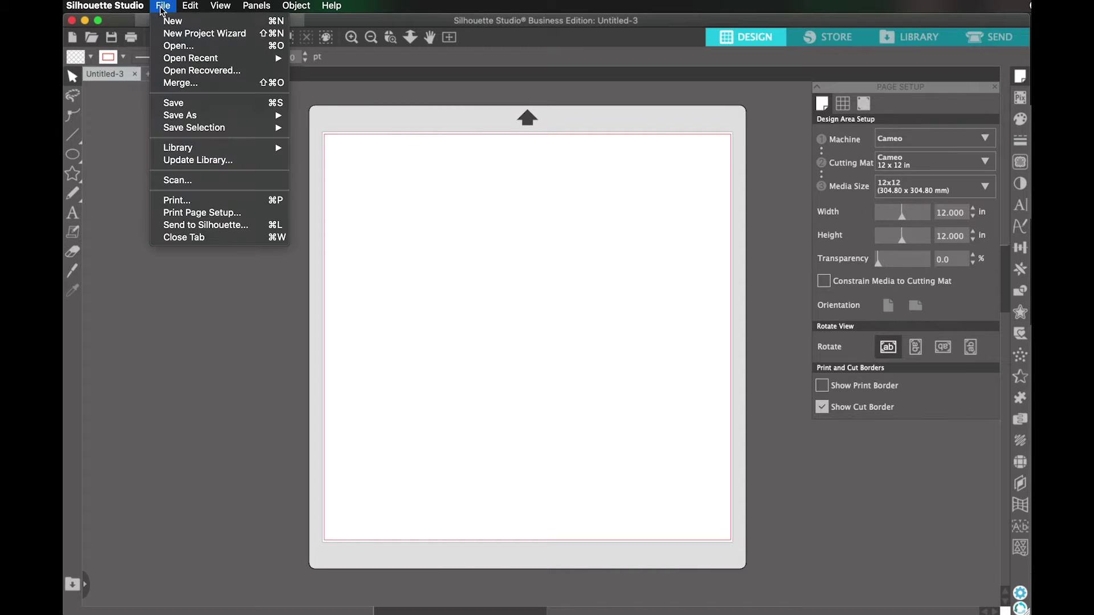
left_click(179, 47)
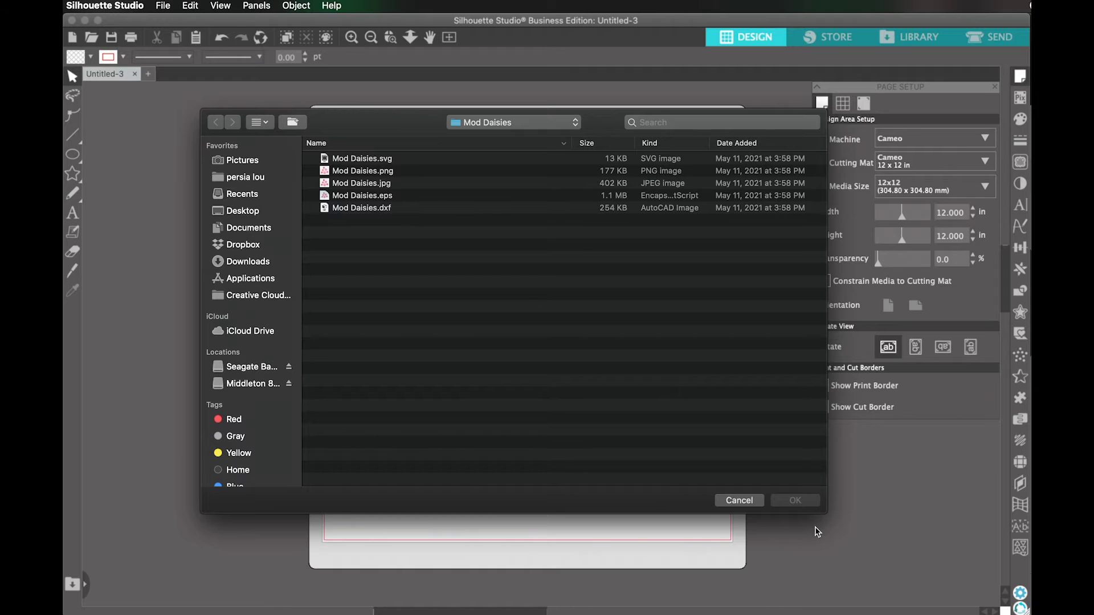
left_click(345, 171)
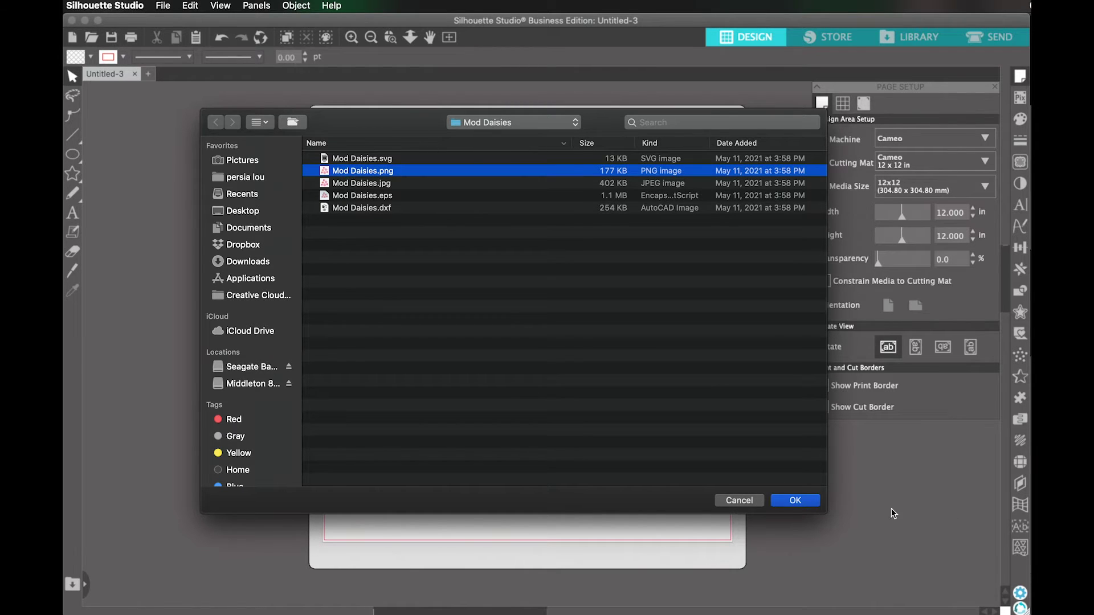
left_click(813, 508)
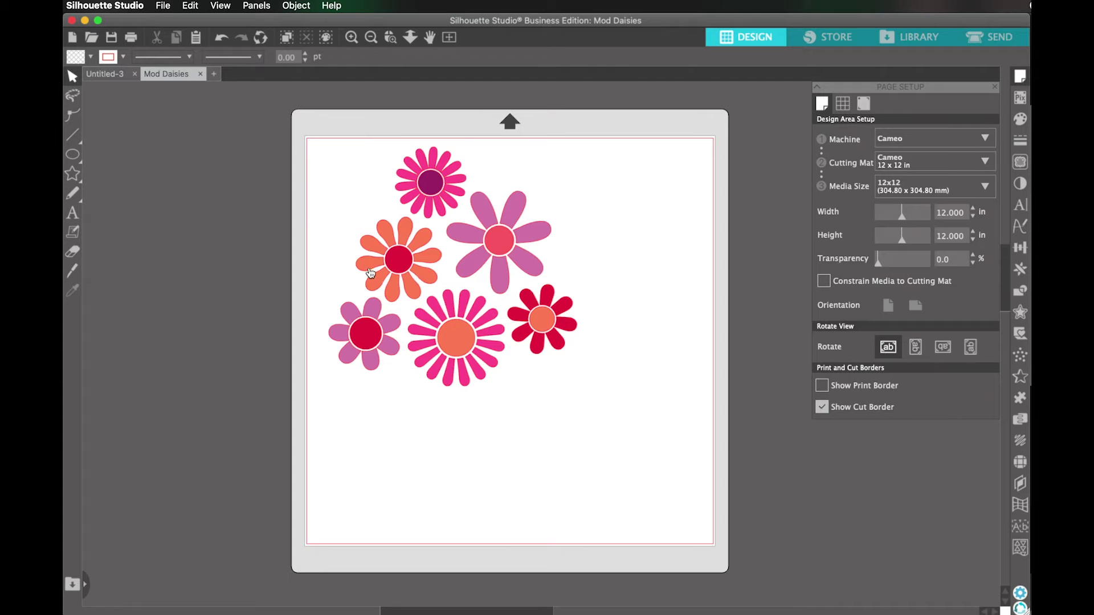
- Examine the daisies up close, review their cut lines in the Send workspace and return to the Design workspace
scroll(522, 254, "up", 5)
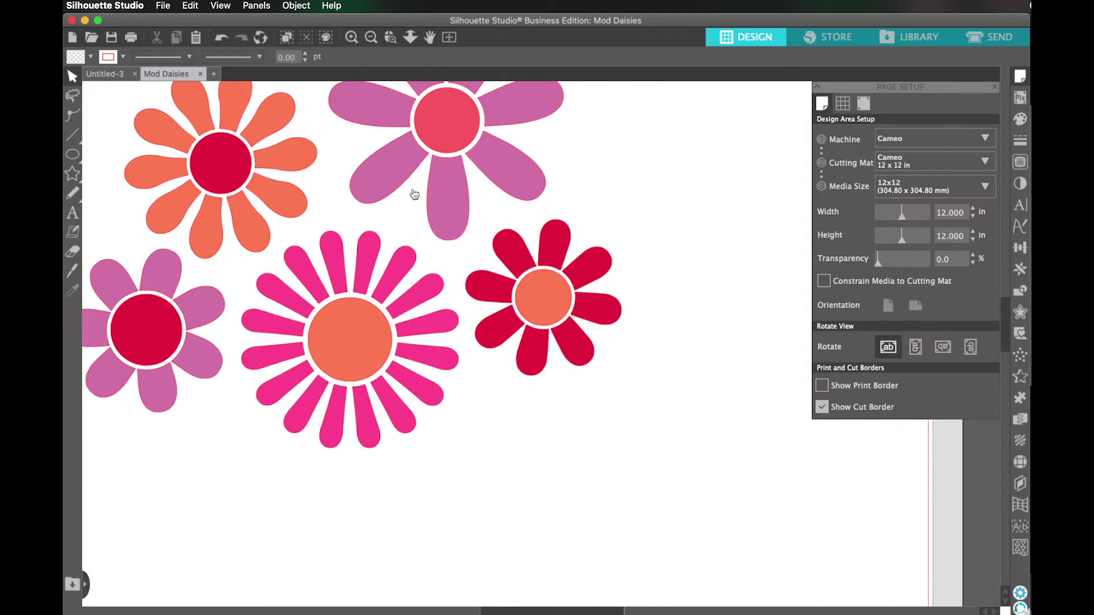
left_click(983, 37)
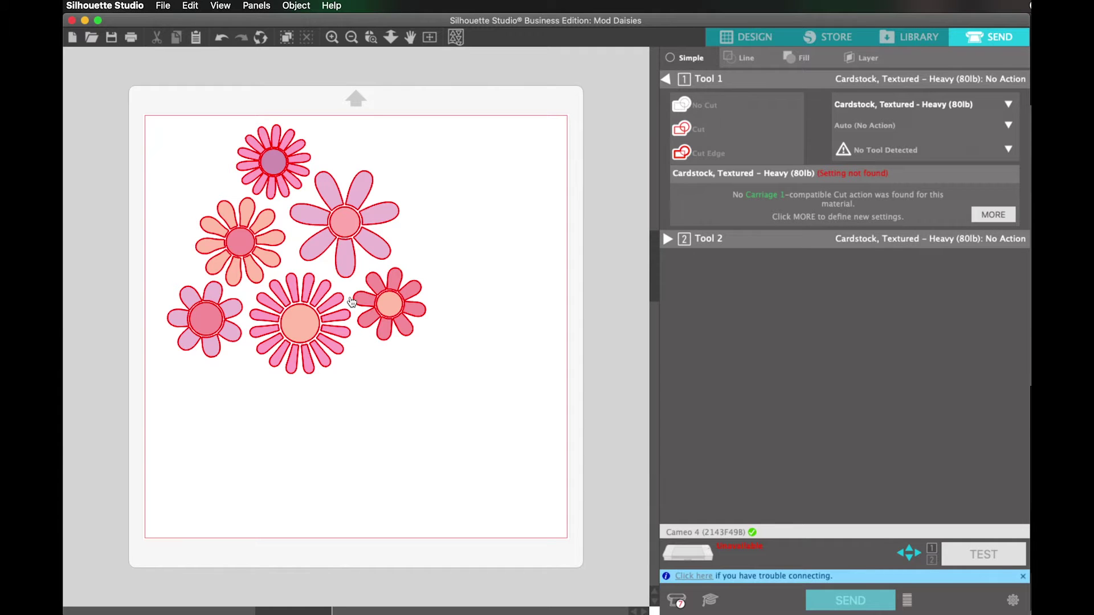
left_click(765, 41)
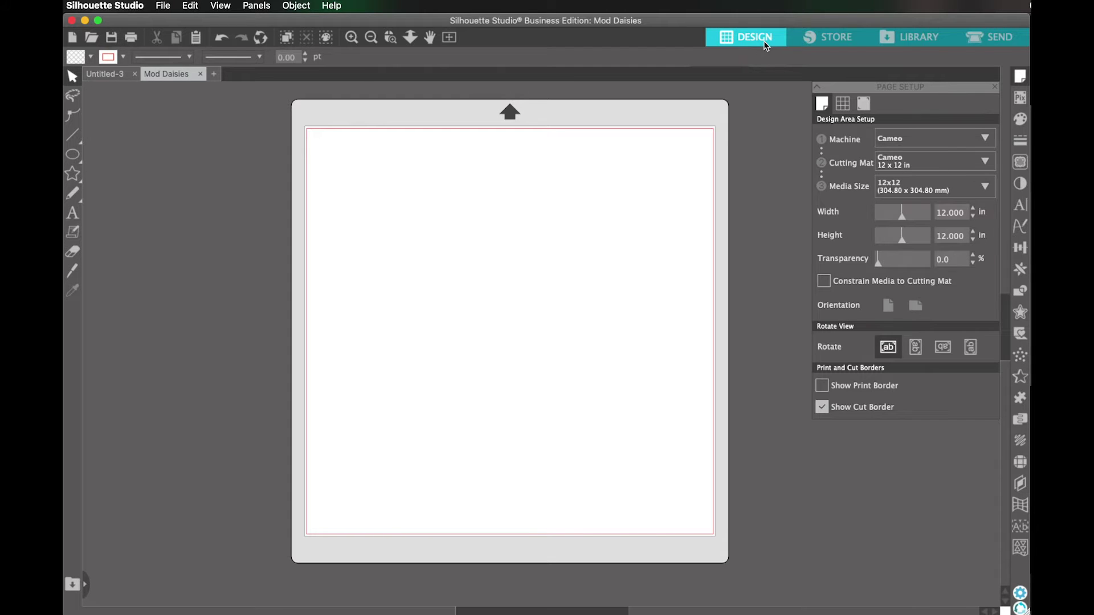
- Search the library for "monogram" and open the floral monograms design
left_click(909, 37)
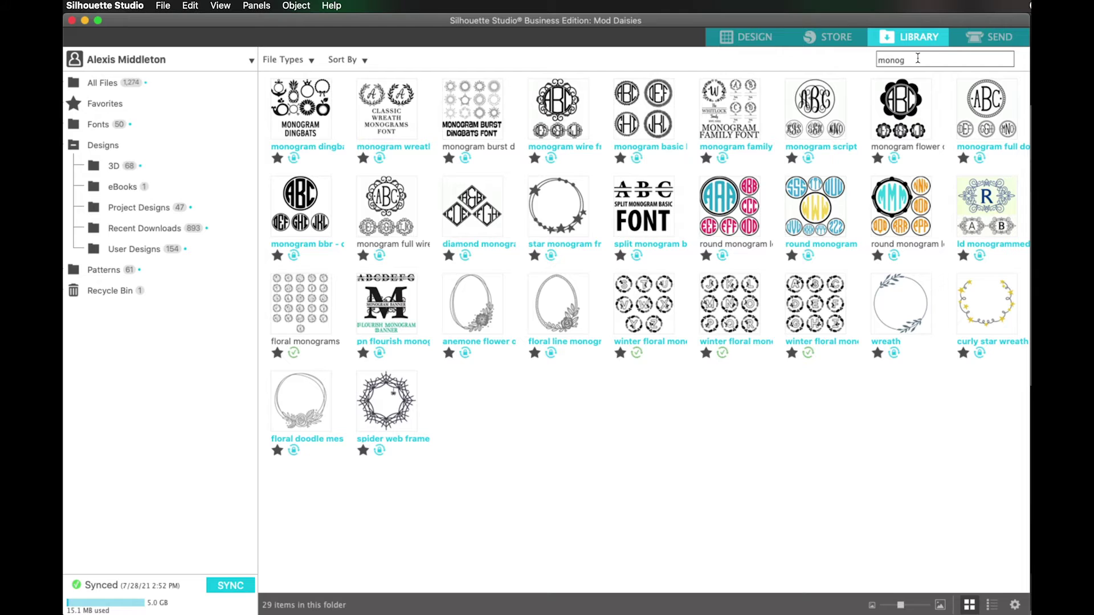
type("ram")
left_click(280, 311)
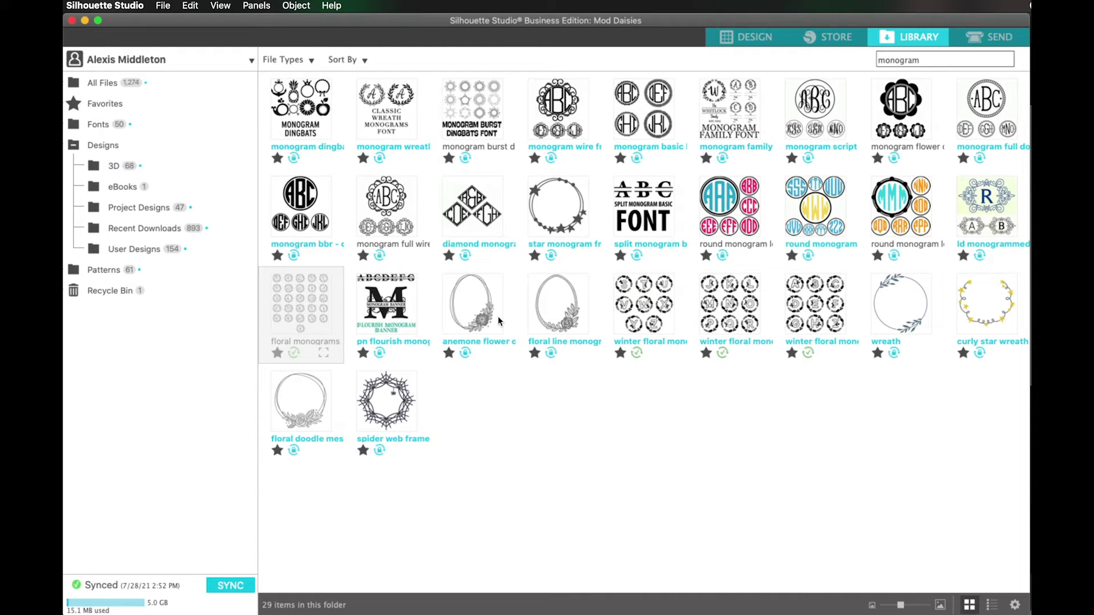
- Scale the whole floral monograms sheet down proportionally to about 12.2 by 13.1 in
key("super+a")
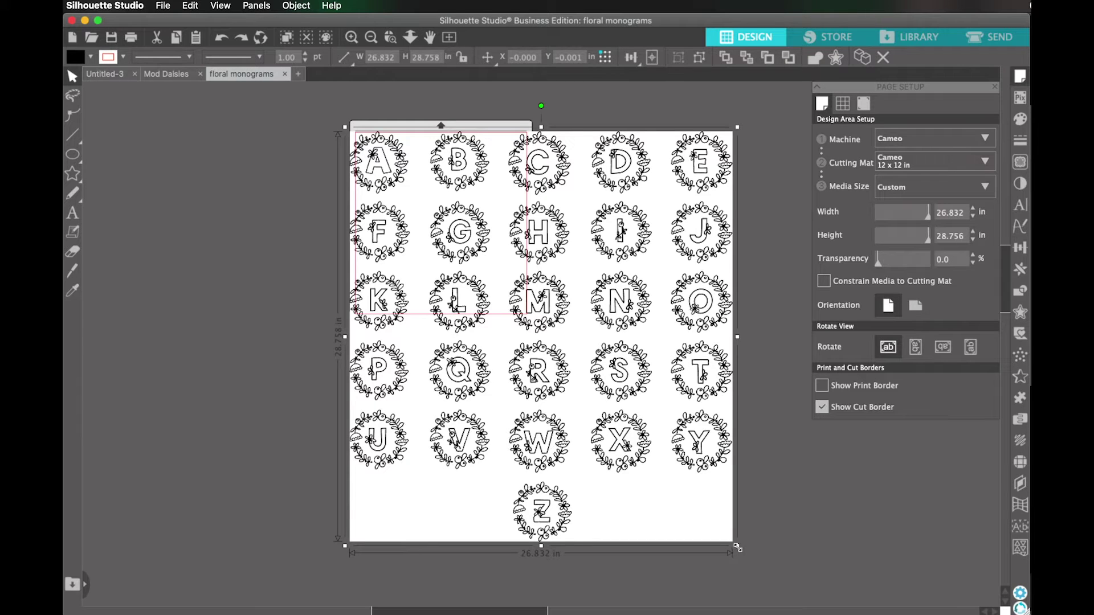
left_click(758, 433)
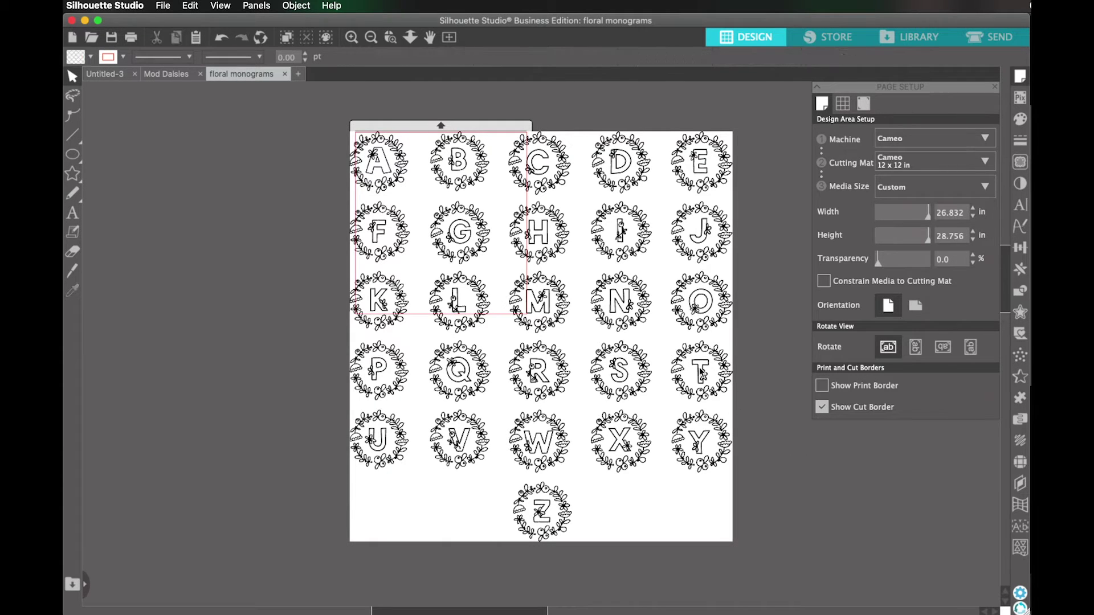
left_click(702, 373)
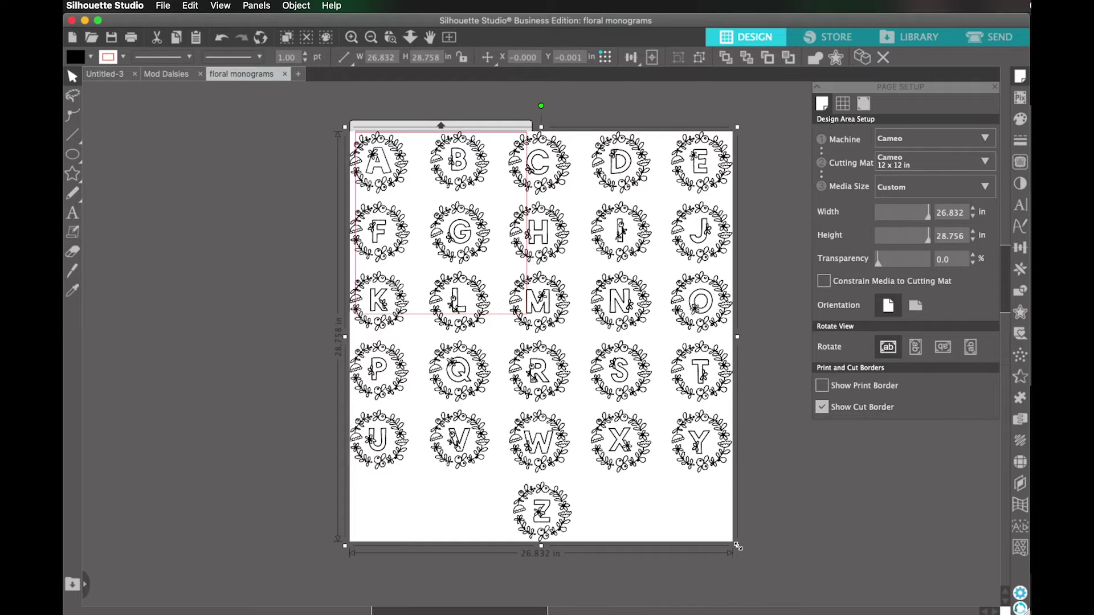
left_click_drag(737, 546, 733, 542)
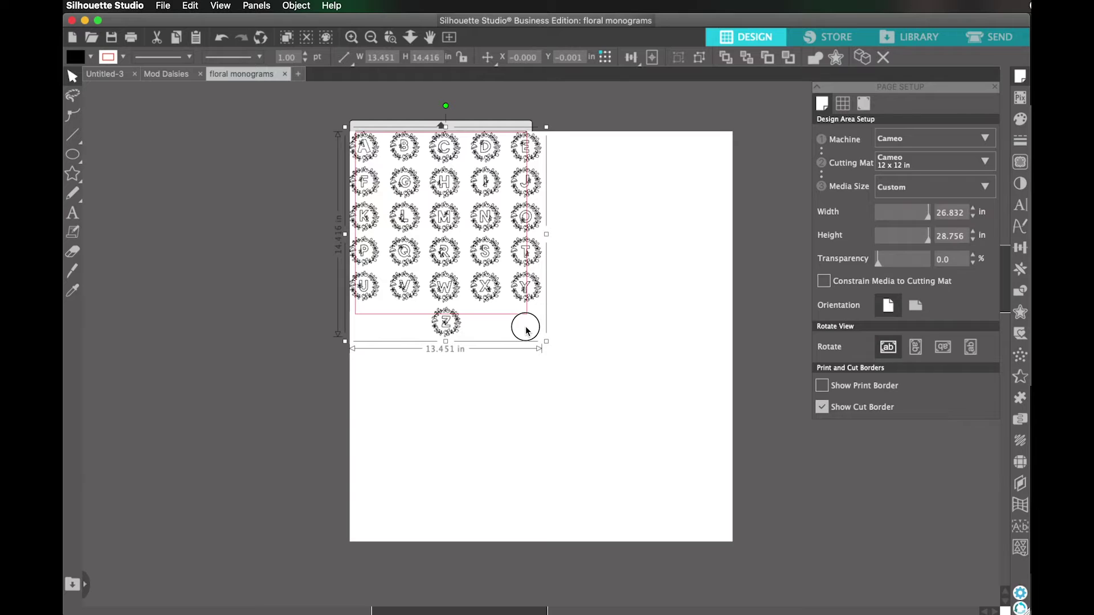
left_click(526, 330)
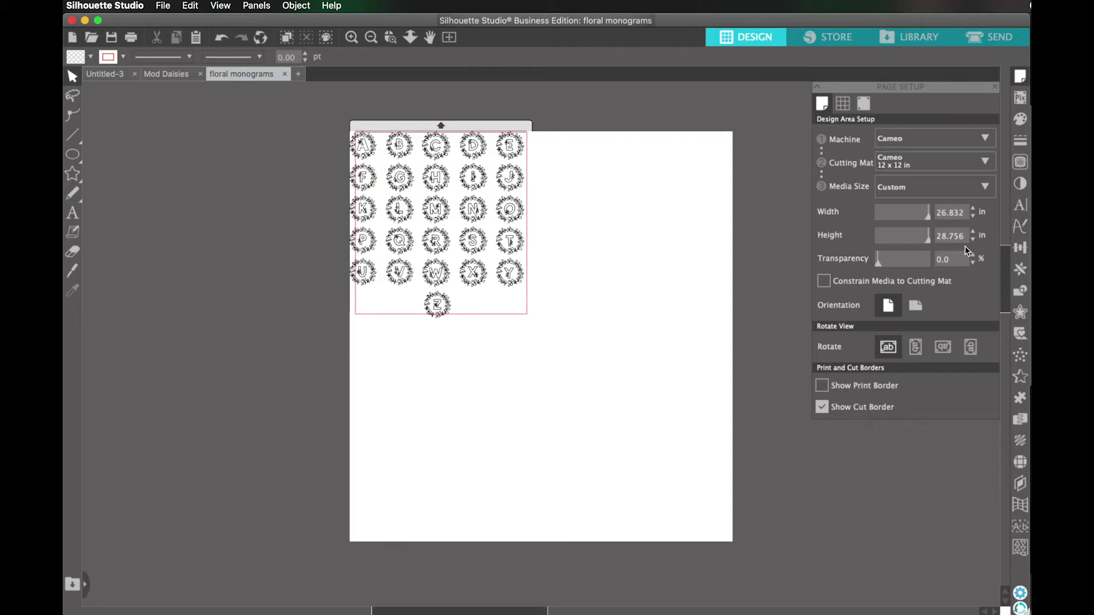
- Set the media size of the floral monograms page to 12x12
left_click(922, 192)
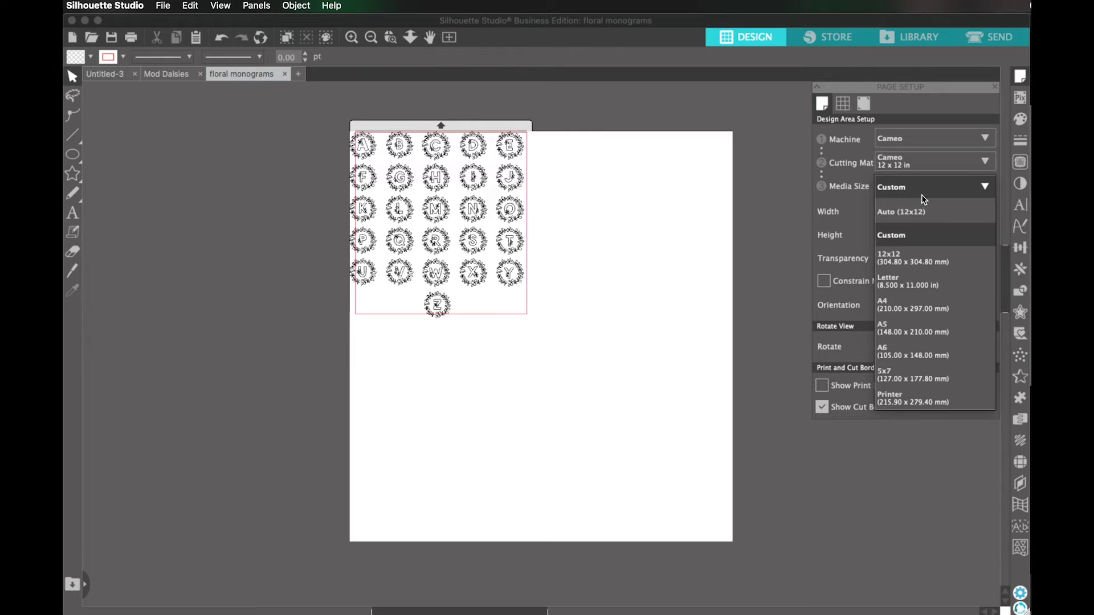
left_click(920, 261)
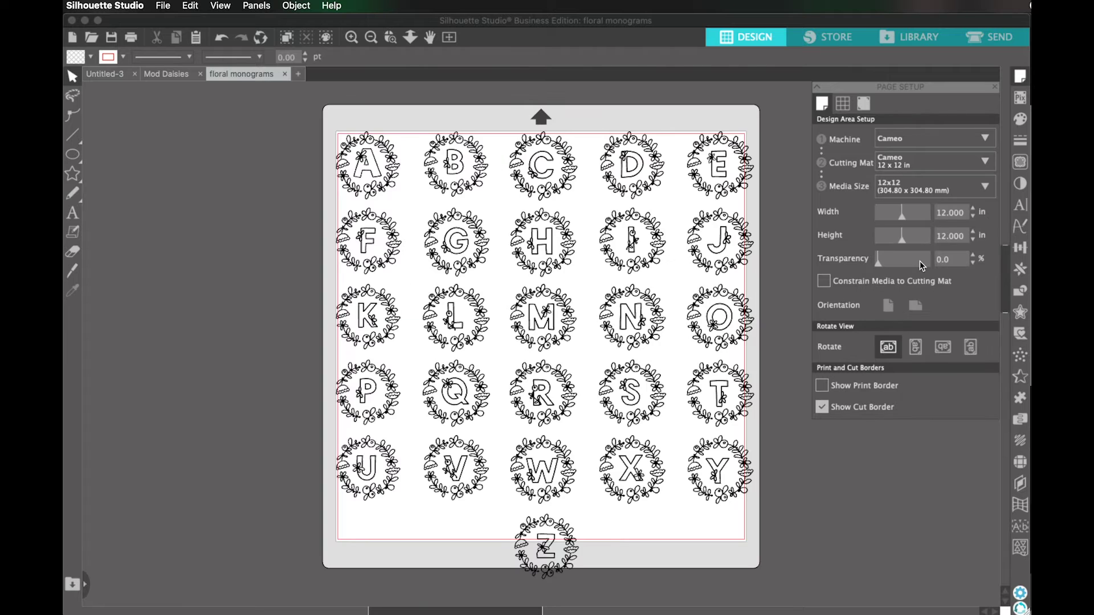
- Scale the whole floral monograms sheet down proportionally to about 11.6 by 12.4 in
left_click(542, 319)
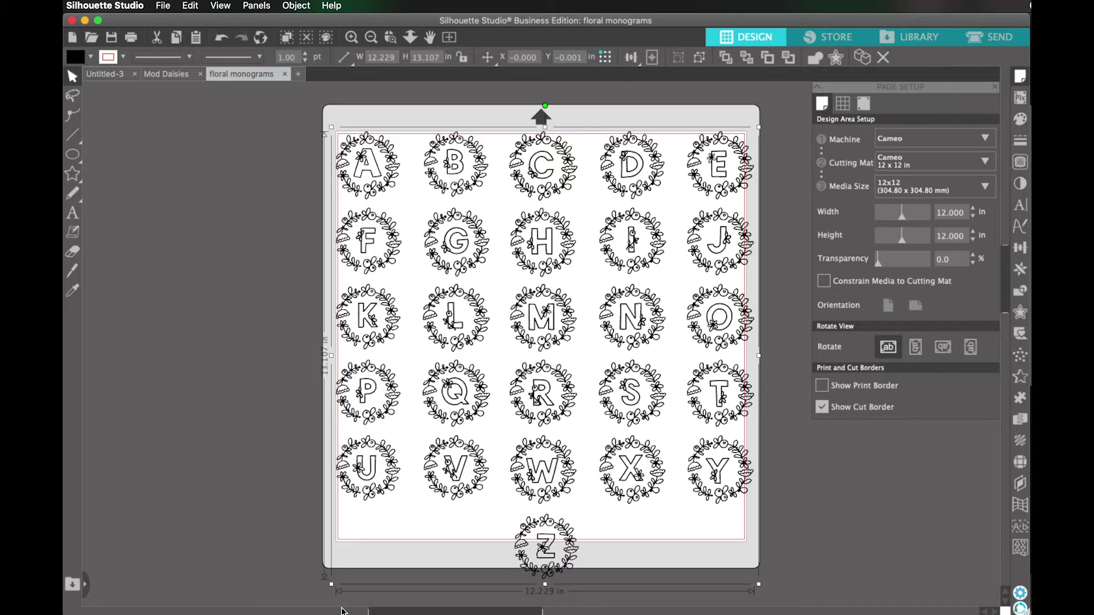
left_click_drag(352, 559, 384, 520)
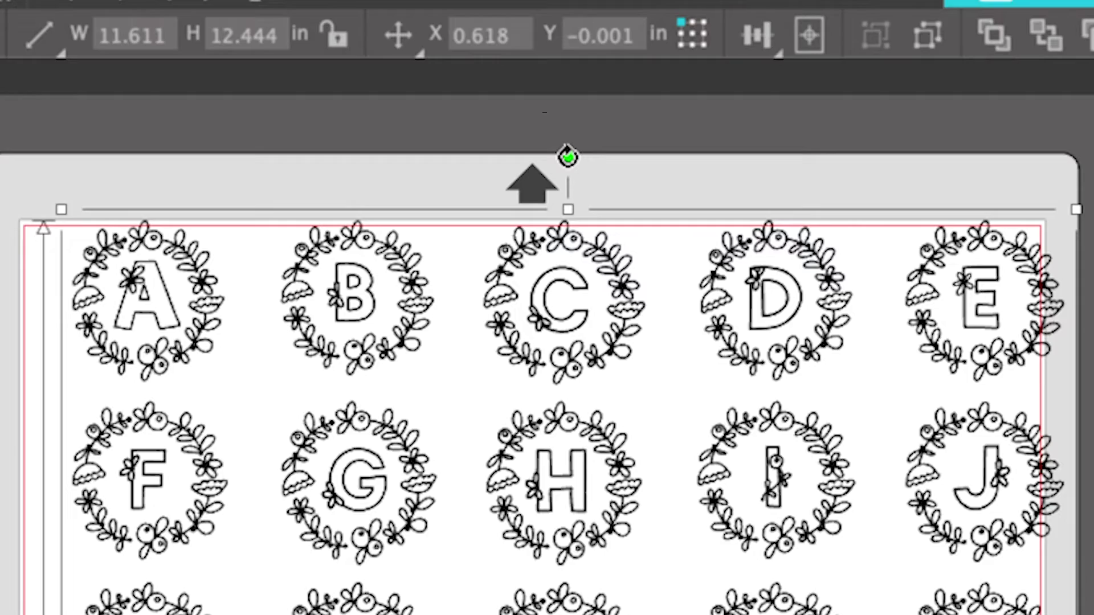
- Rotate the floral monograms sheet slightly clockwise and undo the rotation
left_click_drag(568, 156, 879, 274)
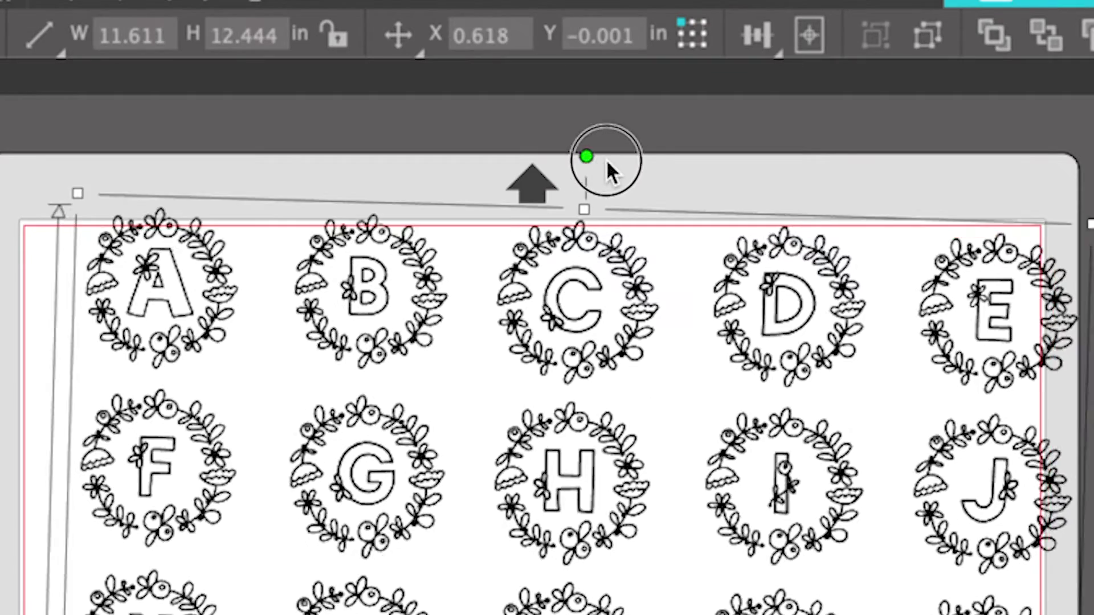
left_click_drag(680, 154, 562, 110)
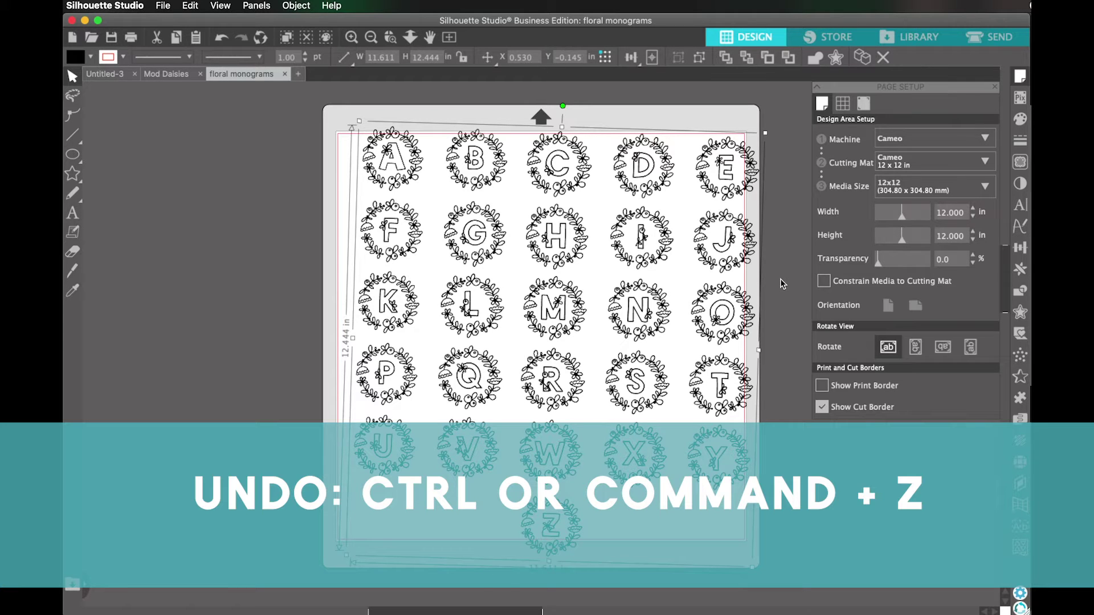
key("super+z")
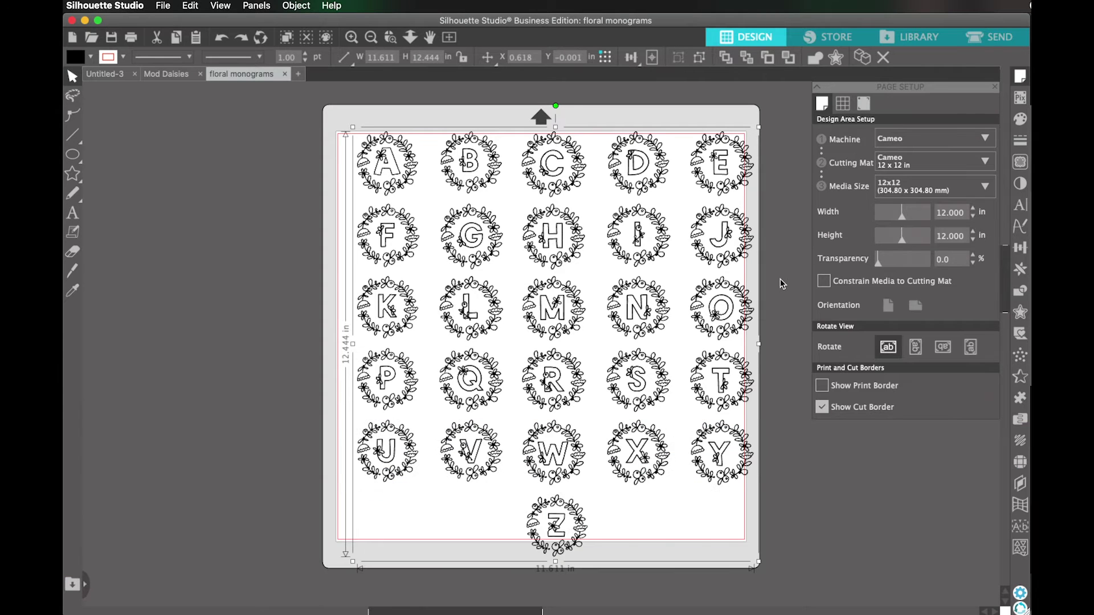
left_click(198, 9)
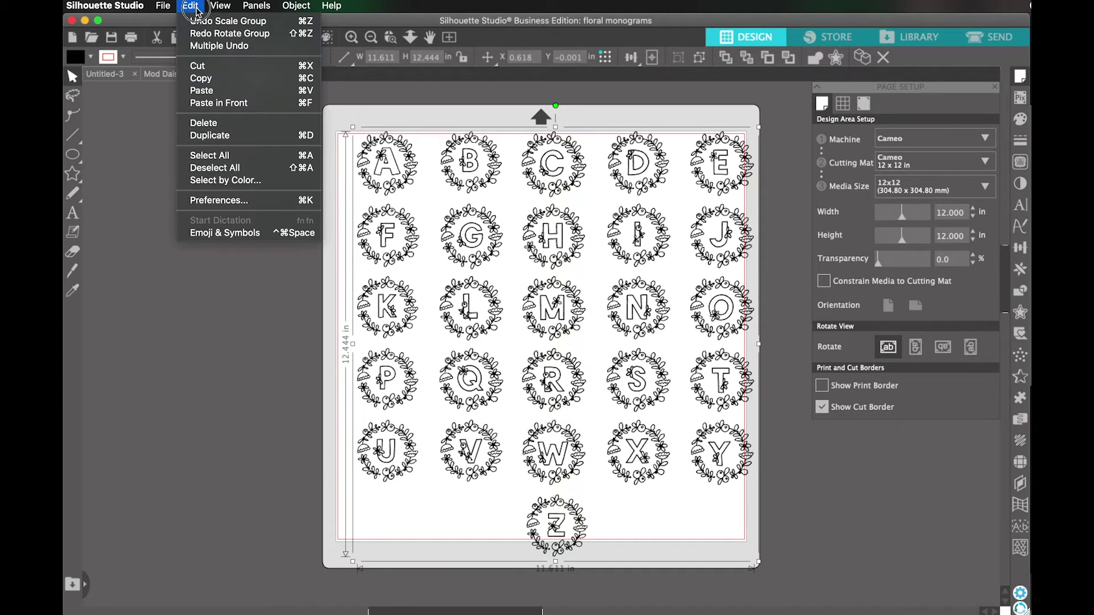
left_click(282, 24)
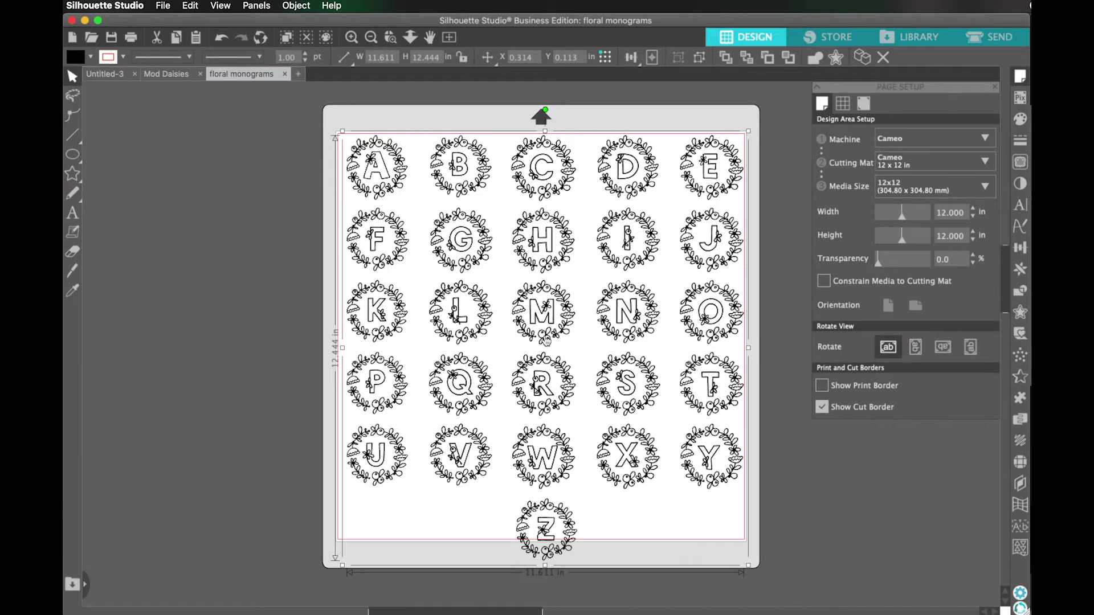
- Nudge the monograms sheet inside the page's side and upper edges and ungroup it into separate monograms
mouse_move(393, 161)
left_mouse_down()
mouse_move(498, 244)
mouse_move(450, 179)
mouse_move(391, 145)
mouse_move(397, 162)
left_mouse_up()
left_click_drag(397, 166, 396, 171)
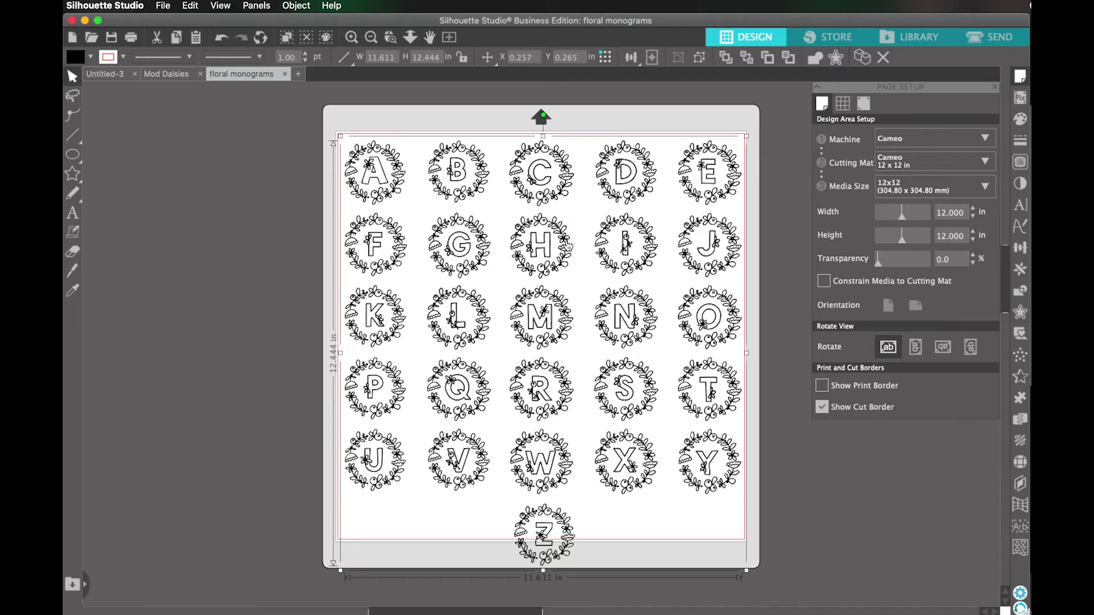
left_click(296, 5)
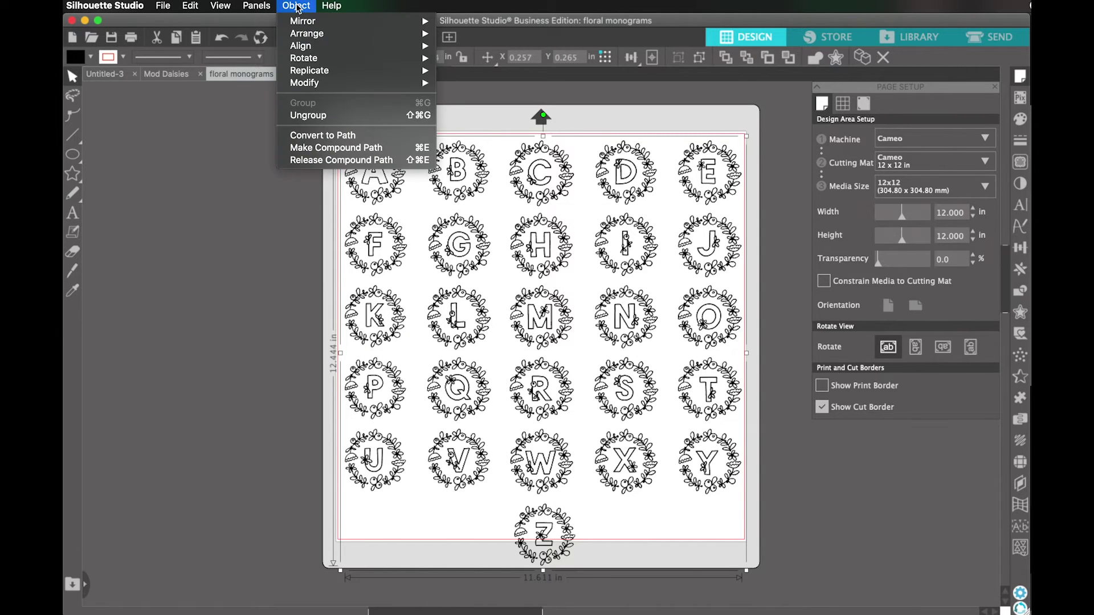
left_click(340, 116)
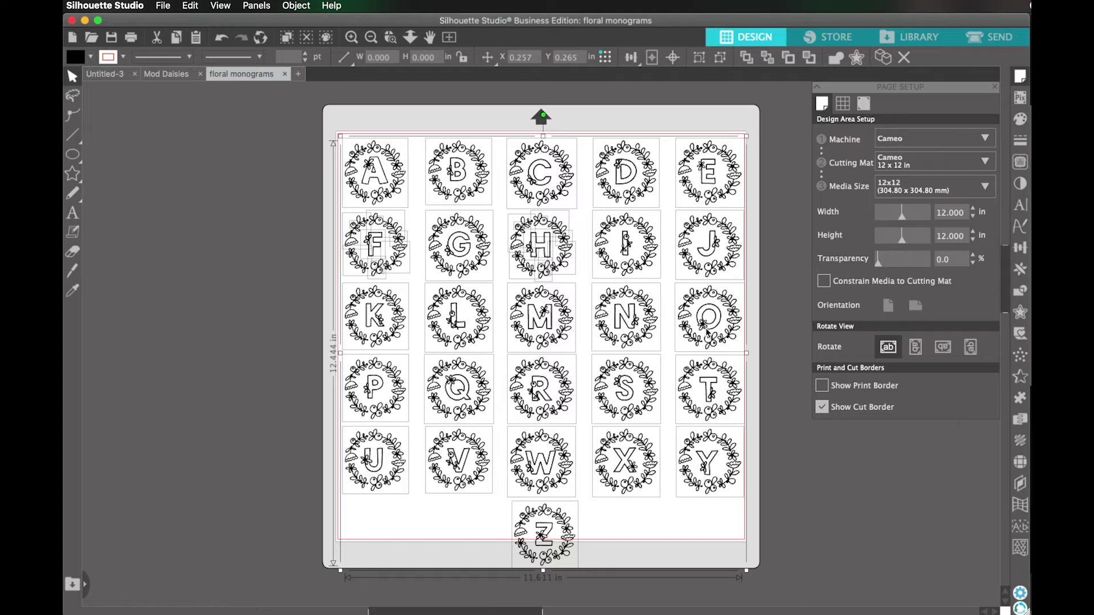
left_click(775, 316)
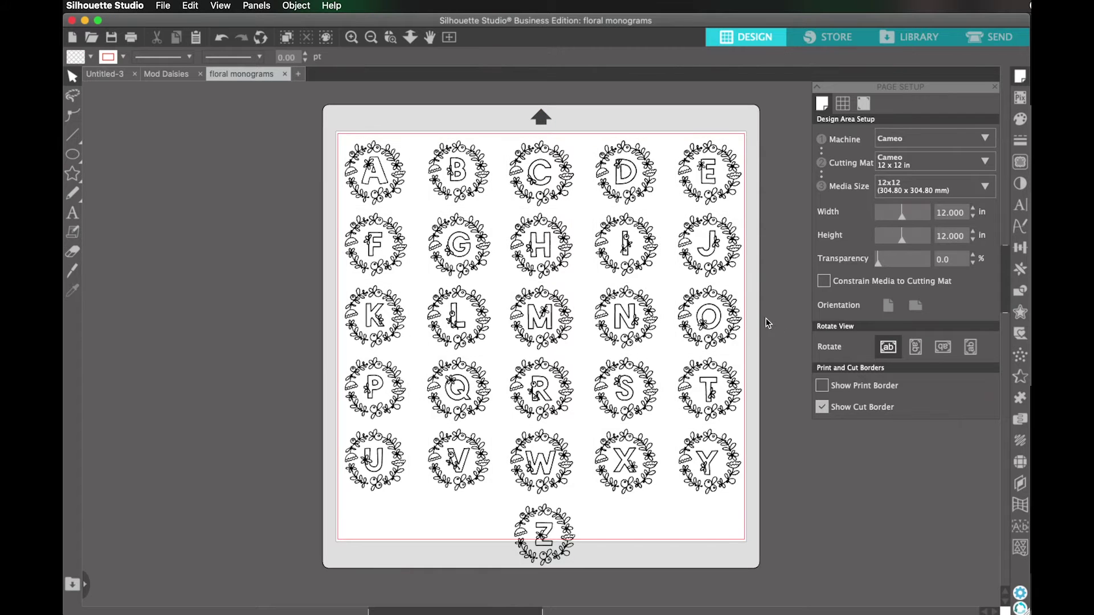
- Set the M monogram aside off the mat and delete all the other monograms
left_click_drag(573, 328, 274, 278)
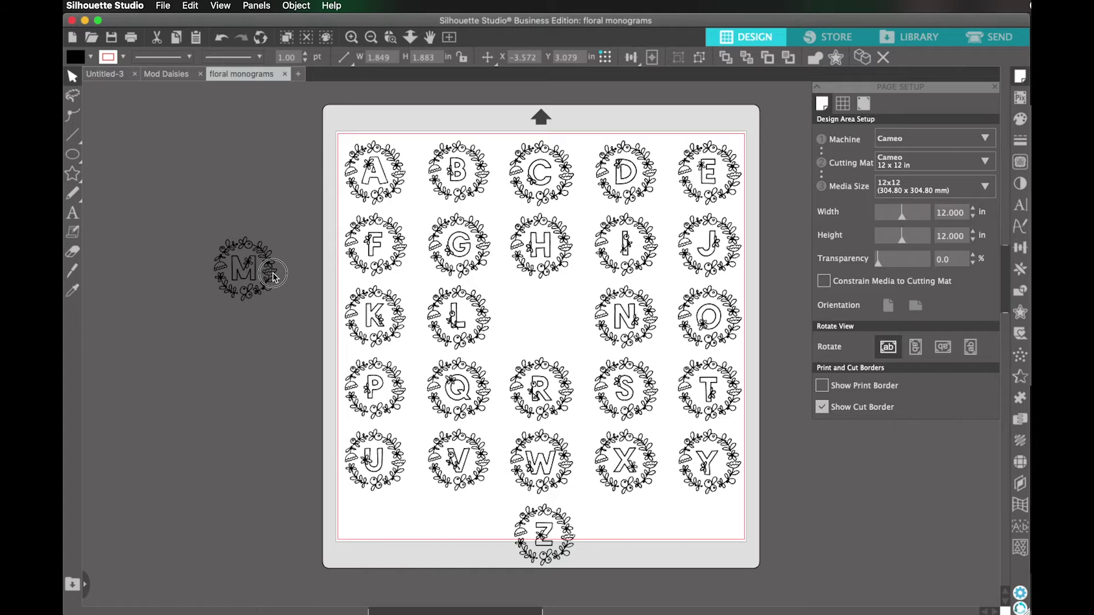
left_click(300, 96)
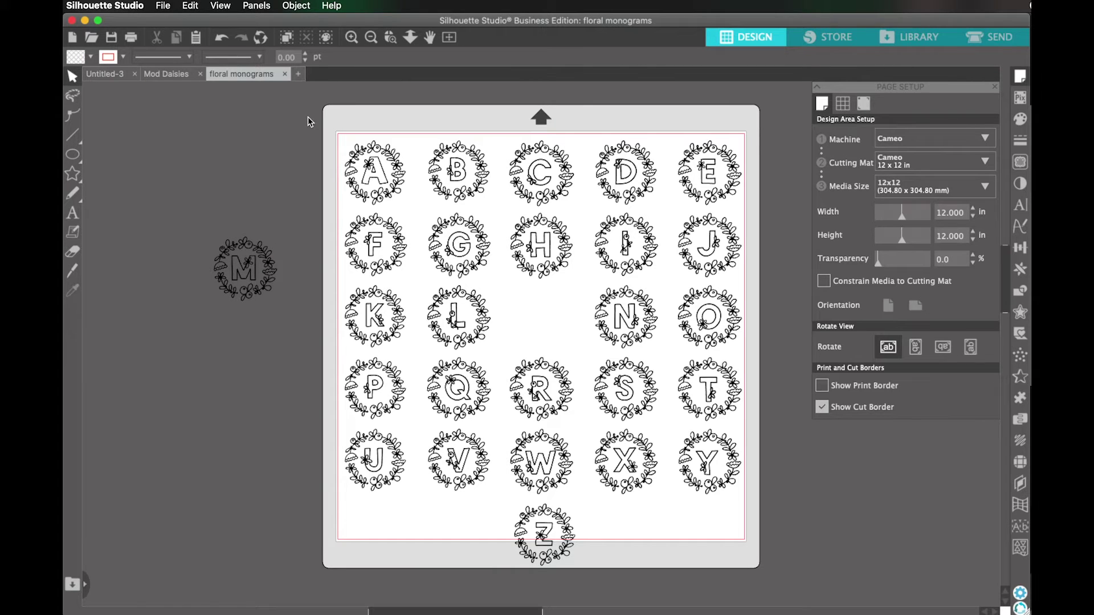
left_click_drag(308, 121, 796, 591)
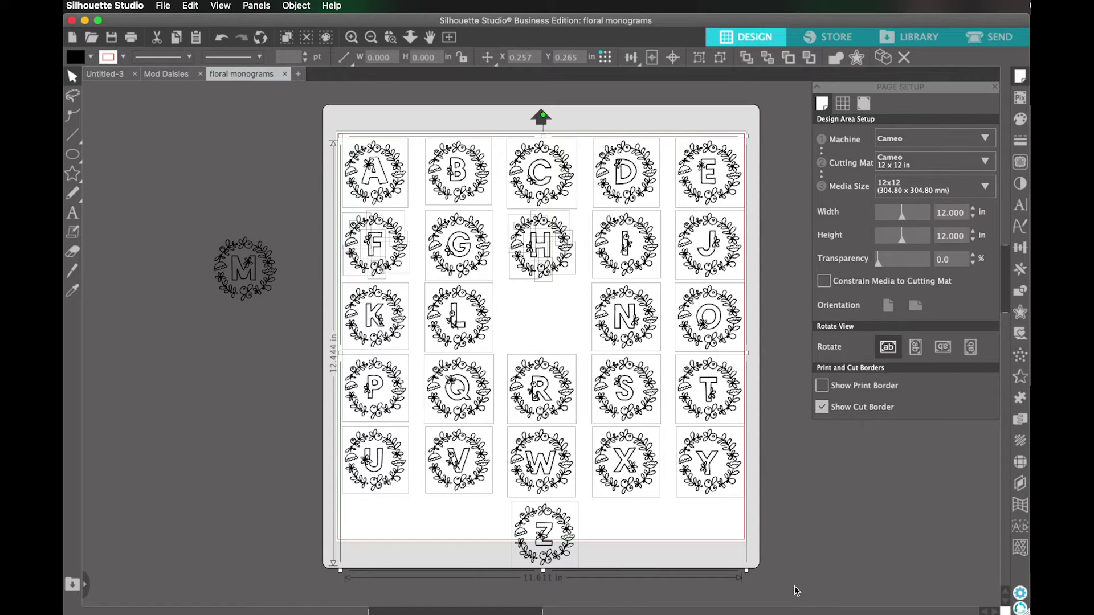
key("Delete")
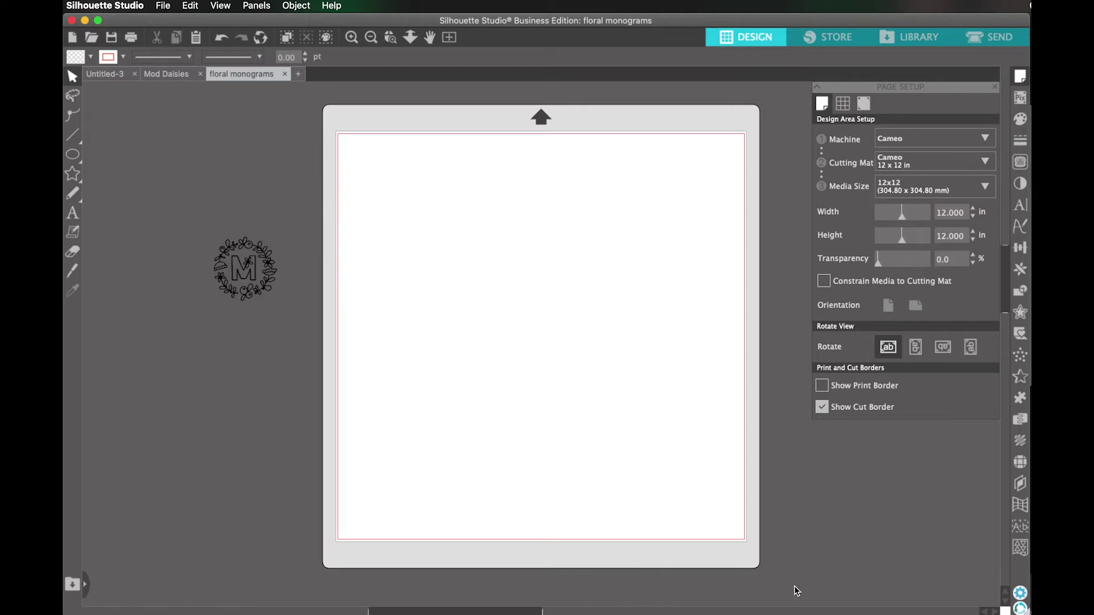
- Place the M monogram on the left half of the page and scale it proportionally to about 4.05 by 4.13 in
left_click_drag(247, 286, 673, 474)
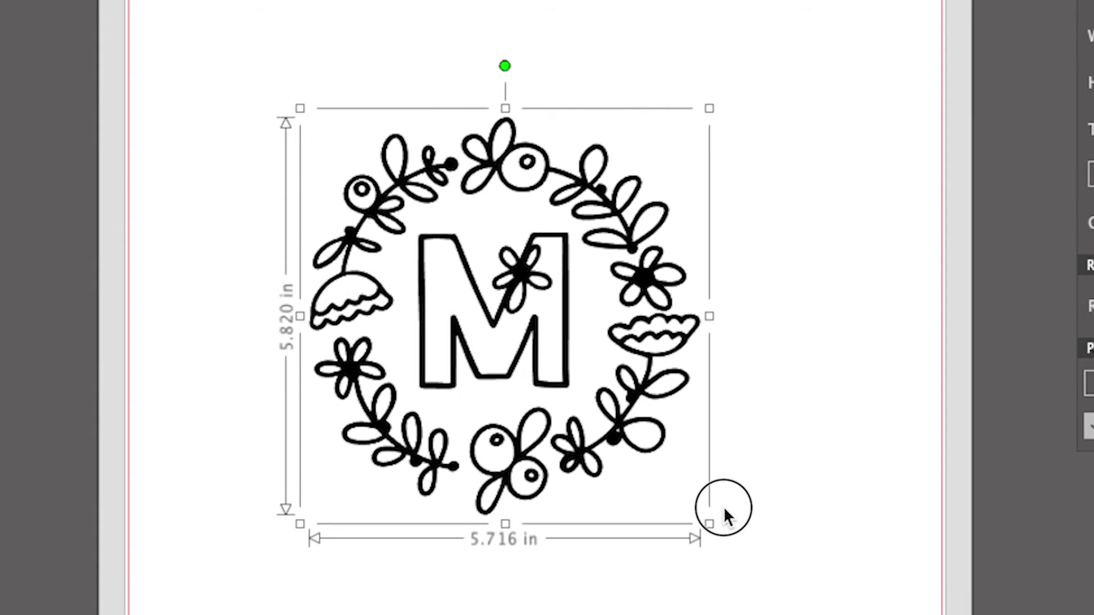
left_click_drag(724, 509, 570, 410)
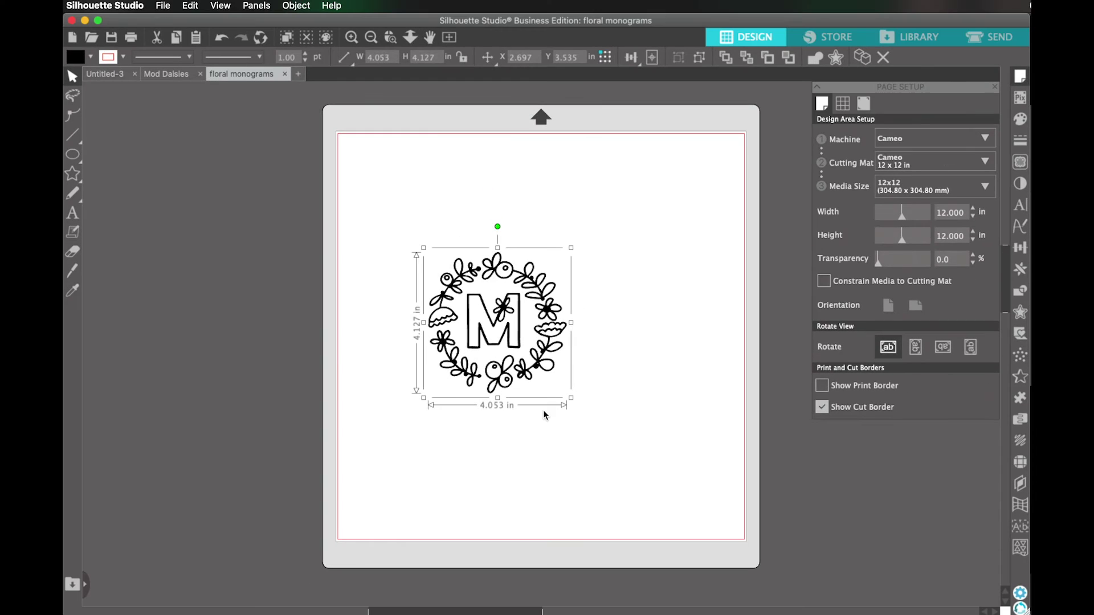
left_click(602, 334)
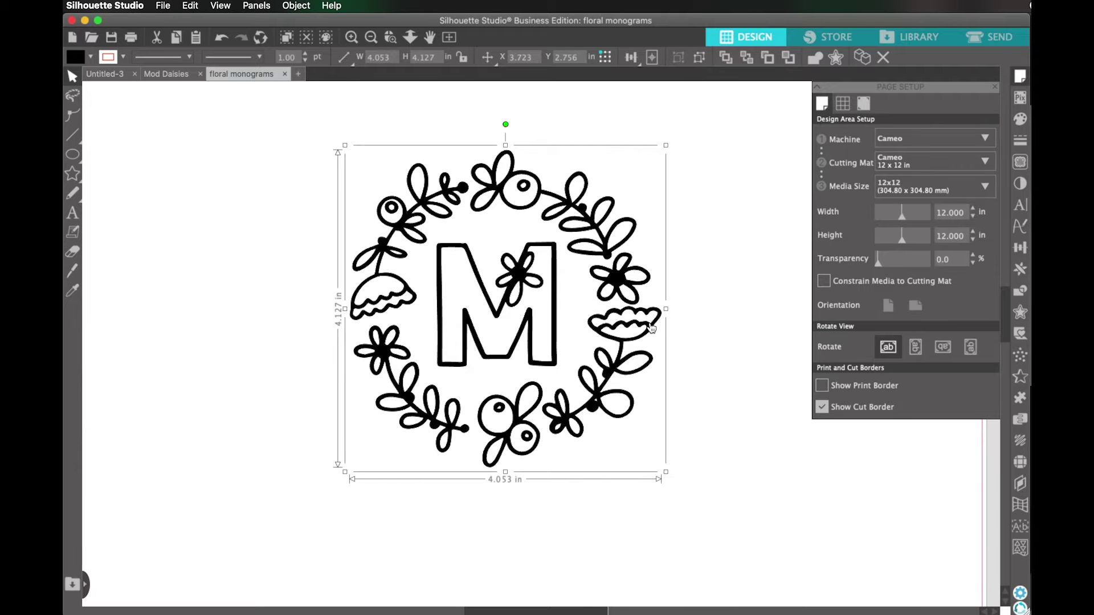
left_click_drag(653, 328, 469, 336)
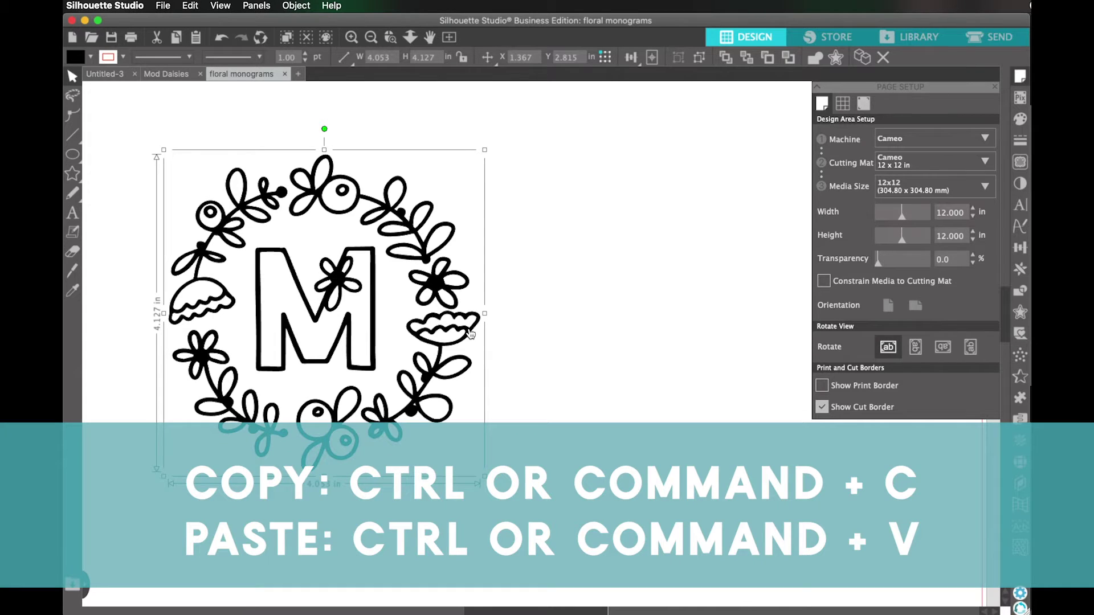
- Copy and paste the M monogram, place the copy beside the original and delete that copy
key("super+c")
key("super+v")
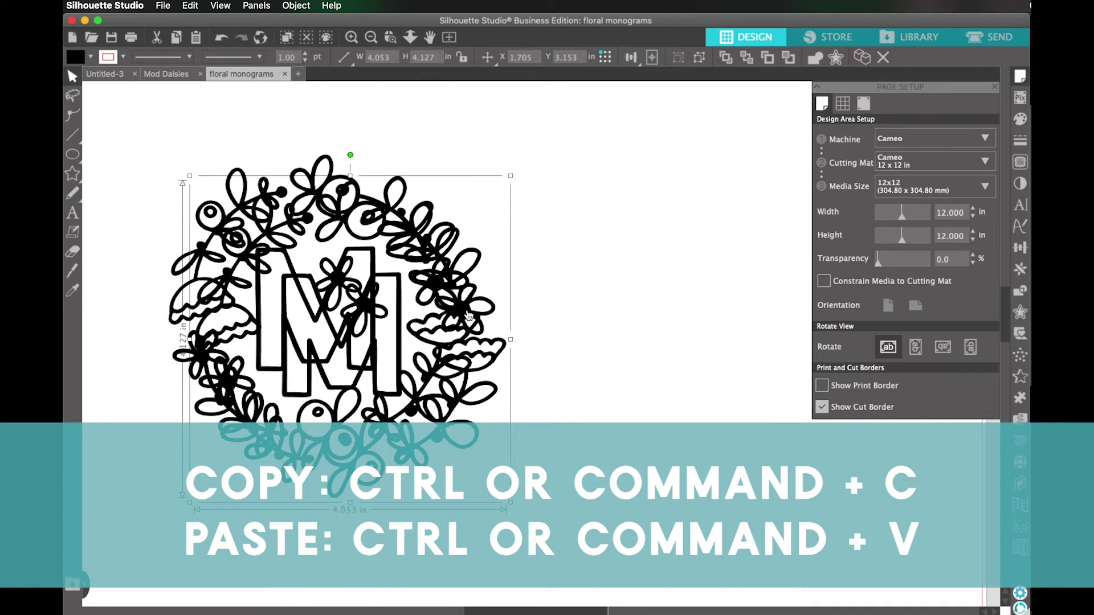
left_click_drag(470, 318, 763, 294)
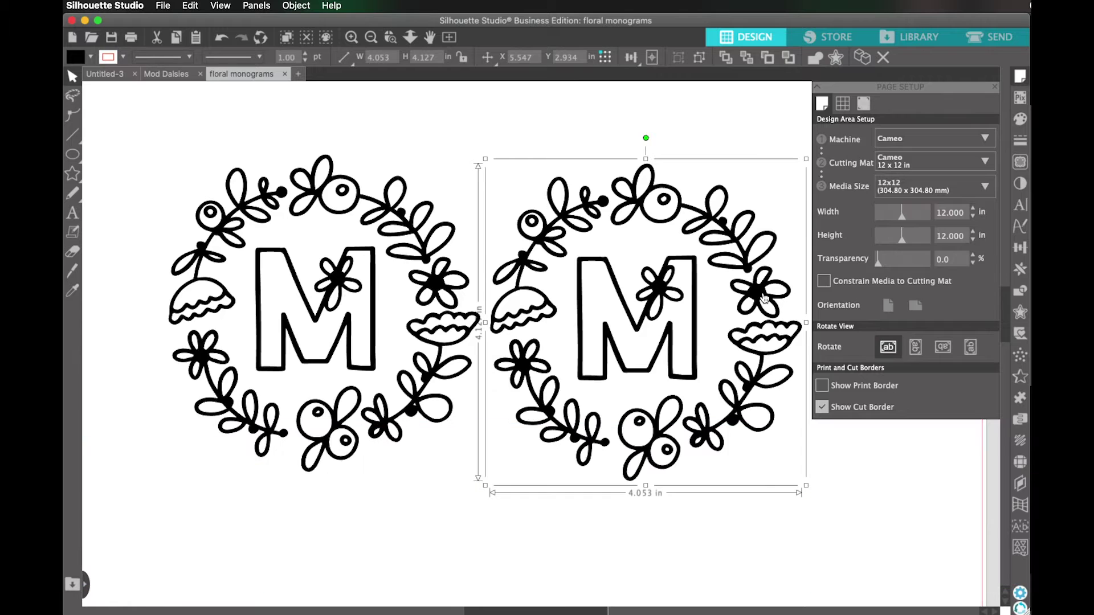
key("Delete")
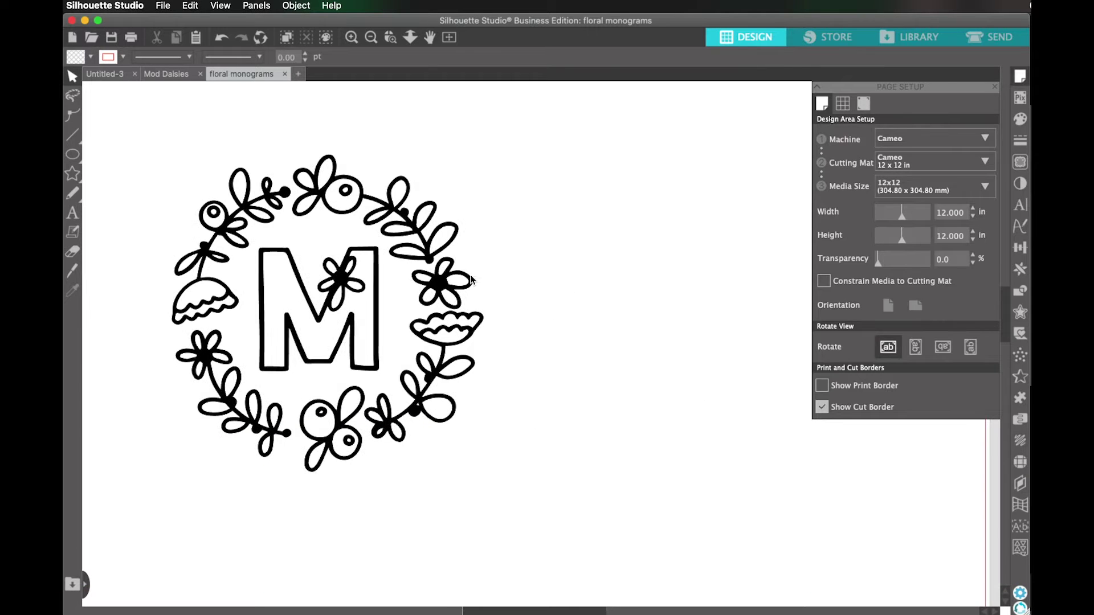
- Duplicate the M monogram in one operation, place the duplicate beside the original and delete the duplicate
left_click(444, 290)
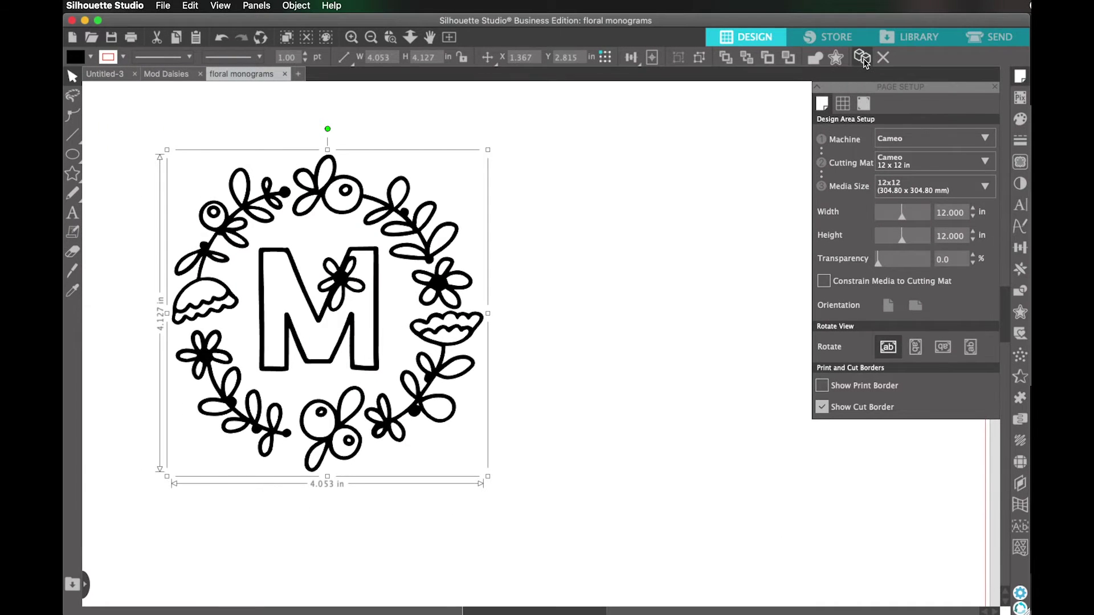
left_click(763, 120)
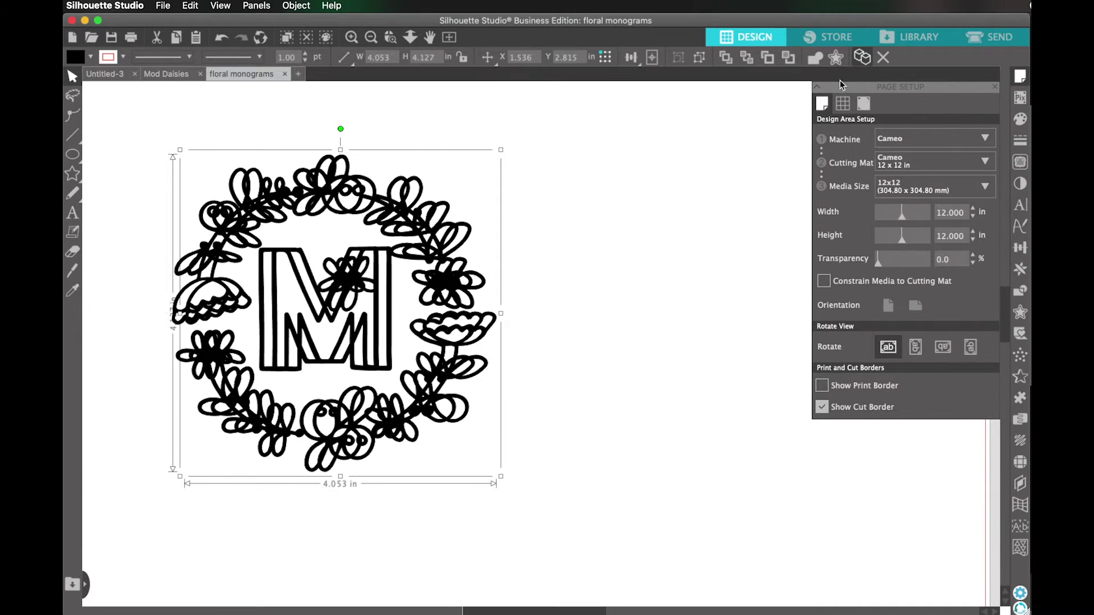
left_click_drag(454, 285, 756, 283)
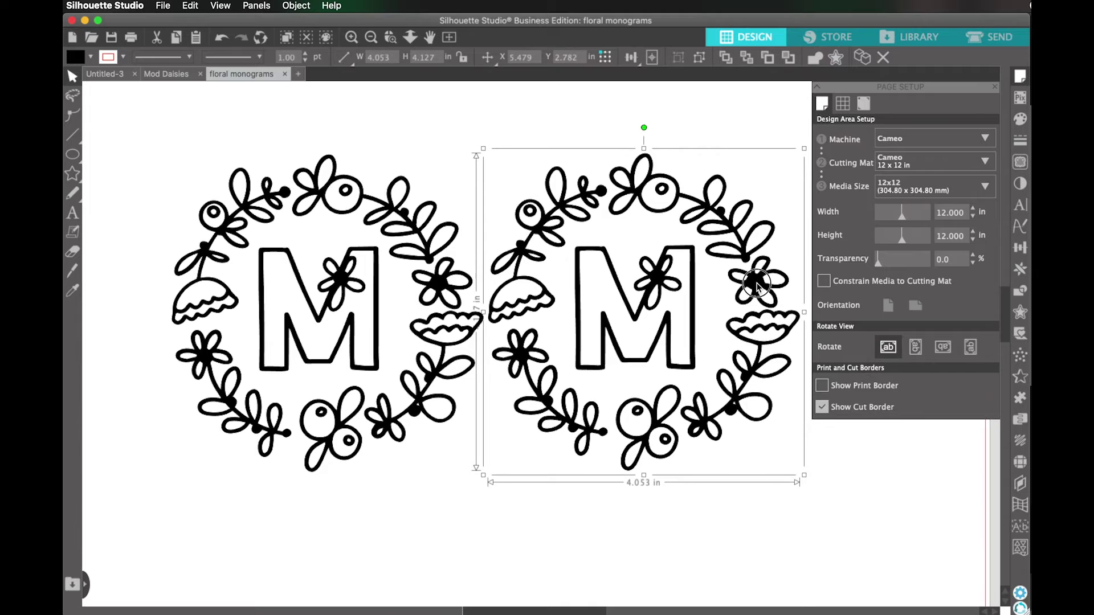
key("Delete")
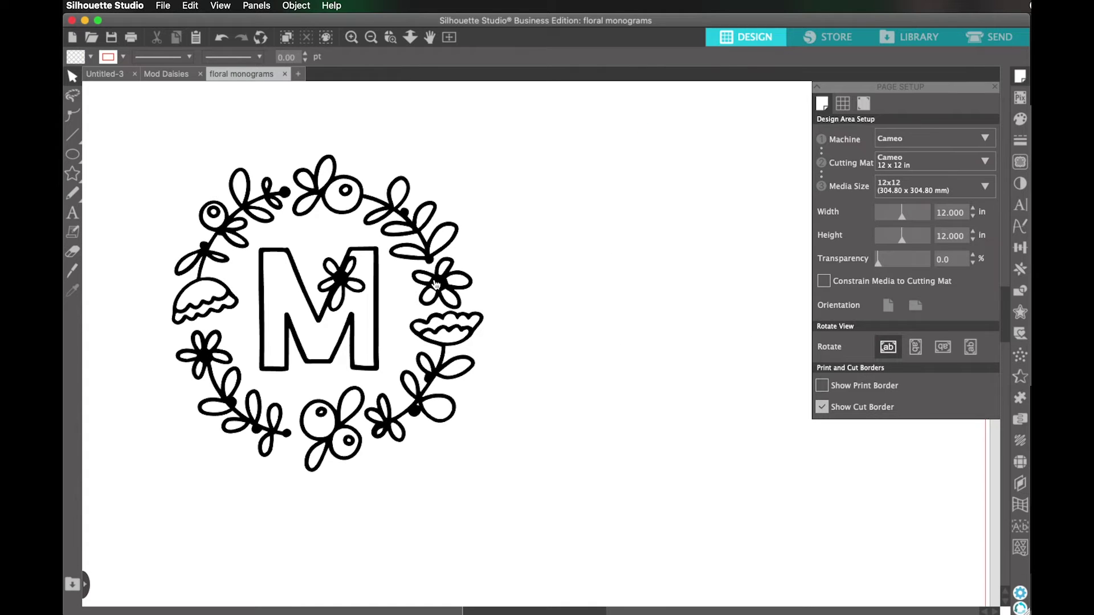
- Fill the page with copies of the M monogram using the Replicate options
left_click(439, 283)
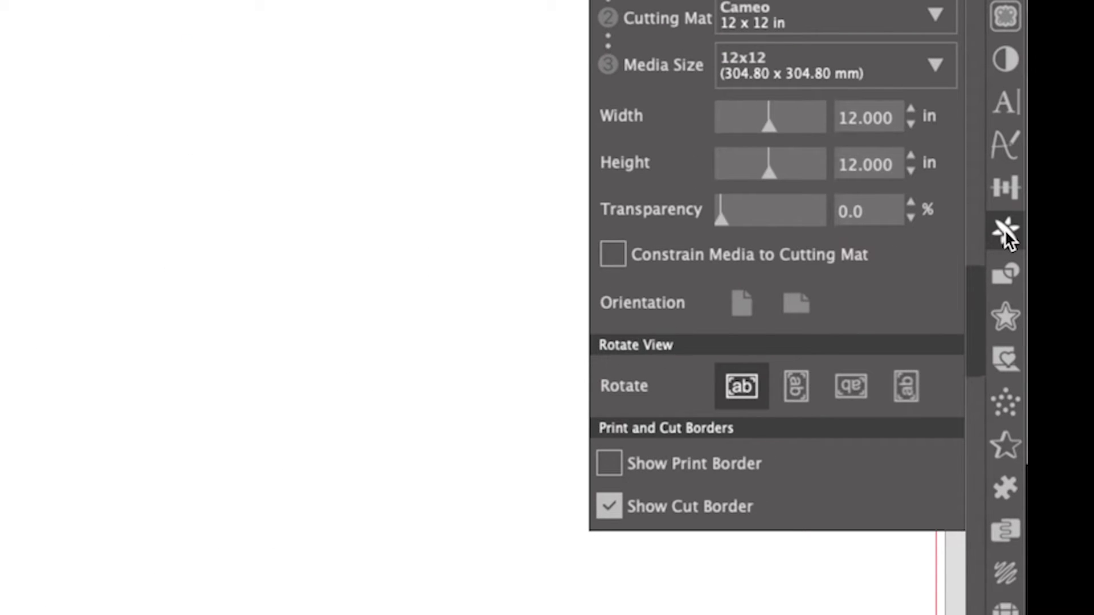
left_click(1006, 231)
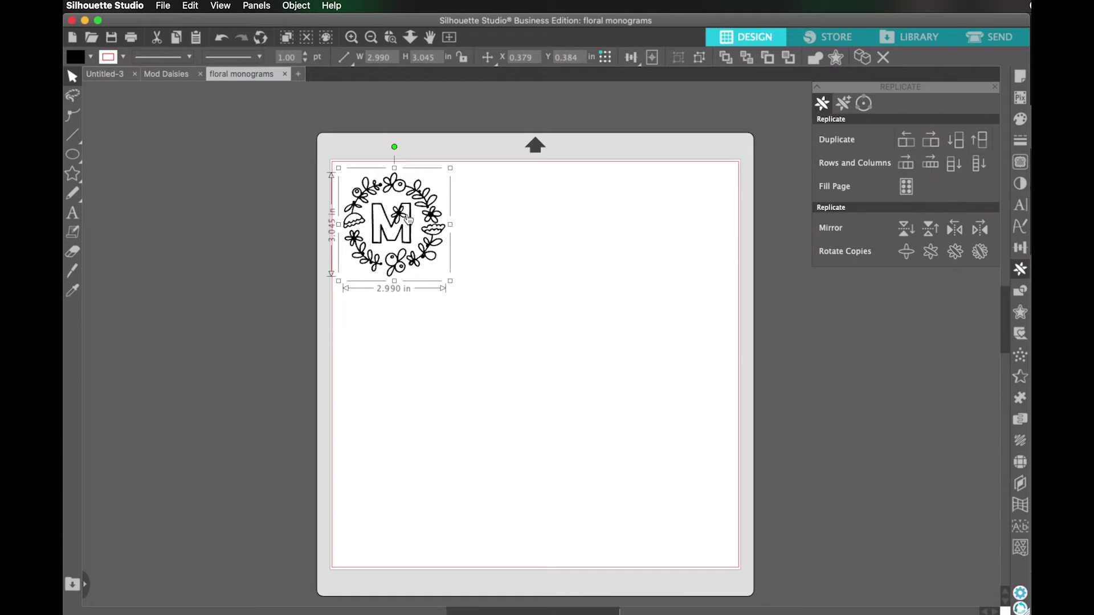
left_click(908, 187)
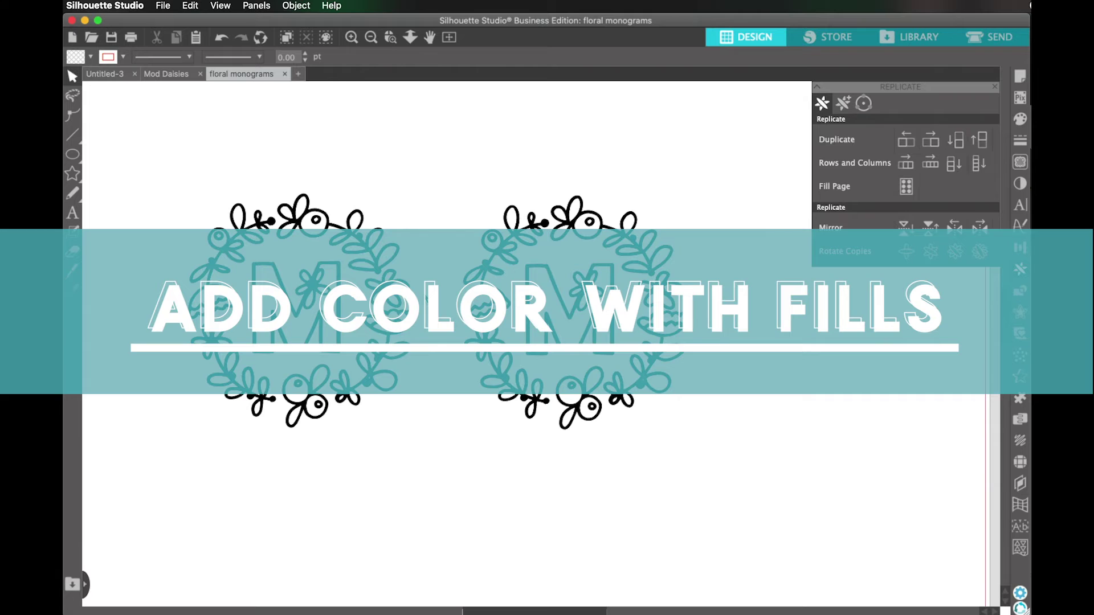
- Ungroup the left M monogram into its separate wreath pieces and letter
left_click(367, 292)
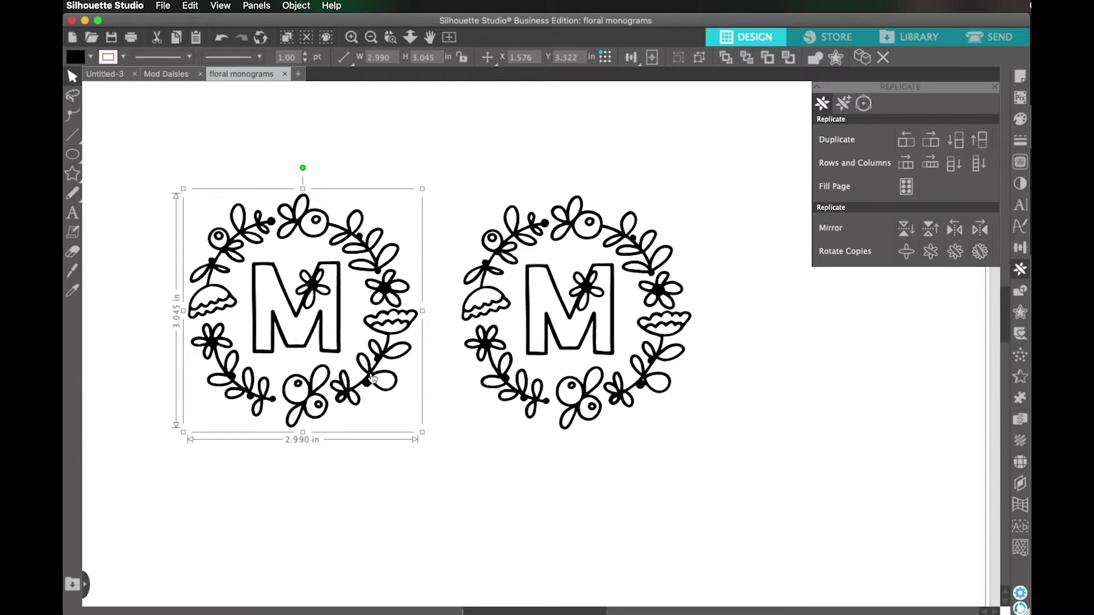
left_click(292, 6)
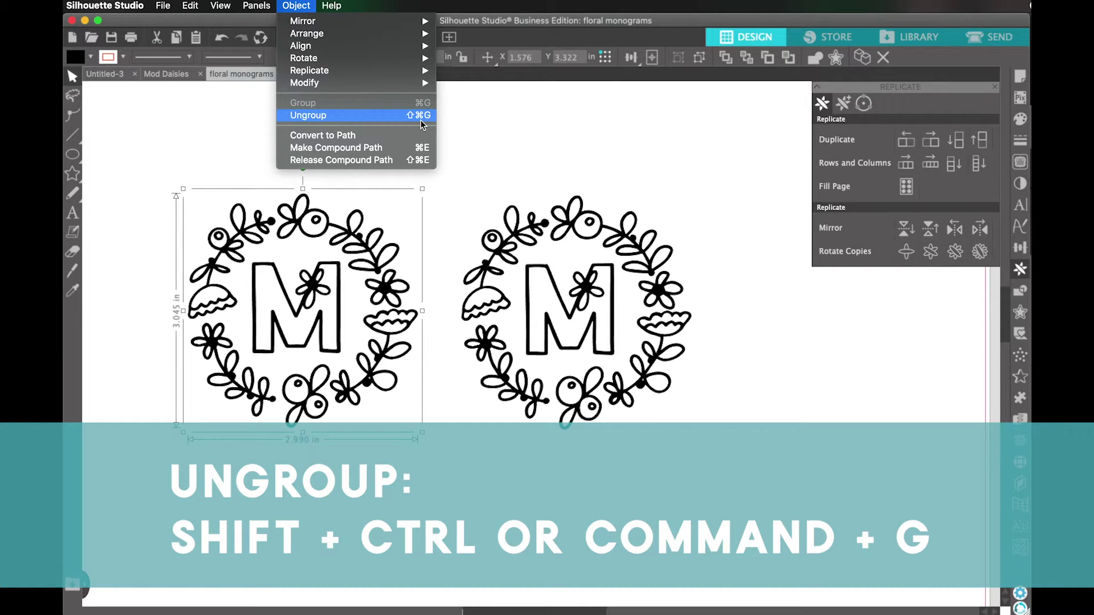
left_click(421, 121)
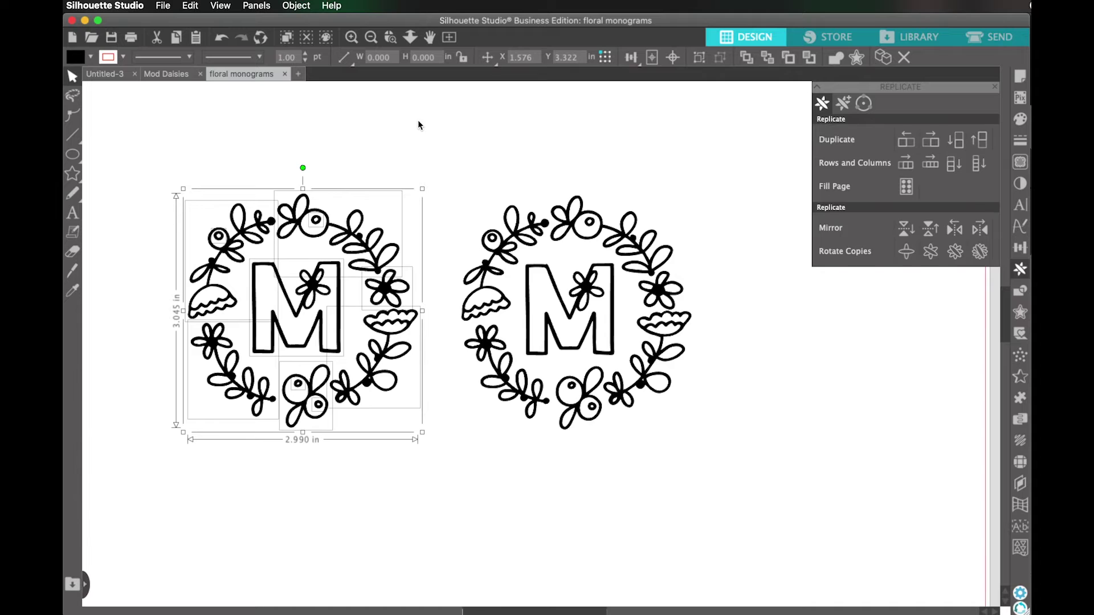
left_click(365, 155)
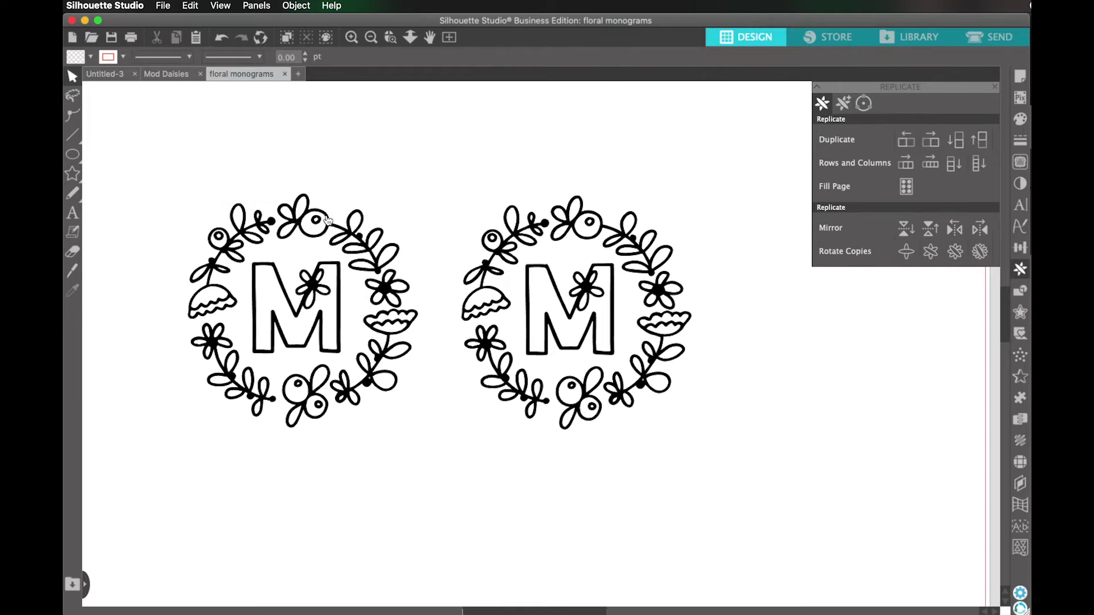
- Try moving the upper branch and the right-hand flower away from the left wreath, and undo the moves
left_click_drag(327, 219, 347, 174)
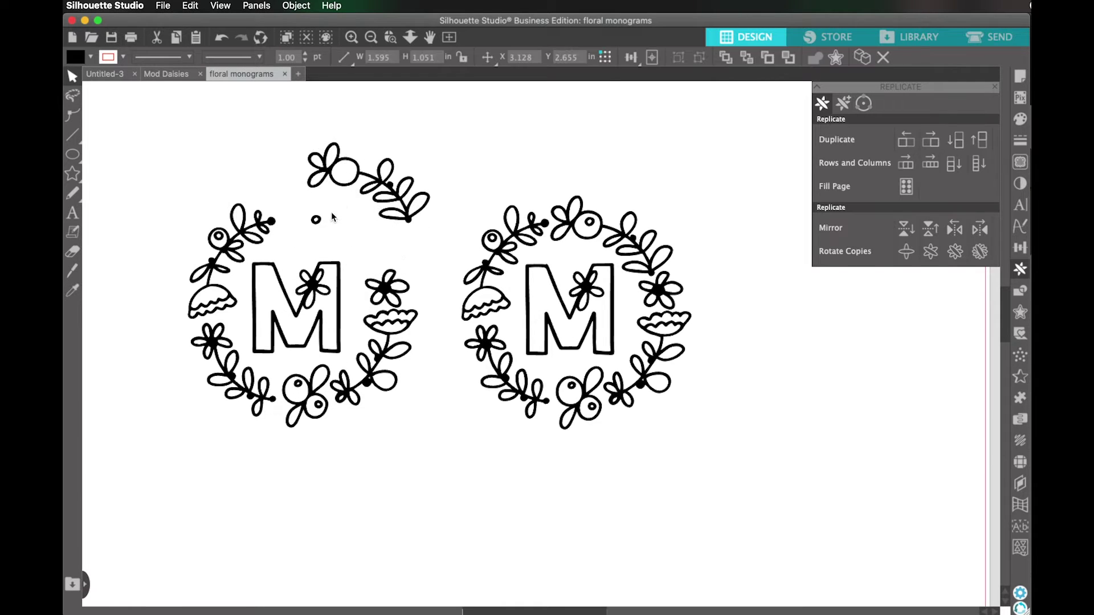
left_click_drag(389, 280, 412, 252)
key("super+z")
key("super+z")
key("super+z")
left_click(380, 291)
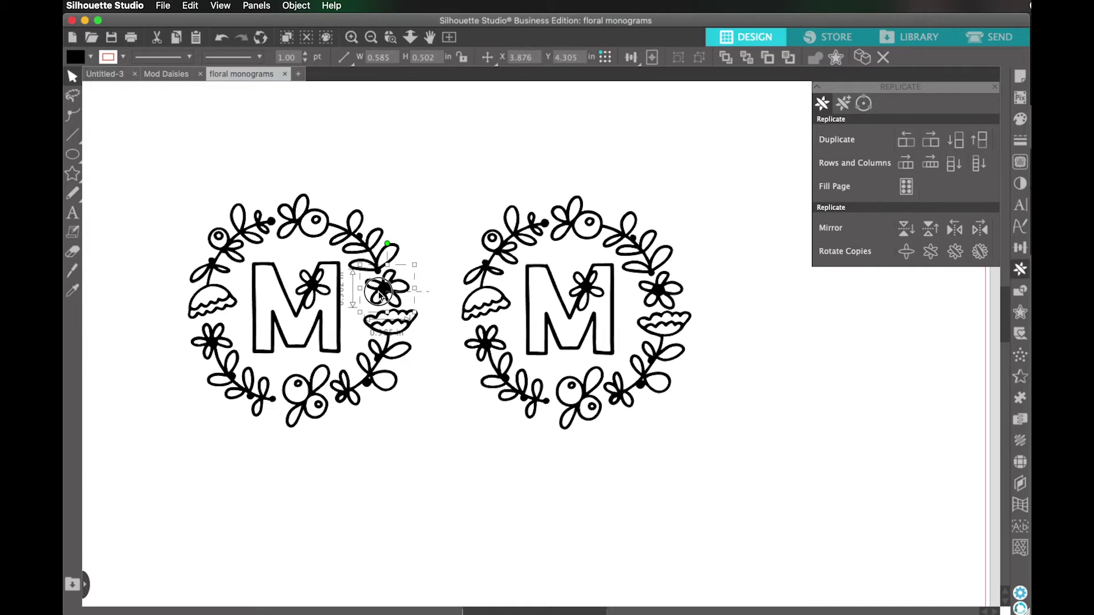
- Fill the selected right-hand flower of the left wreath with purple
scroll(363, 317, "left", 1)
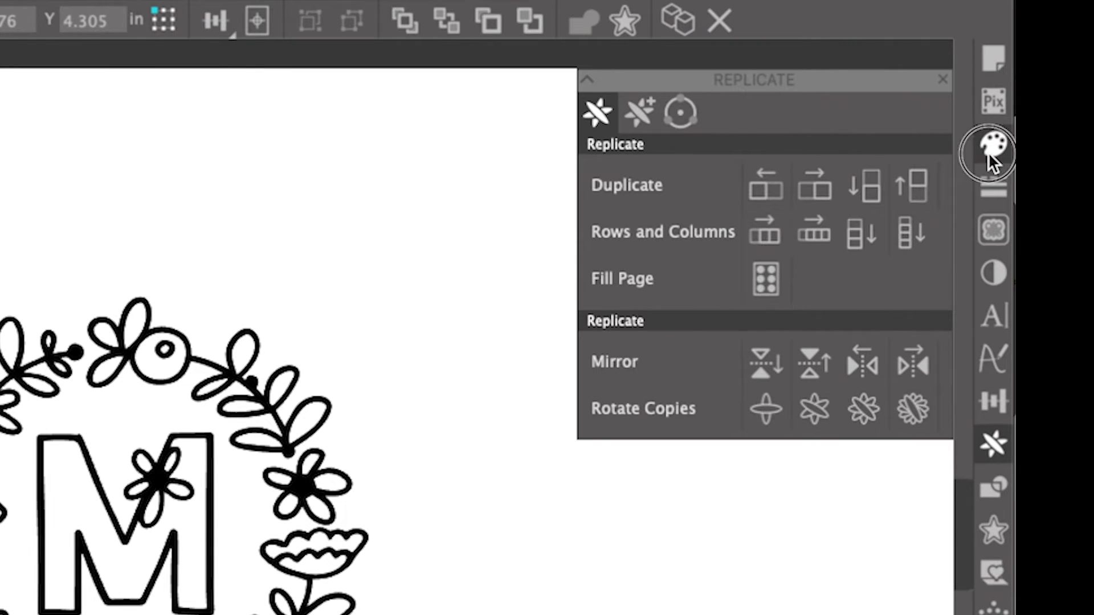
left_click(989, 151)
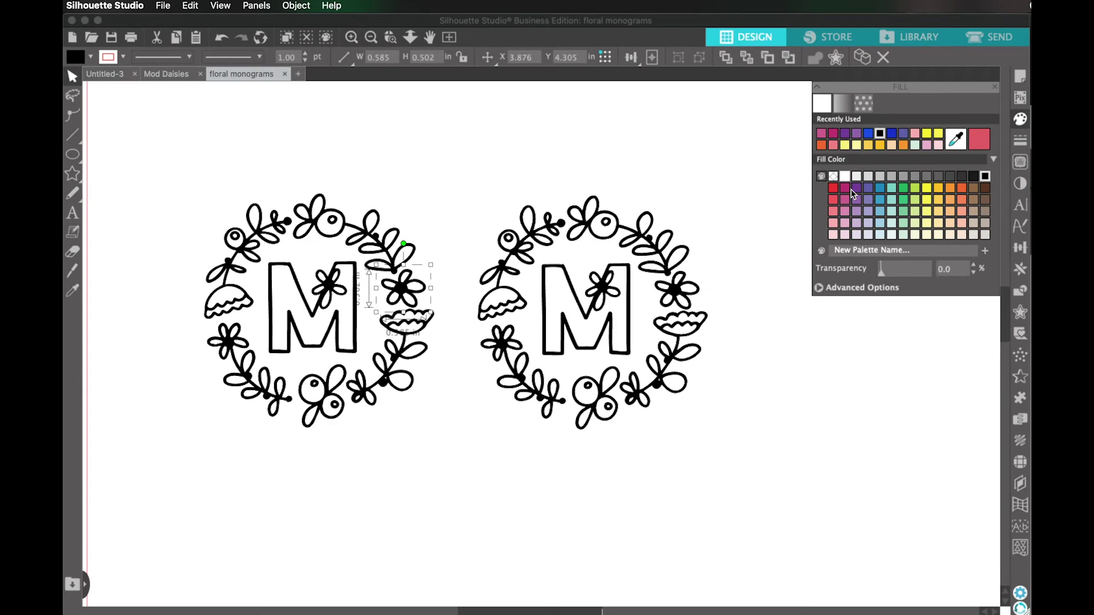
left_click(856, 189)
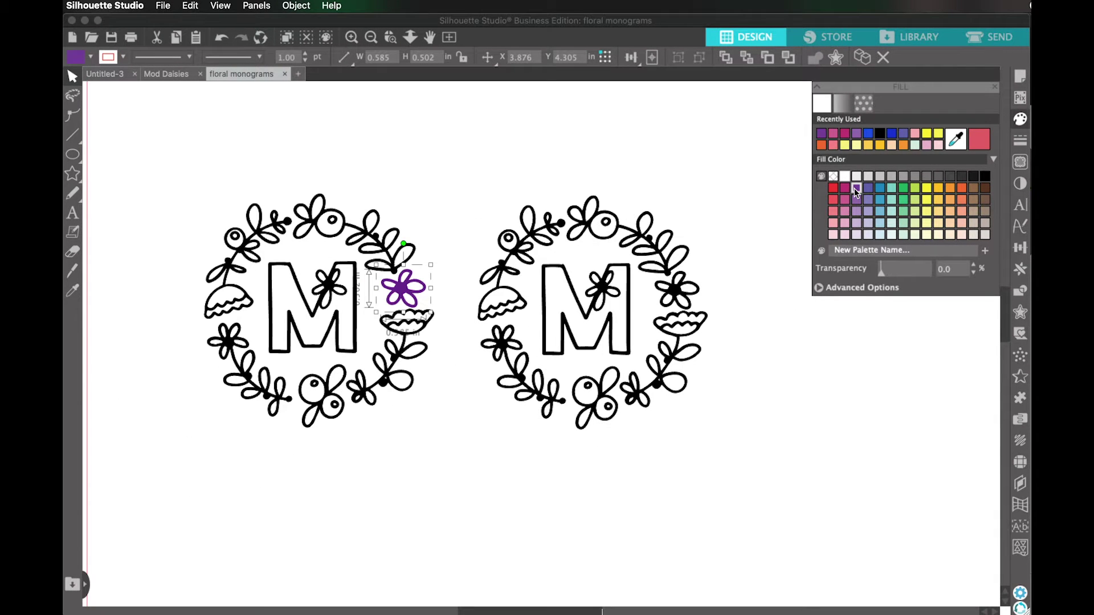
- Recolor the left wreath's other pieces: lower-left branch purple, upper-left and lower-right branches green, top branch and bottom berries magenta
left_click(228, 342)
left_click(904, 188)
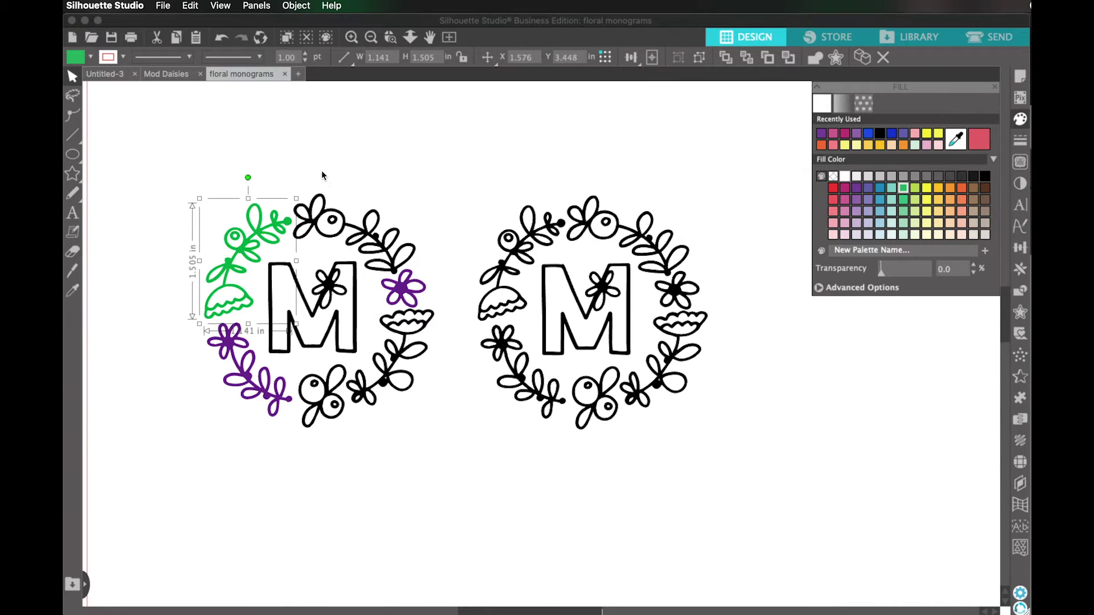
left_click(341, 219)
left_click(848, 200)
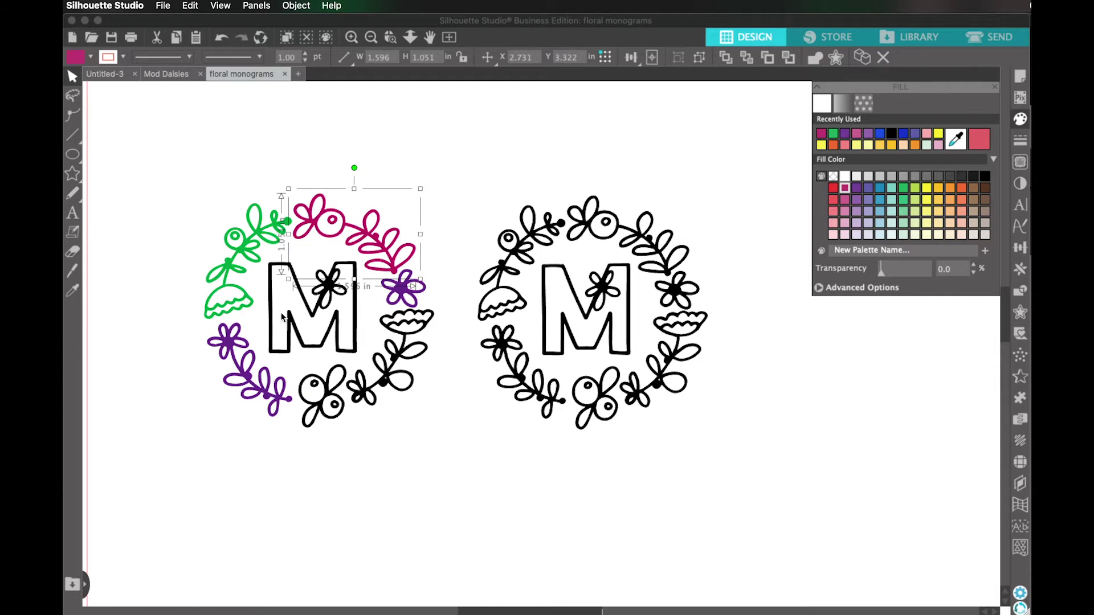
left_click(174, 181)
left_click_drag(174, 181, 201, 202)
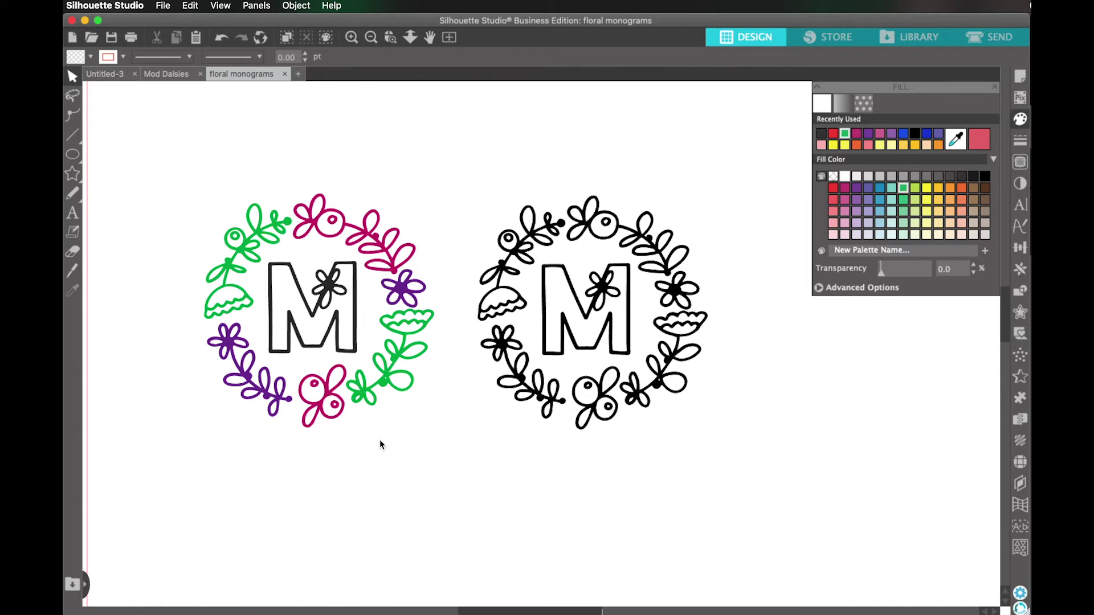
- Try moving the green lower-right branch away from the left wreath, and undo the move
scroll(408, 450, "up", 1)
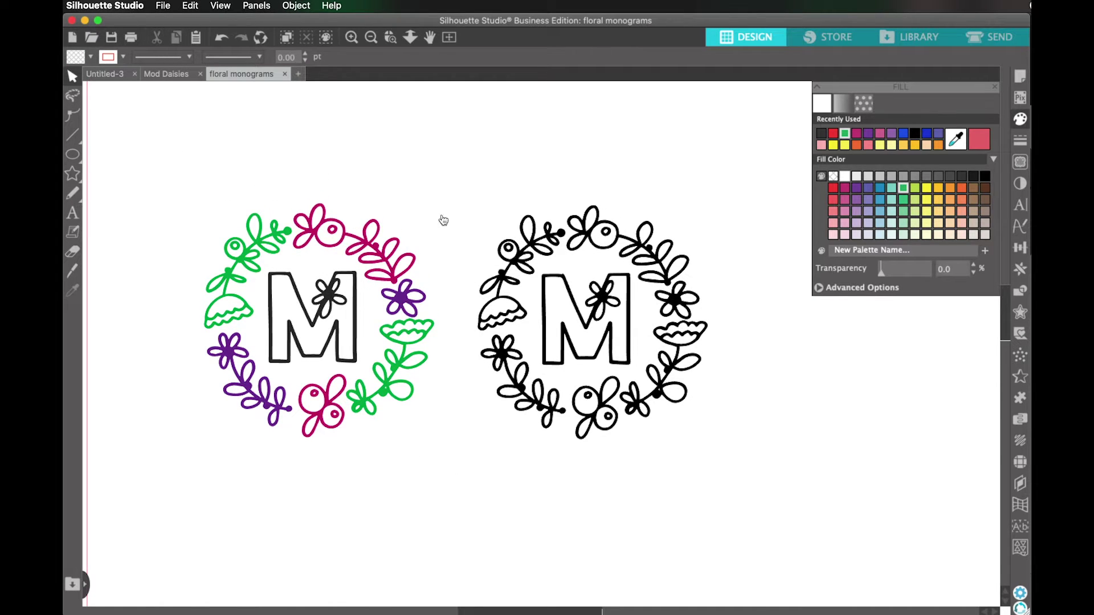
scroll(481, 207, "down", 2)
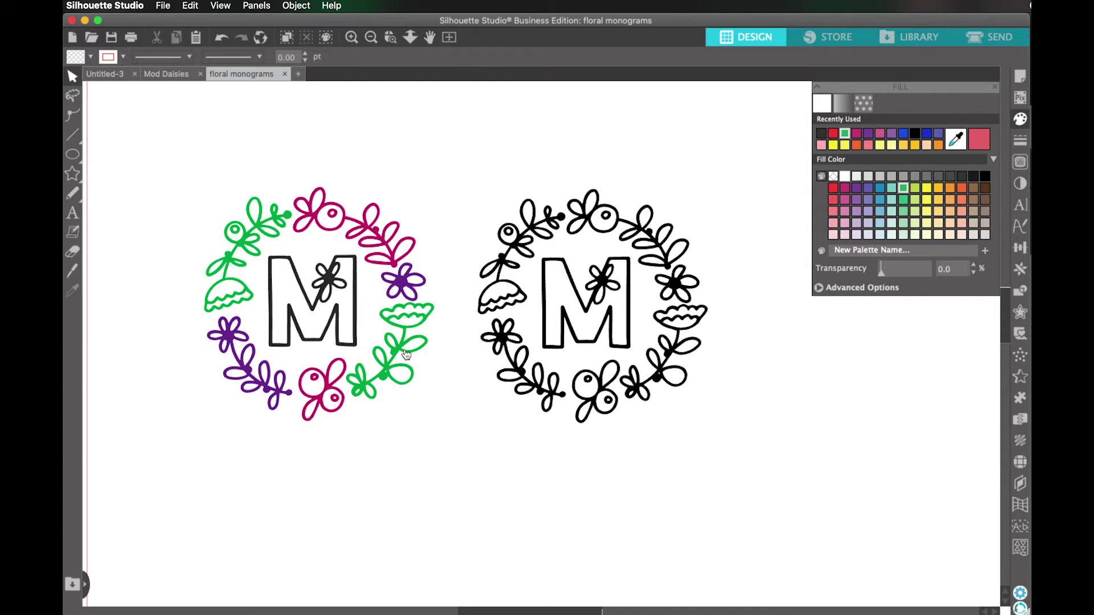
left_click_drag(414, 348, 441, 379)
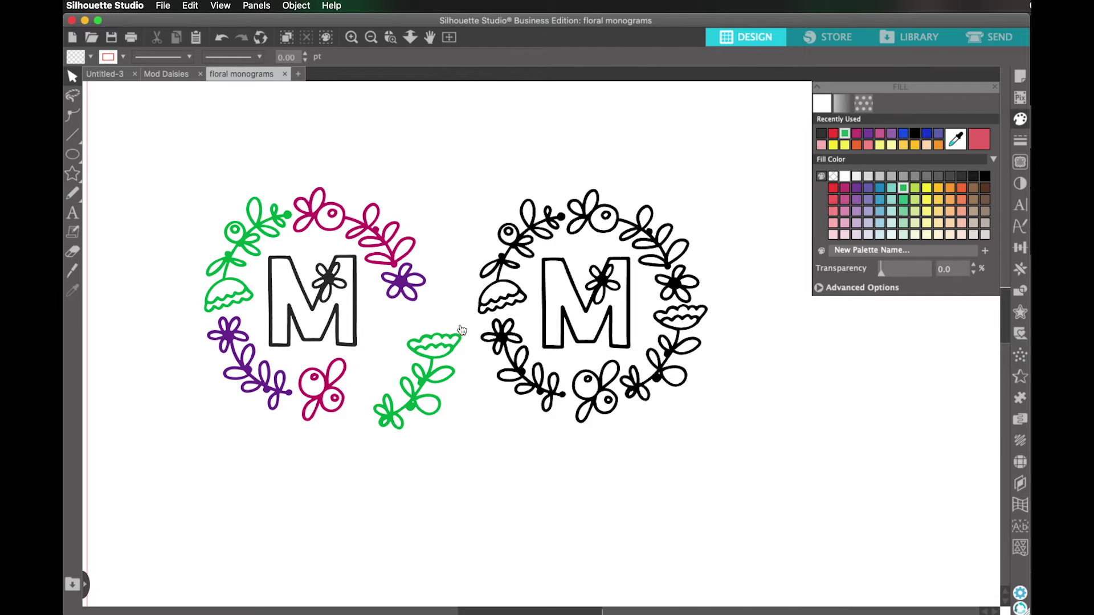
key("super+z")
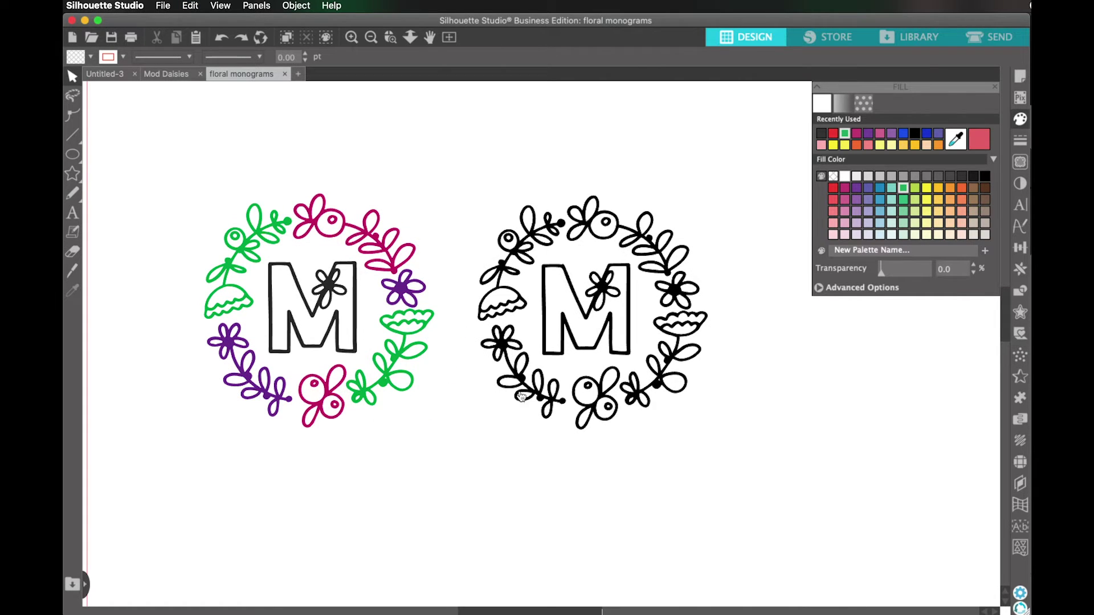
- Release the compound path of the right M monogram
left_click(521, 397)
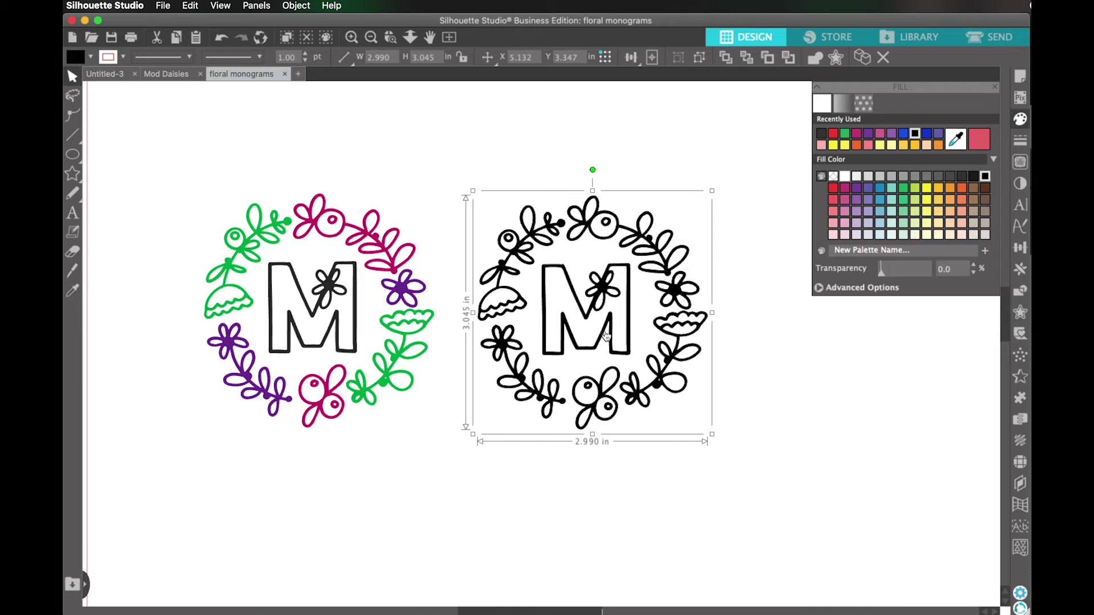
scroll(607, 334, "up", 1)
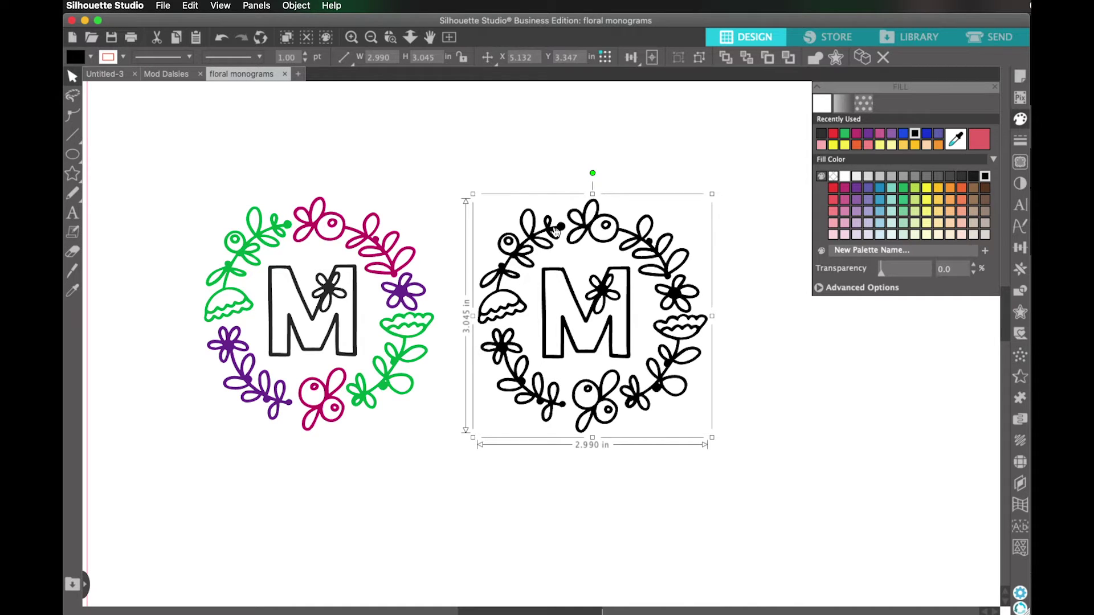
left_click(297, 7)
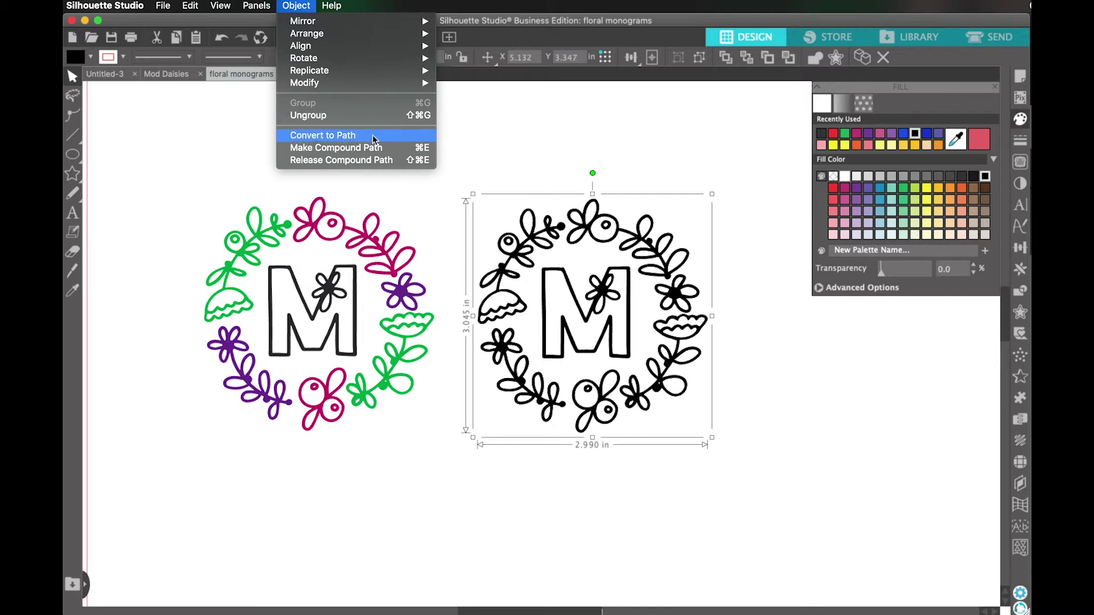
left_click(385, 165)
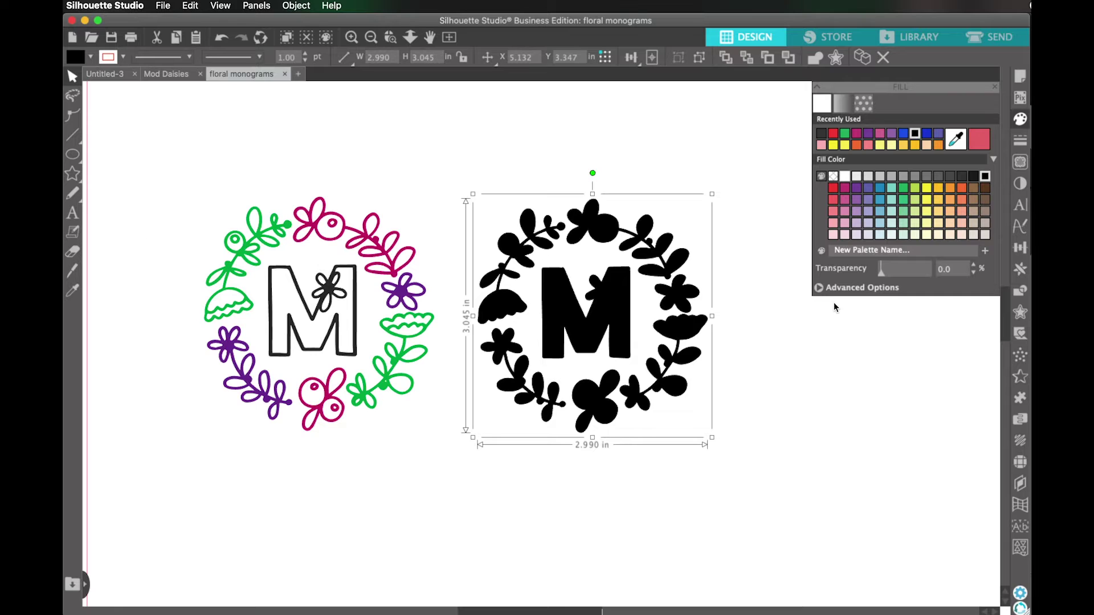
key("super+plus")
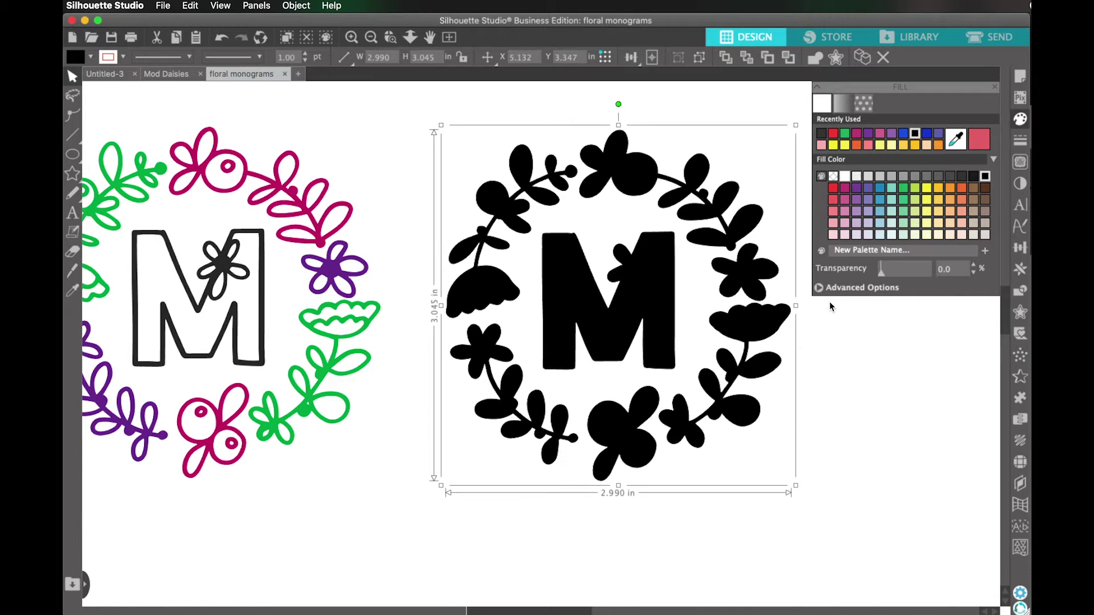
key("super+z")
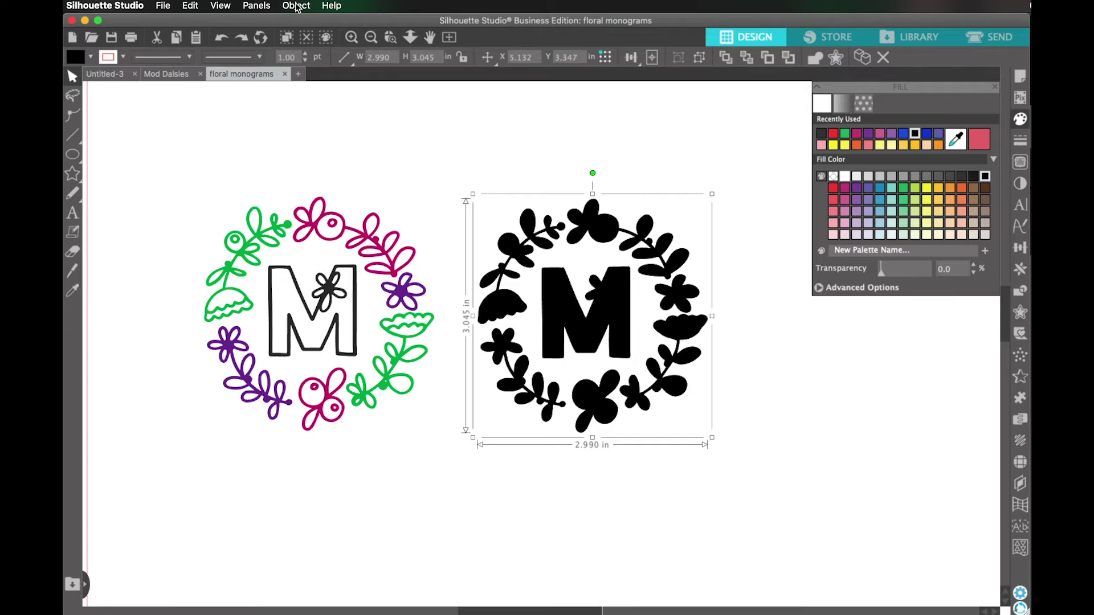
- Ungroup the right M monogram into its separate shapes and deselect them
left_click(296, 7)
left_click(326, 117)
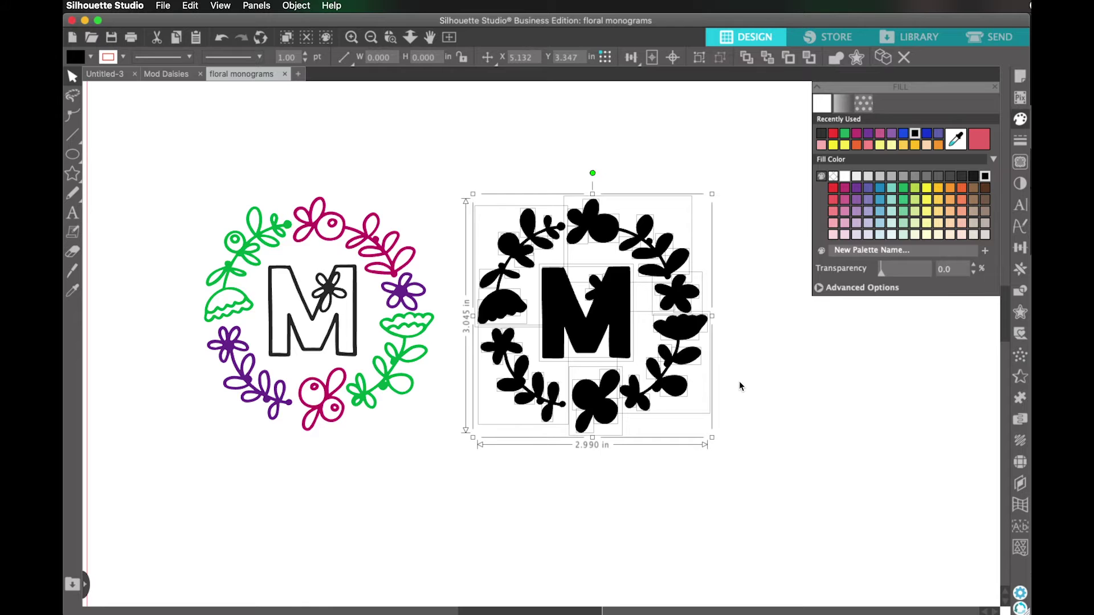
key("super+equal")
key("super+equal")
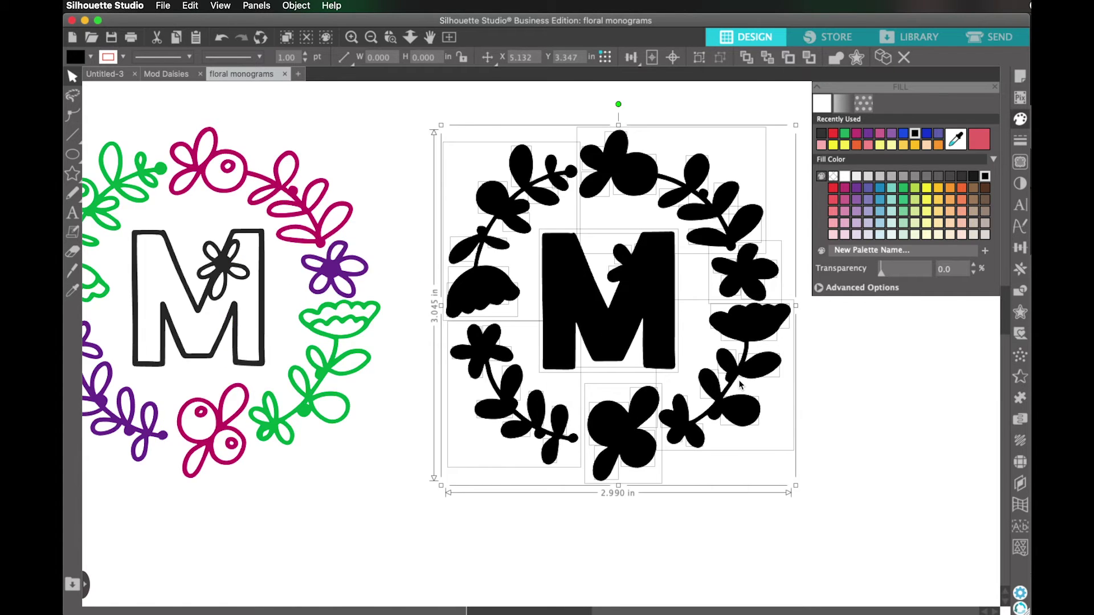
left_click(958, 391)
- Fill the outline shape of the right wreath's lower-right branch with light green and the M's outline with light blue
left_click_drag(907, 434, 831, 464)
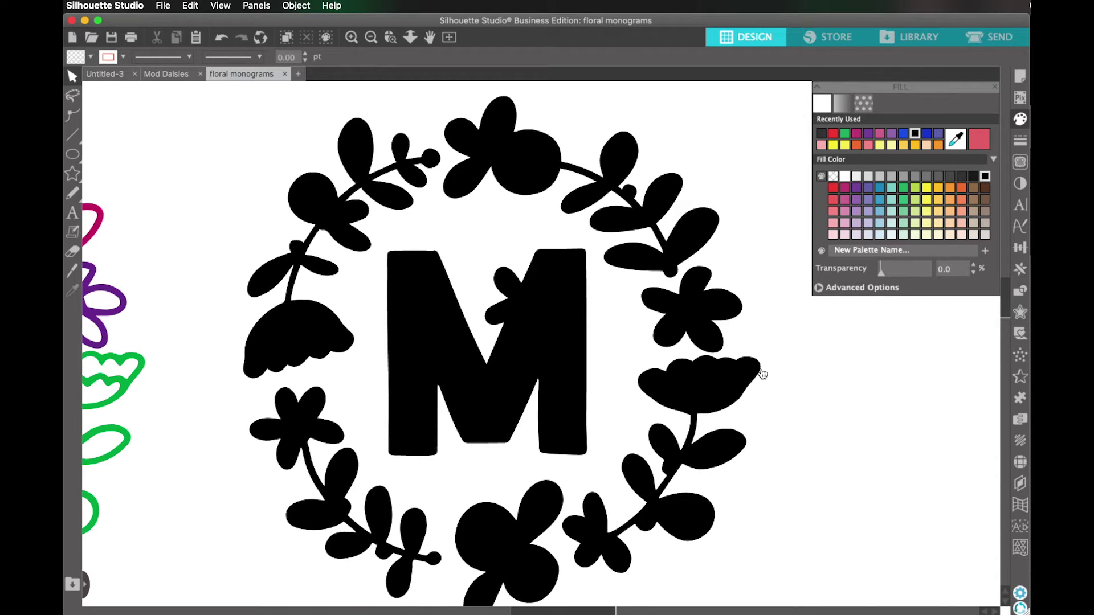
left_click(763, 374)
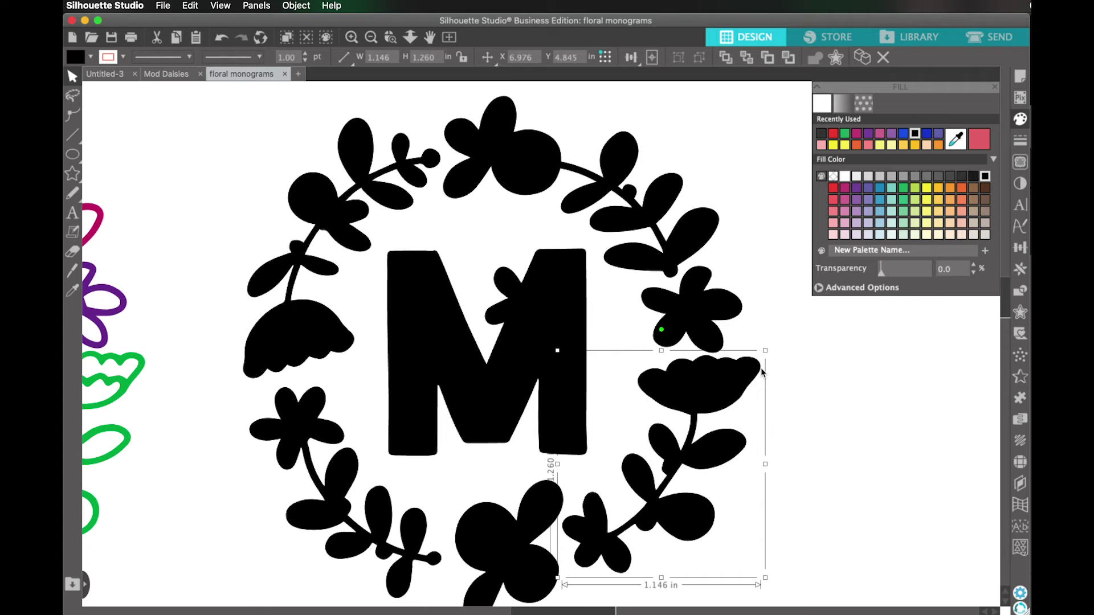
left_click(899, 211)
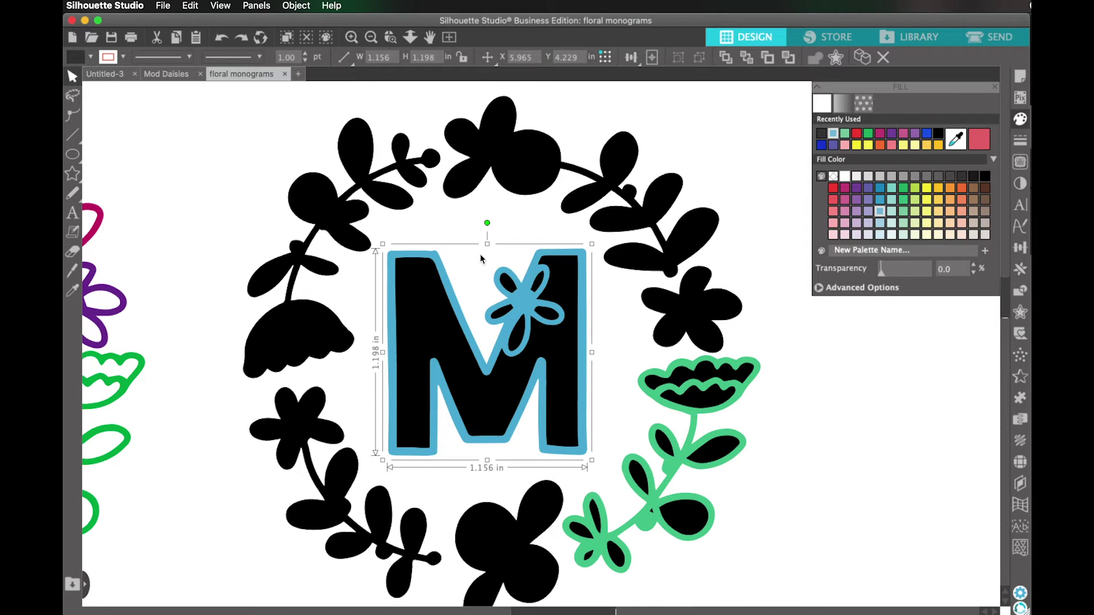
left_click_drag(477, 253, 567, 366)
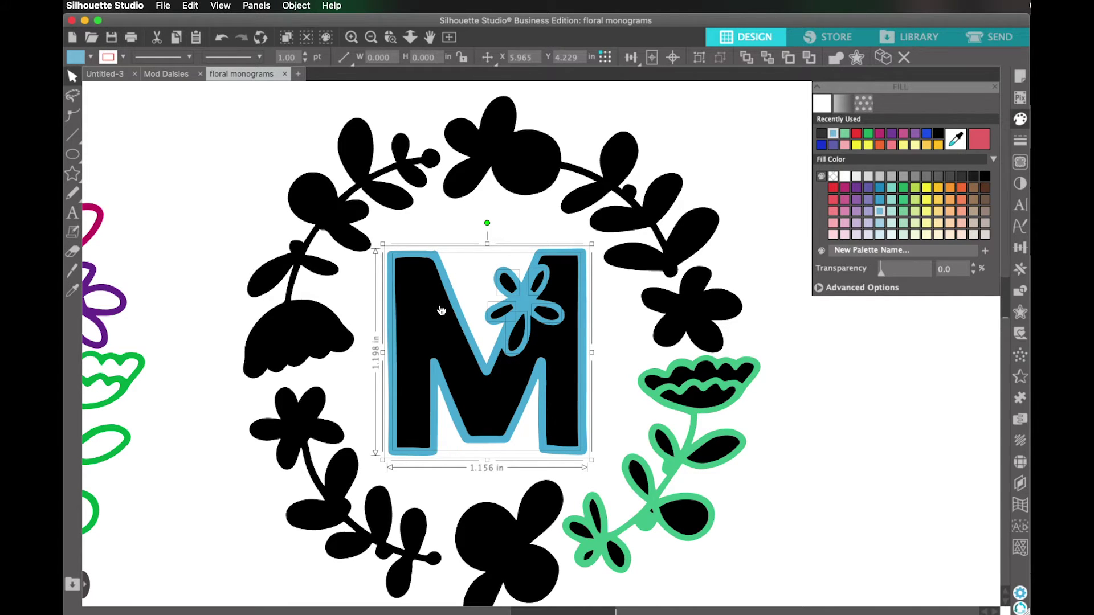
left_click(473, 227)
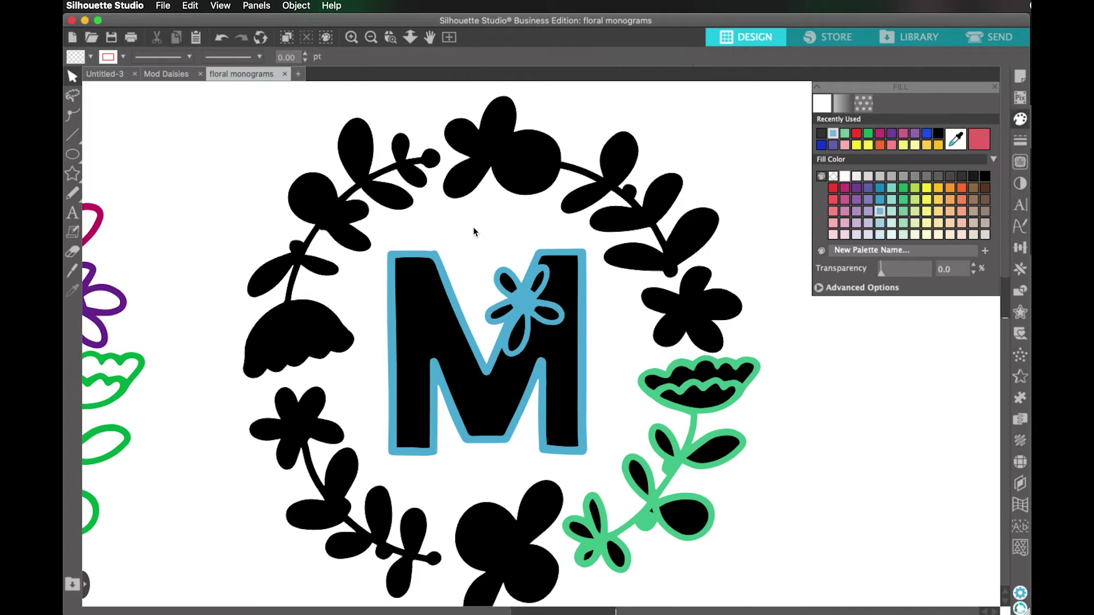
- Group the inner petals of the flower on the right M and fill them with orange
left_click(507, 286)
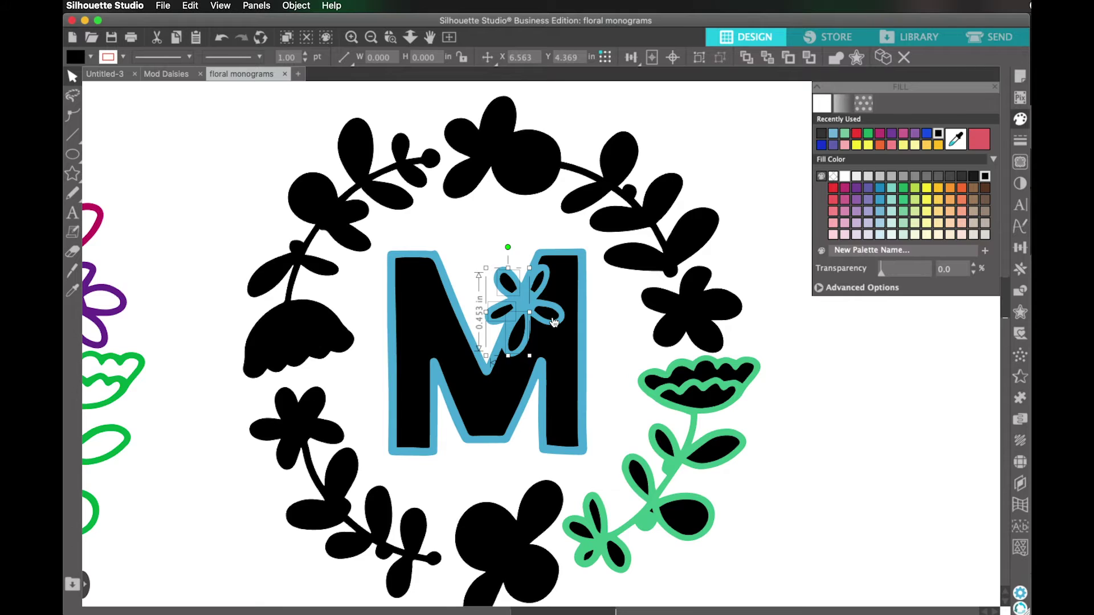
left_click(539, 279, "shift")
left_click(541, 288, "shift")
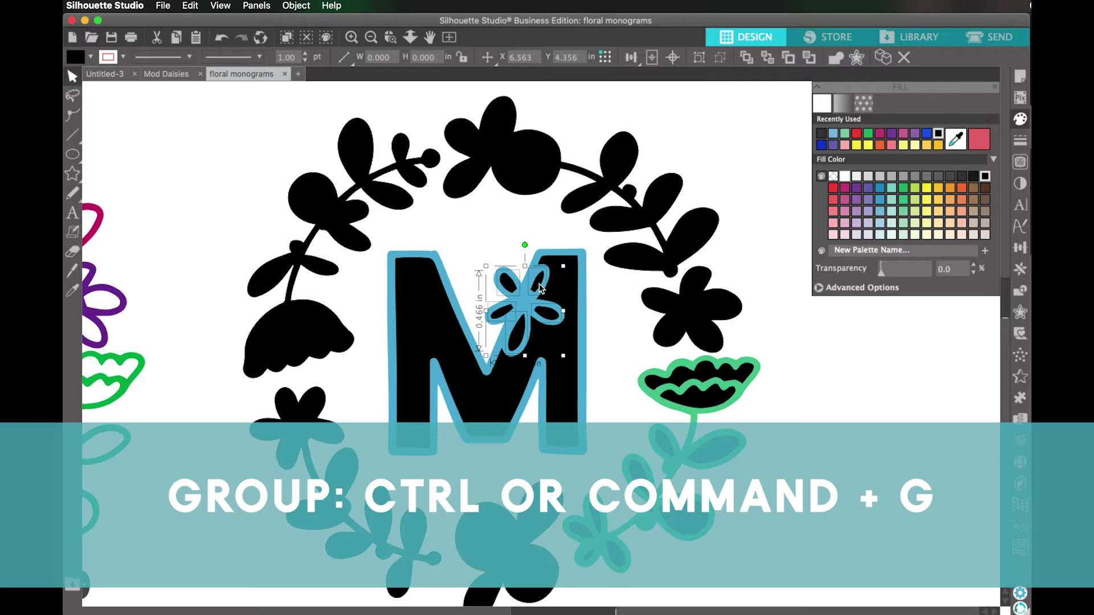
key("super+g")
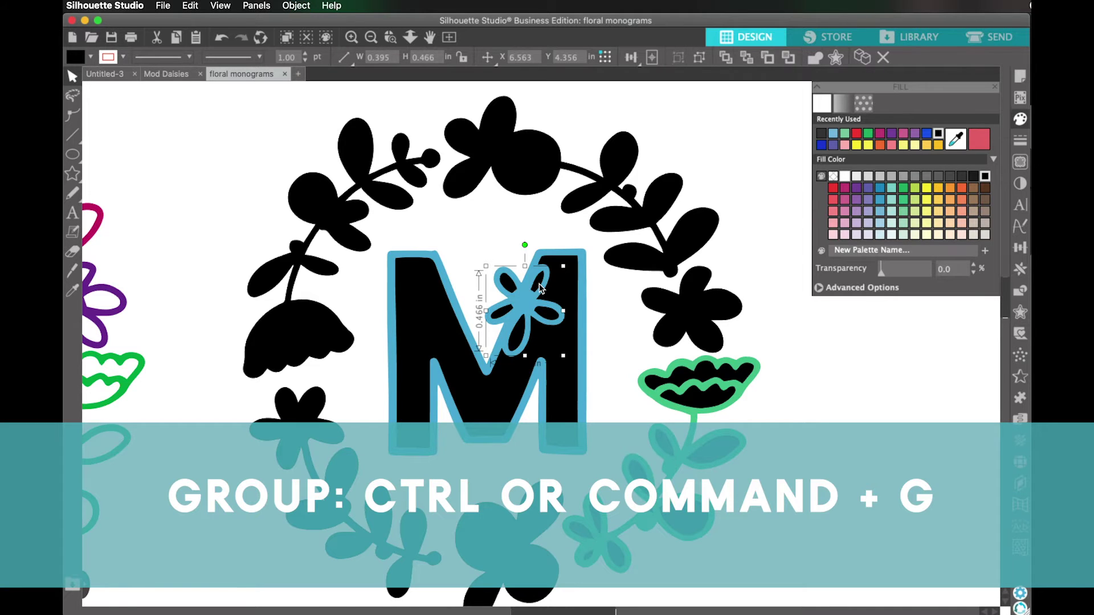
left_click(949, 187)
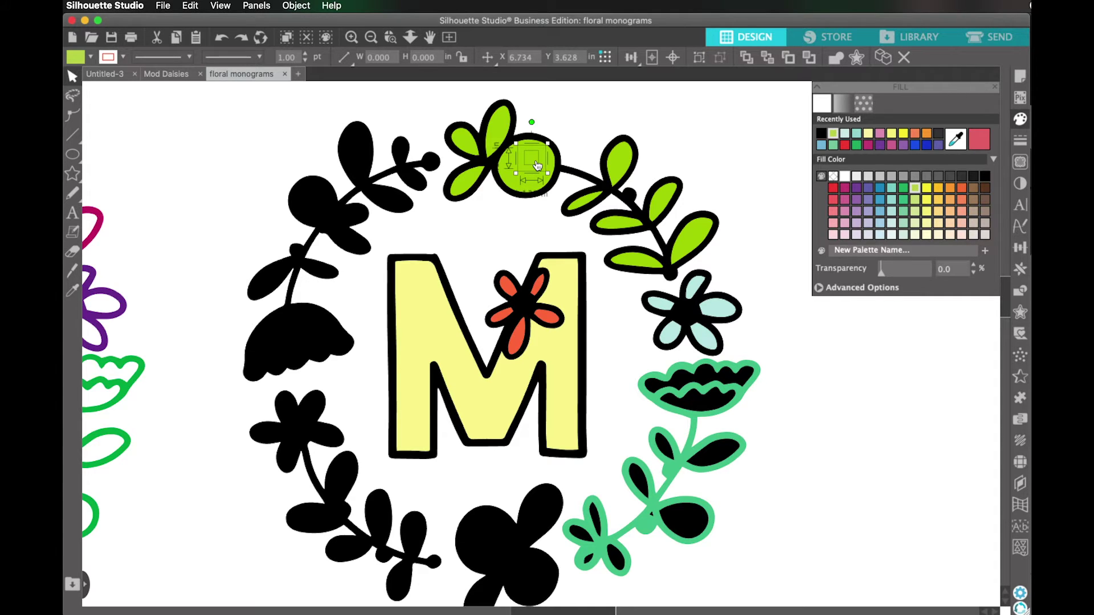
- Fill the inner circle of the right wreath's top berry with dark blue and its small center with pink
scroll(536, 165, "down", 2)
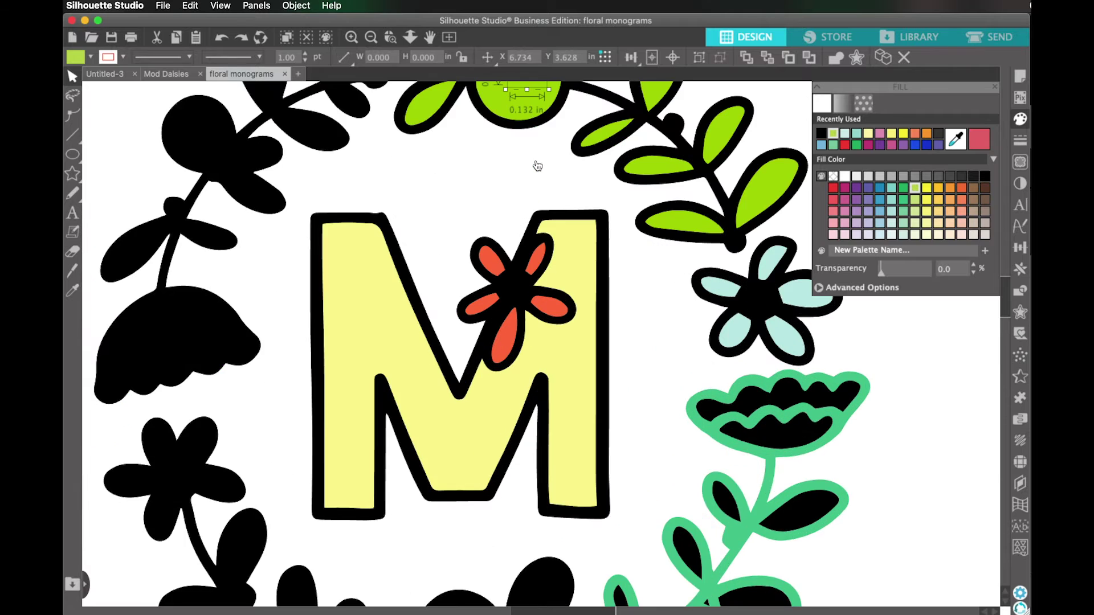
scroll(536, 165, "up", 3)
scroll(539, 159, "up", 2)
left_click_drag(543, 162, 554, 614)
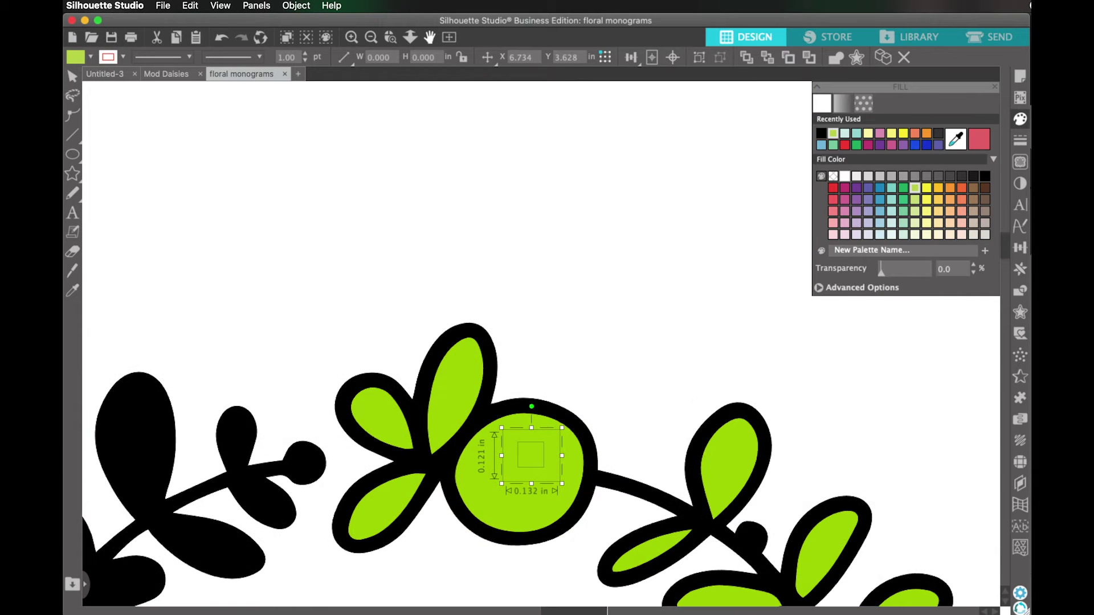
left_click(629, 384)
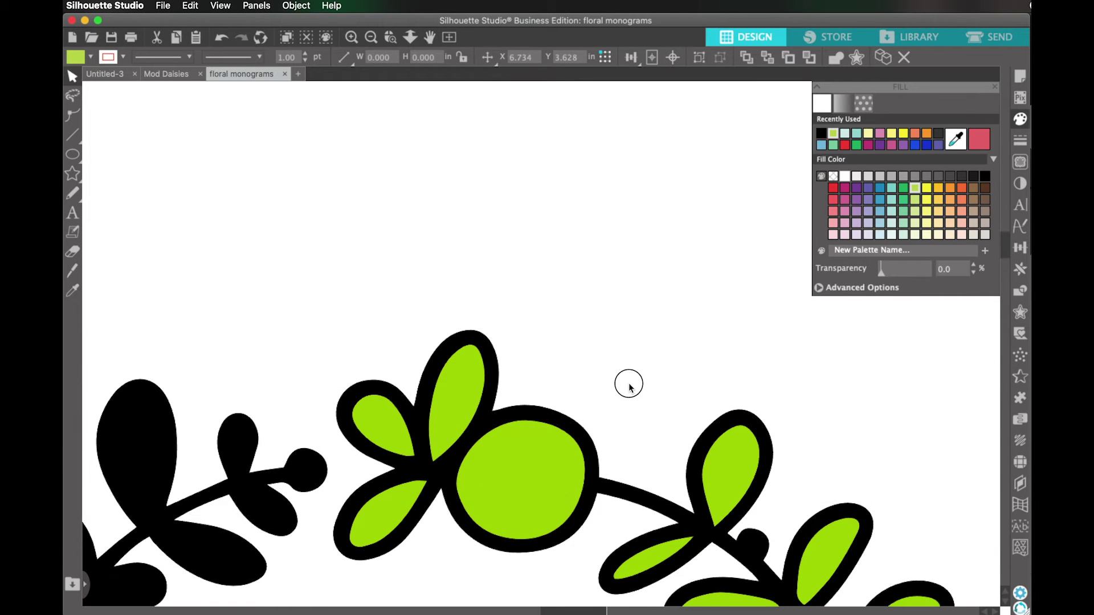
left_click(547, 445)
key("super+v")
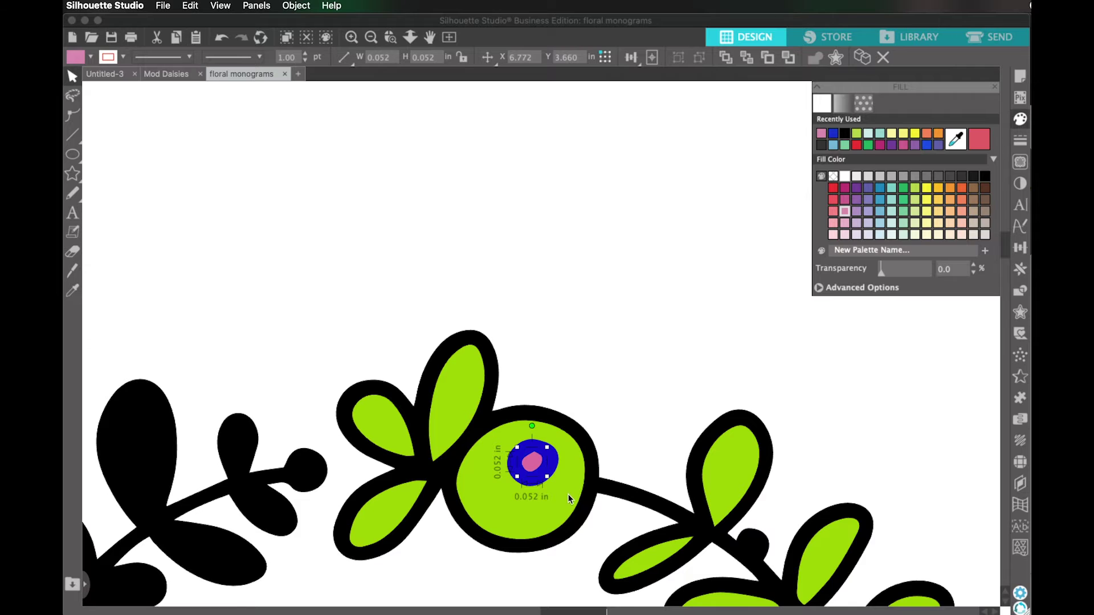
- Combine the top berry's blue circle and pink center into one compound path
scroll(607, 502, "down", 4)
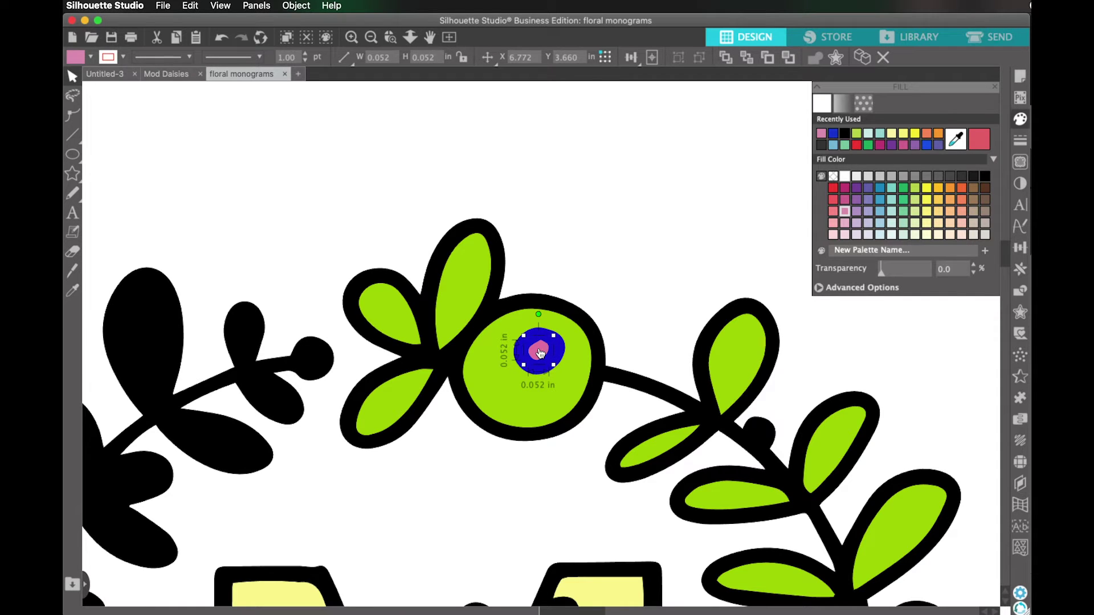
left_click(561, 352, "shift")
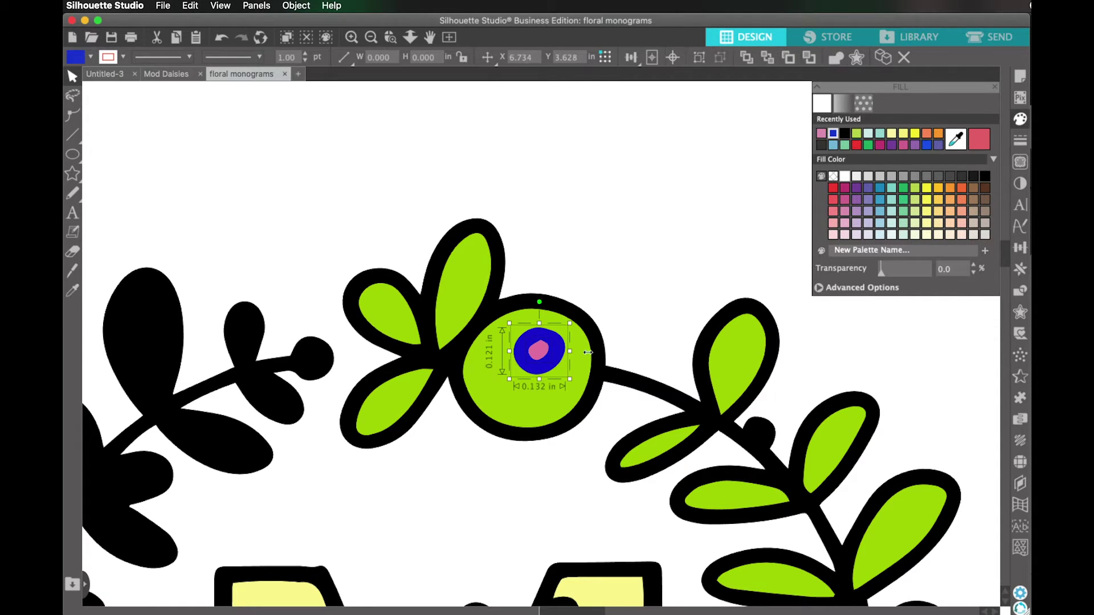
left_click(1020, 292)
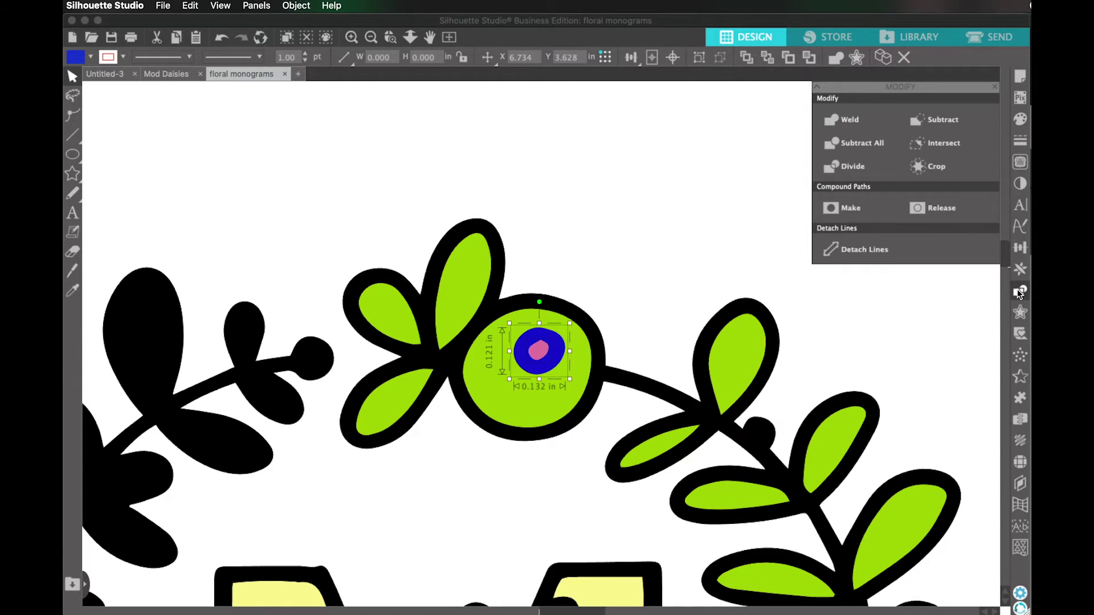
left_click(853, 209)
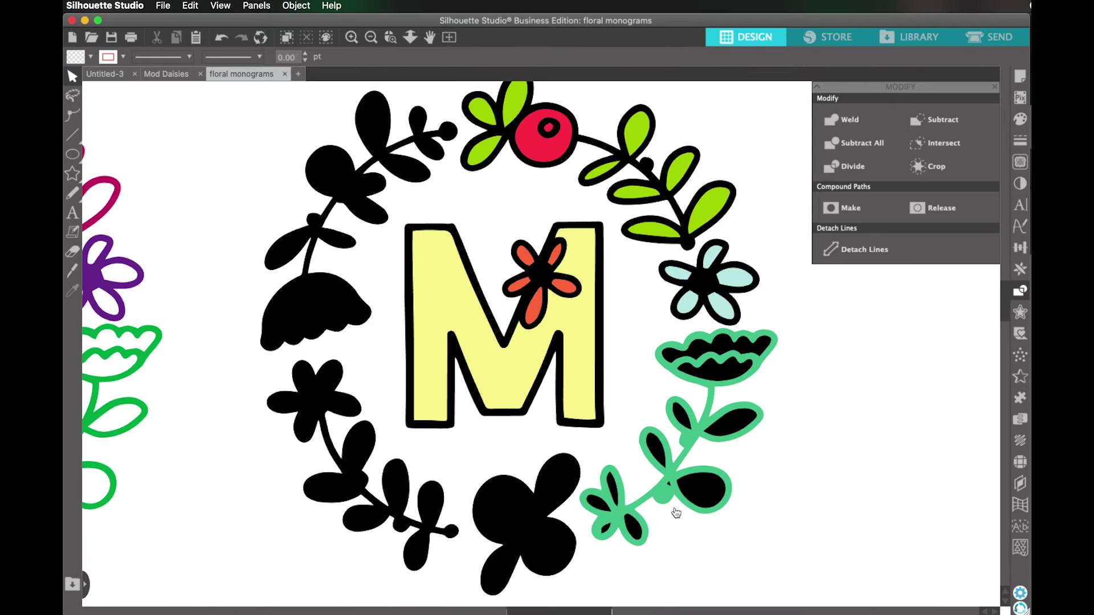
- Combine the green branch outline and the tiny triangle at its leaf joint into one compound path
key("super+plus")
left_click_drag(680, 500, 612, 380)
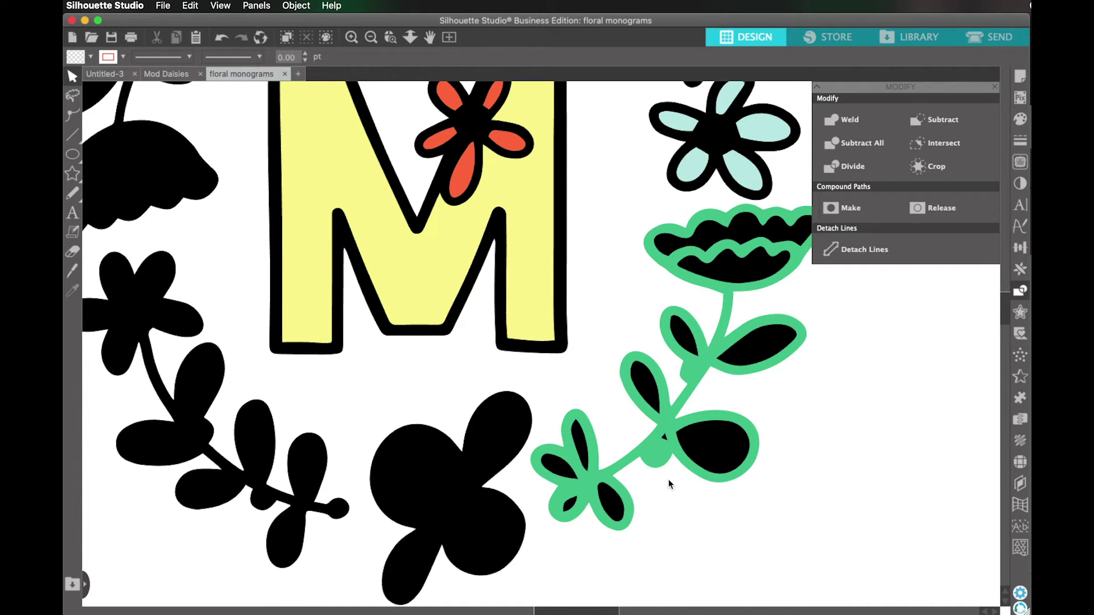
left_click_drag(671, 483, 663, 435)
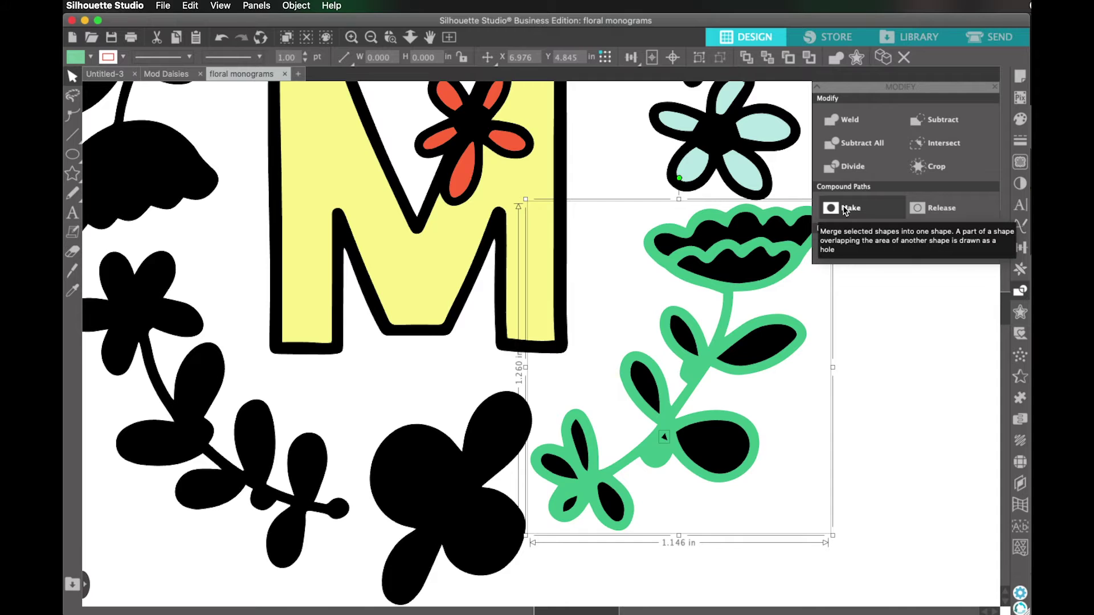
left_click(845, 209)
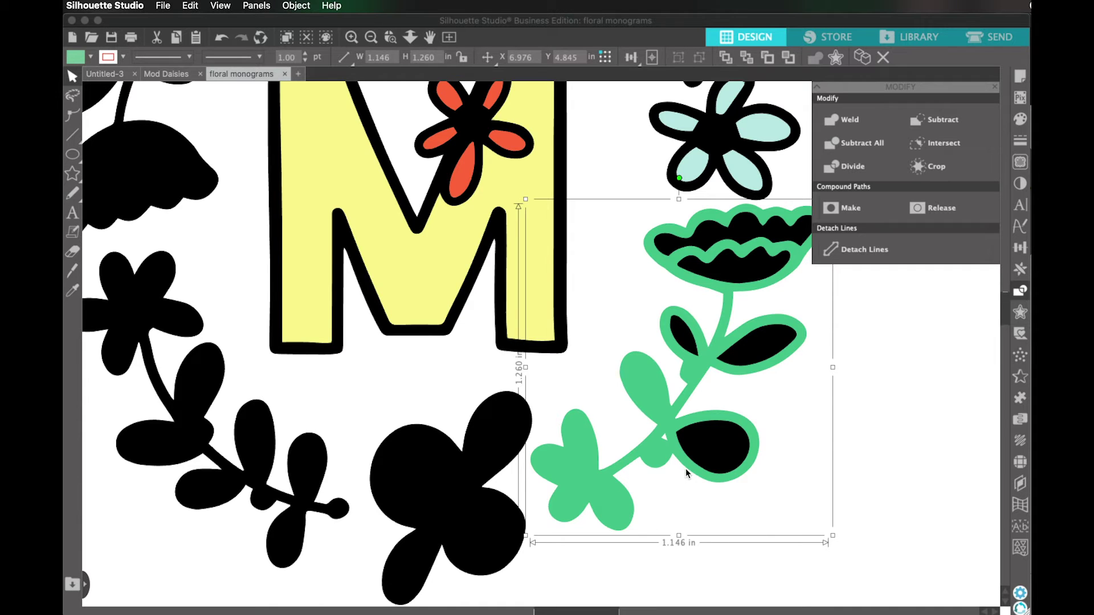
- Send the green branch's compound outline to the back, behind its petals and leaves
left_click(749, 61)
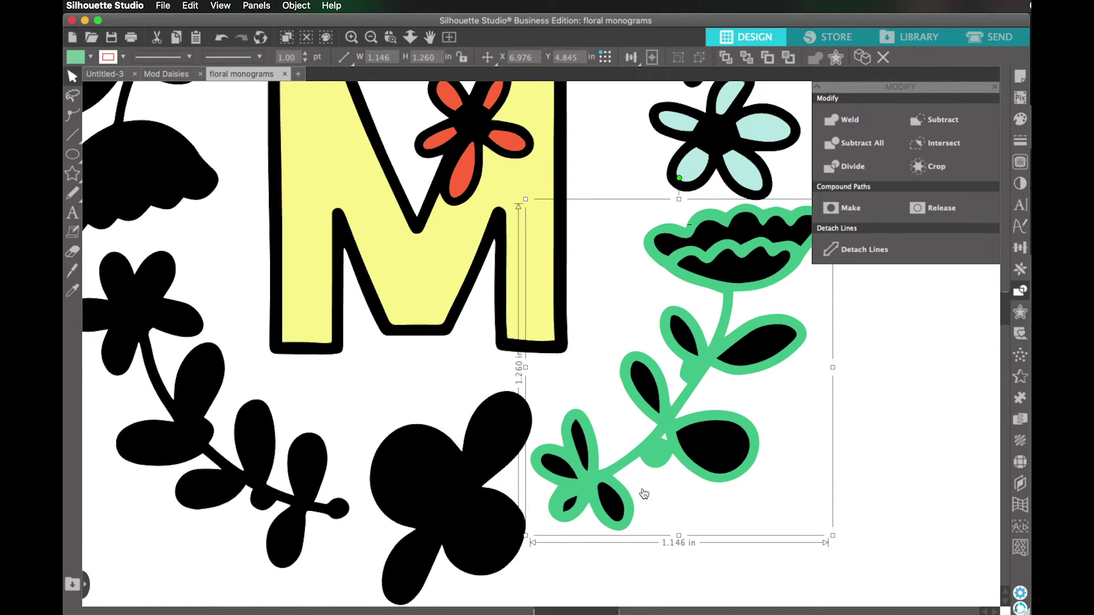
left_click(705, 487)
right_click(649, 250)
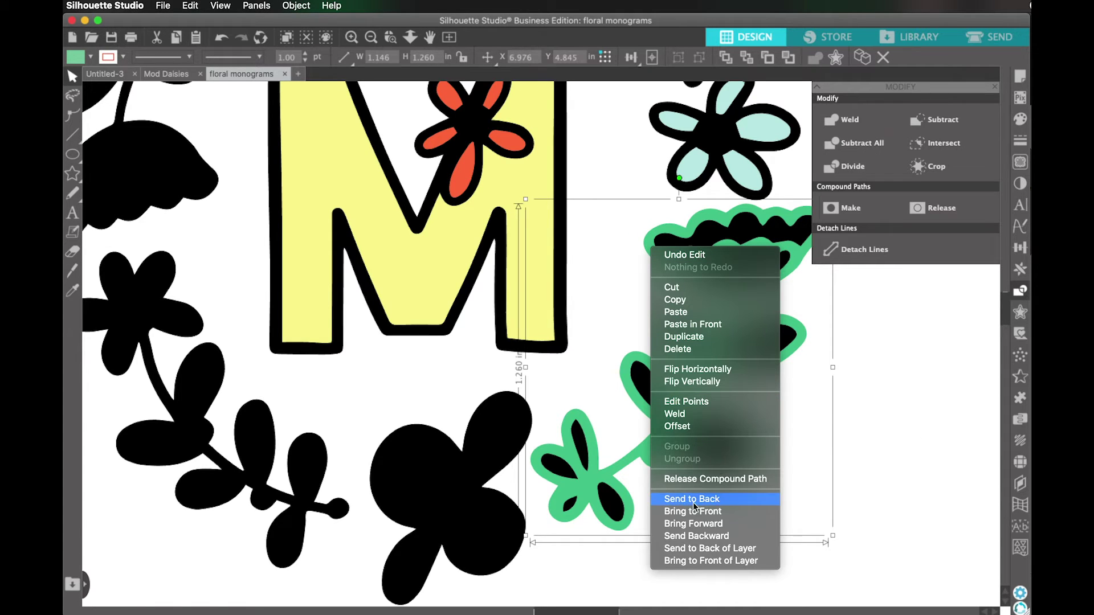
left_click(729, 500)
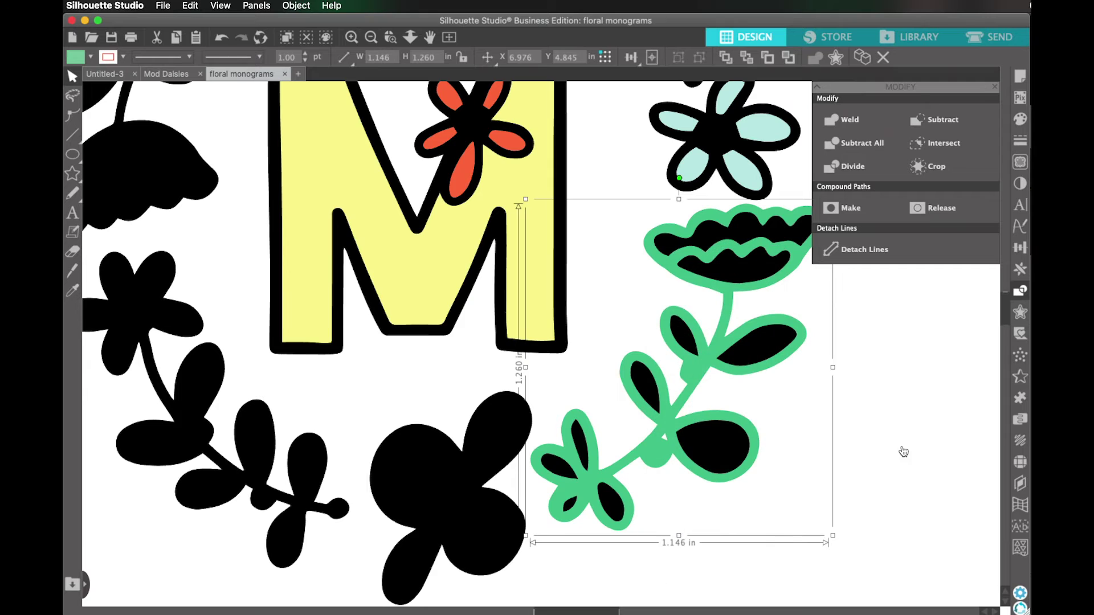
left_click(295, 5)
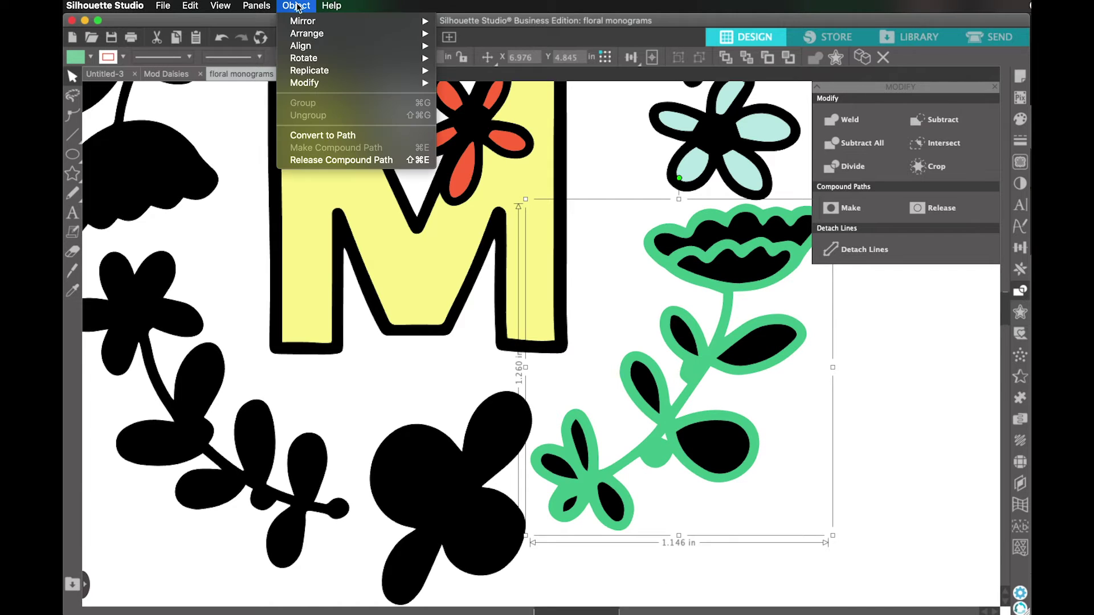
mouse_move(319, 33)
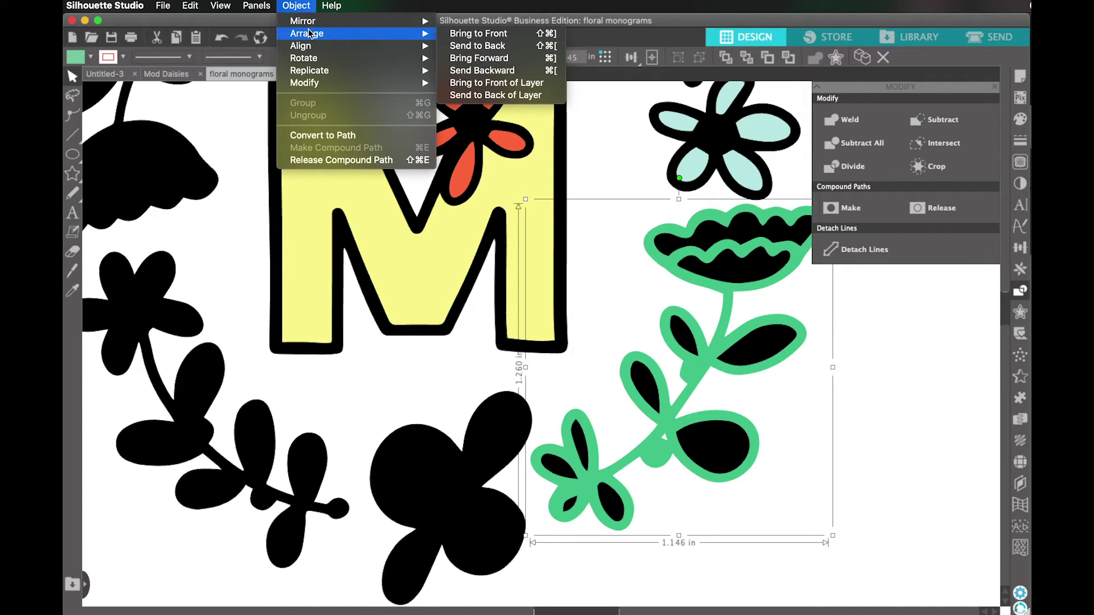
left_click(501, 46)
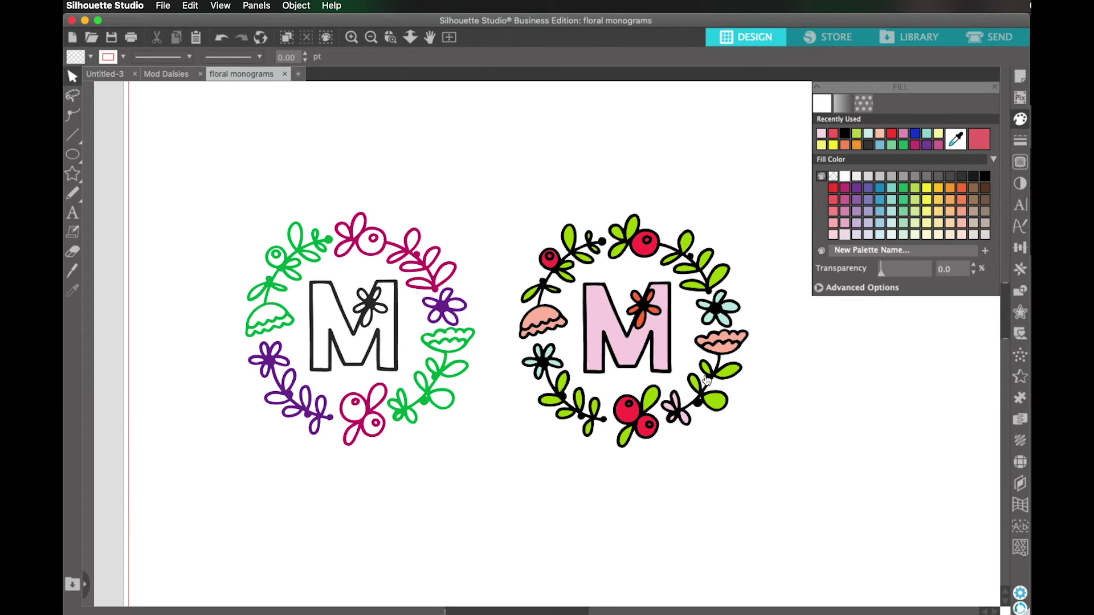
- Fill the right M with the custom green 86CE63 from the advanced fill options and set its transparency to 7%
left_click(662, 354)
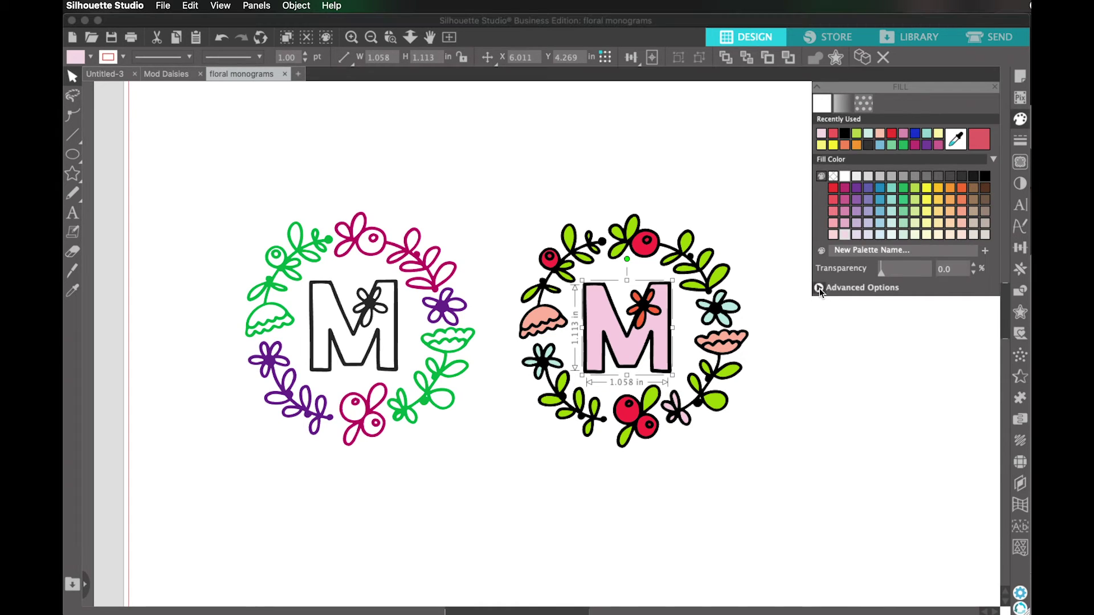
left_click(821, 288)
mouse_move(865, 338)
left_mouse_down()
mouse_move(892, 339)
mouse_move(923, 319)
mouse_move(853, 340)
left_mouse_up()
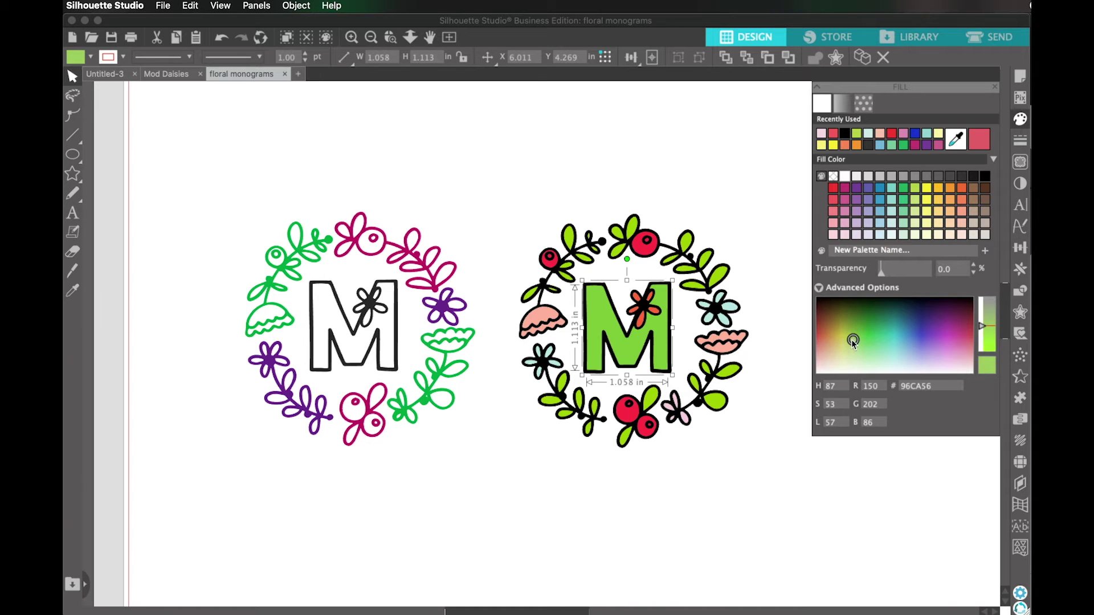
left_click(886, 359)
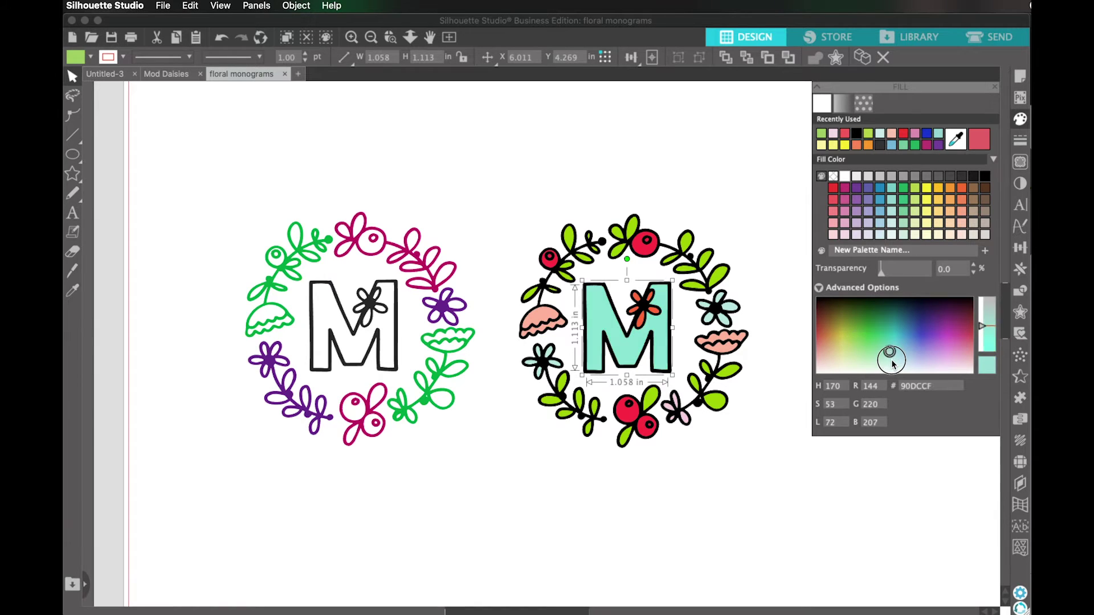
left_click_drag(860, 362, 859, 342)
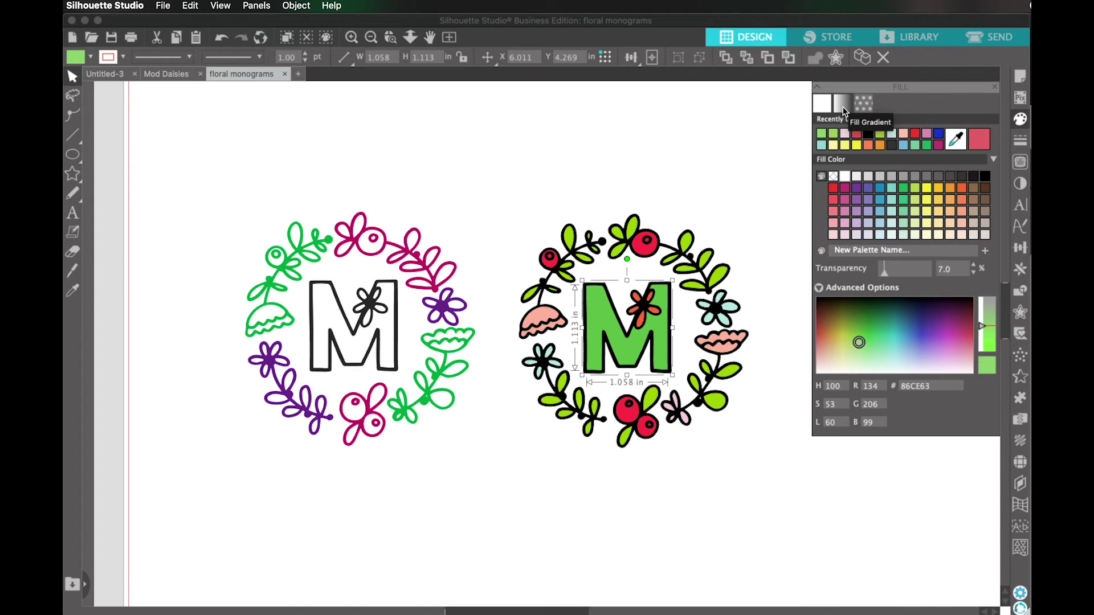
- Try several gradient fills on the right M, ending with a pink-to-cream gradient angled at 55 degrees
left_click(843, 109)
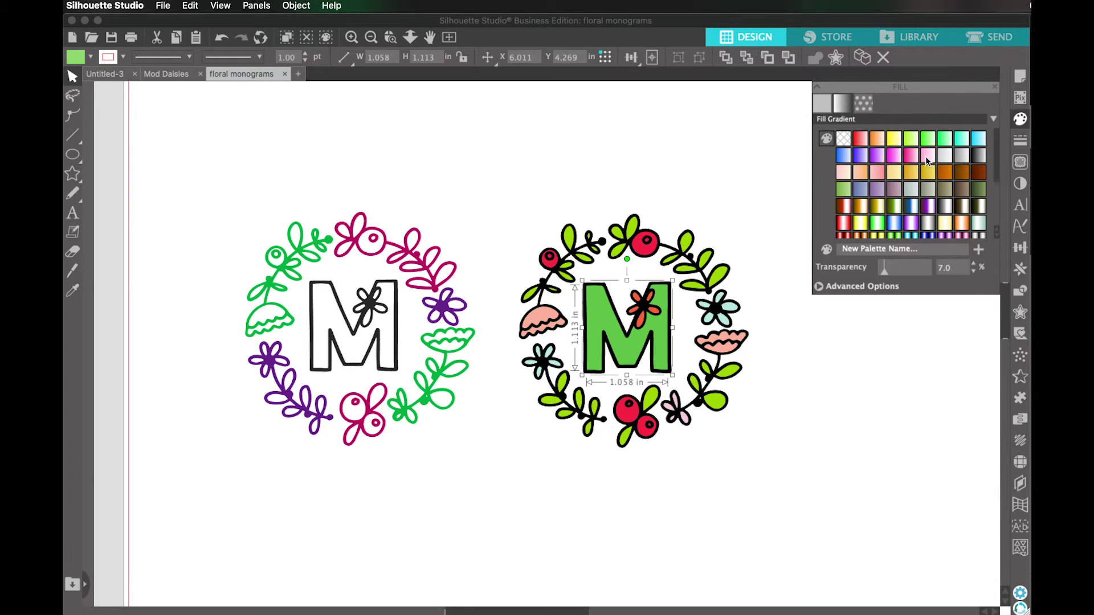
left_click(925, 156)
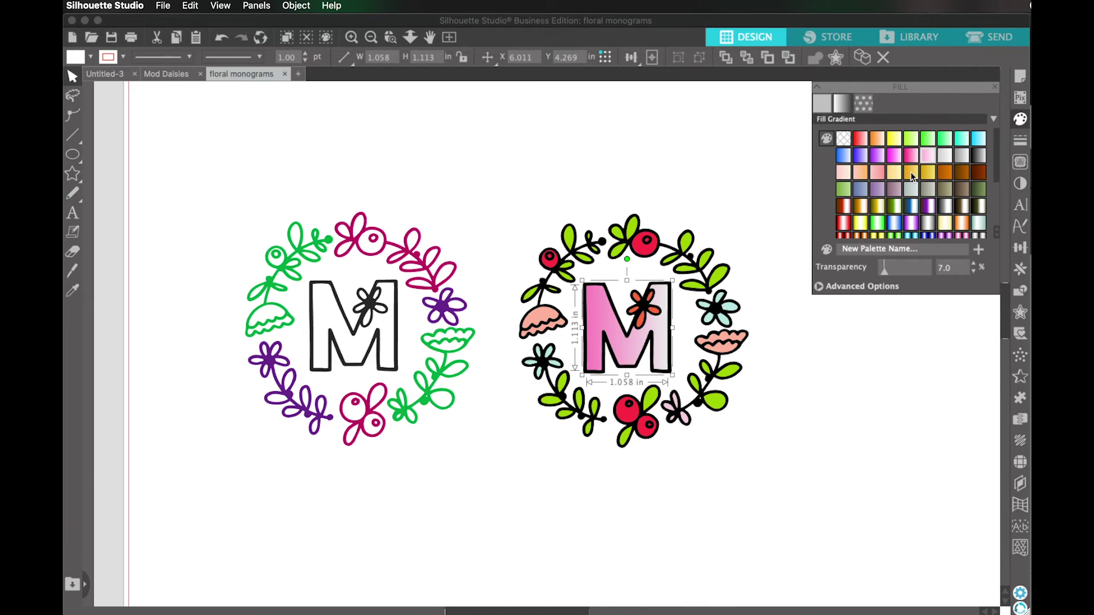
left_click(877, 189)
left_click(882, 224)
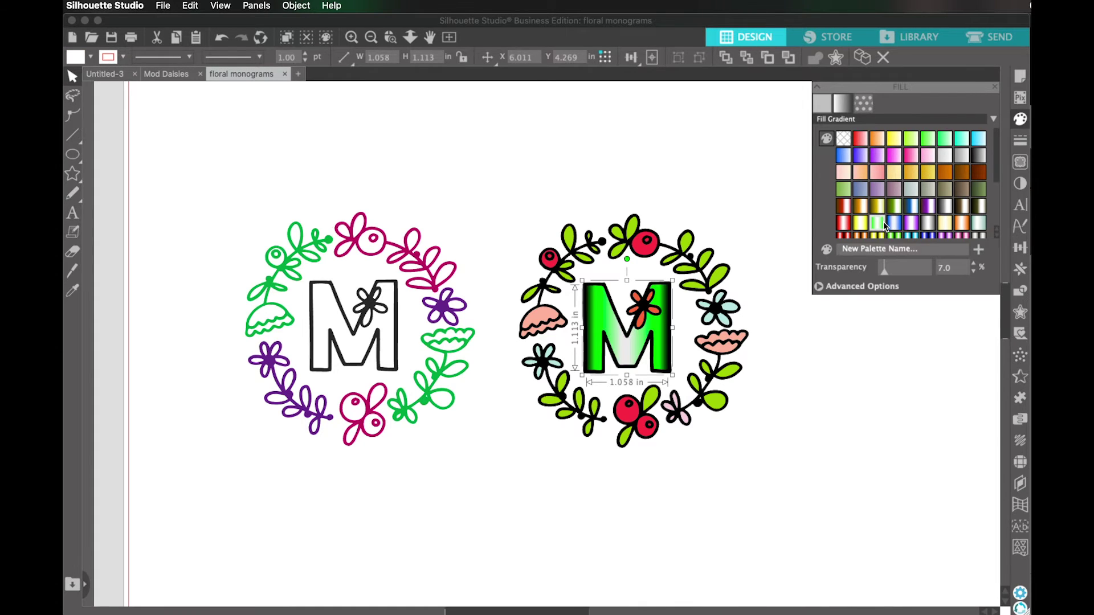
left_click(942, 225)
left_click(819, 287)
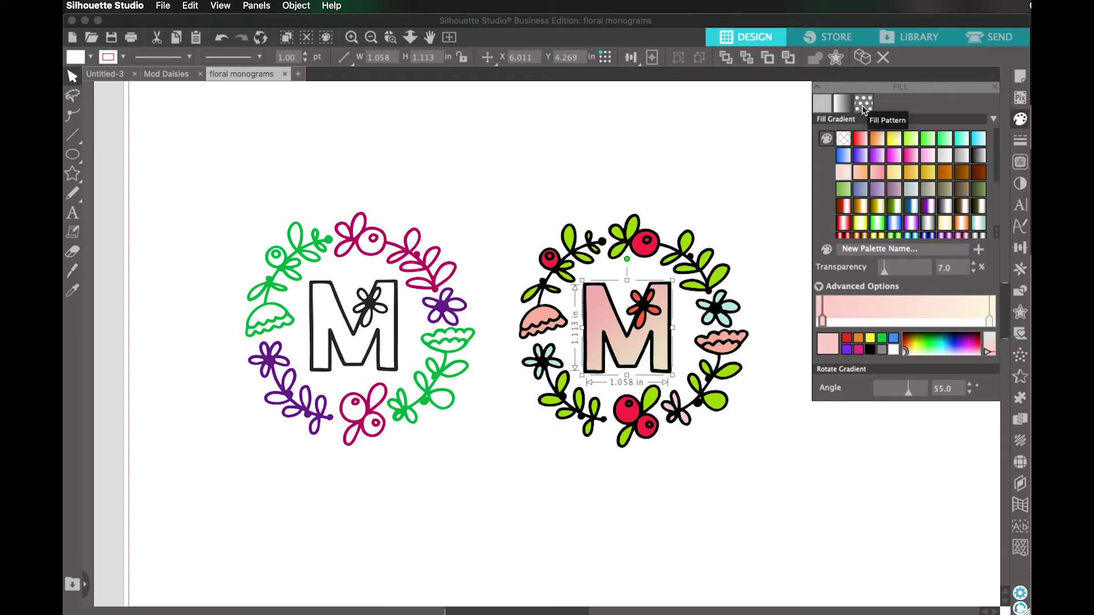
- Try a multicolored polka pattern and a blue sky pattern as the right M's fill
left_click(864, 106)
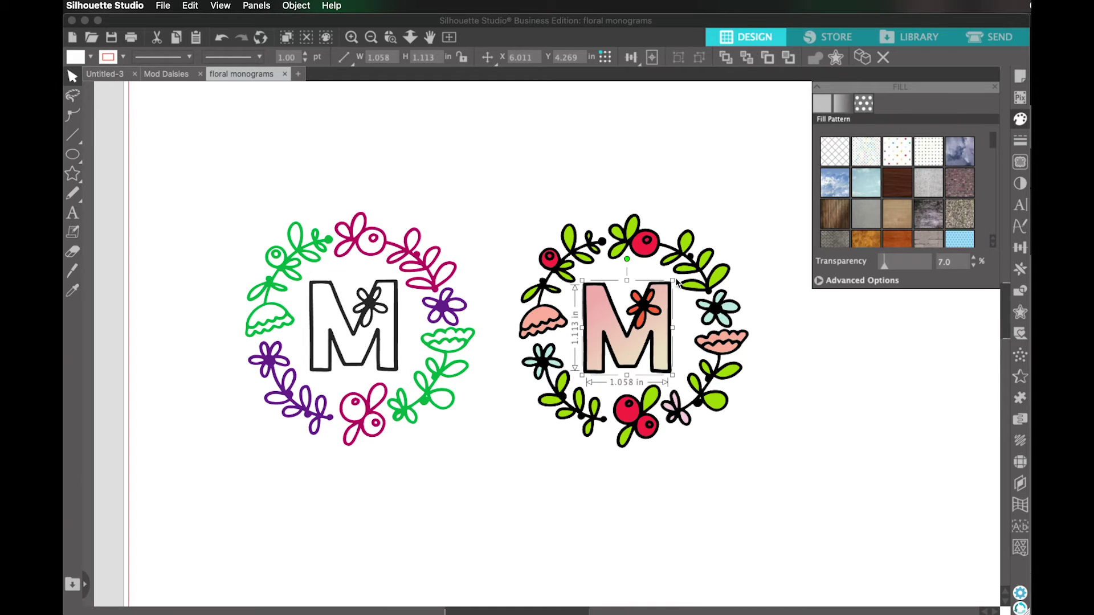
left_click(867, 148)
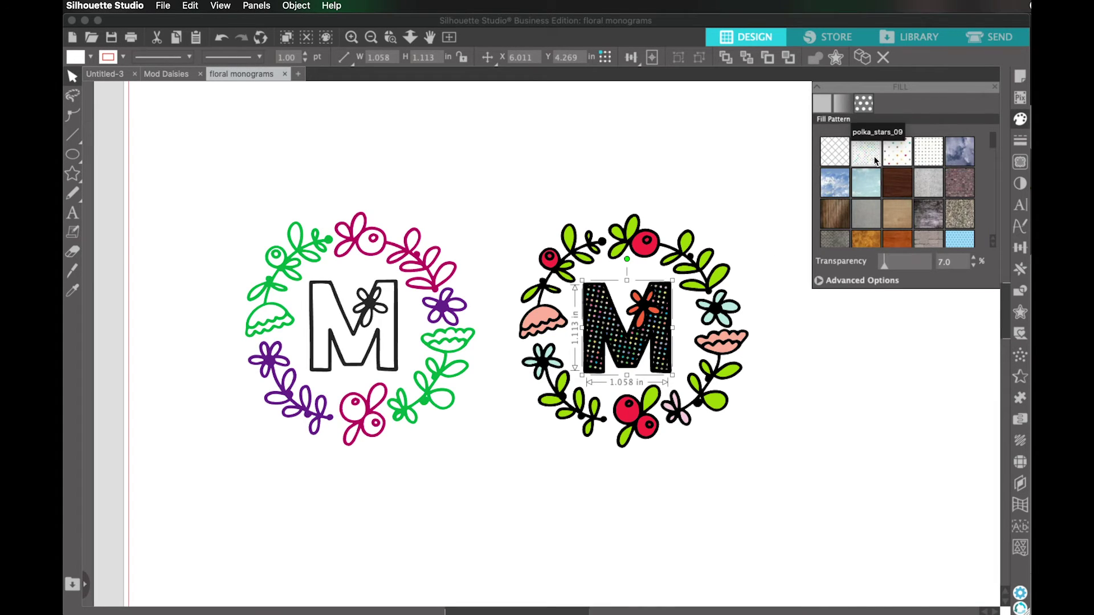
left_click(843, 183)
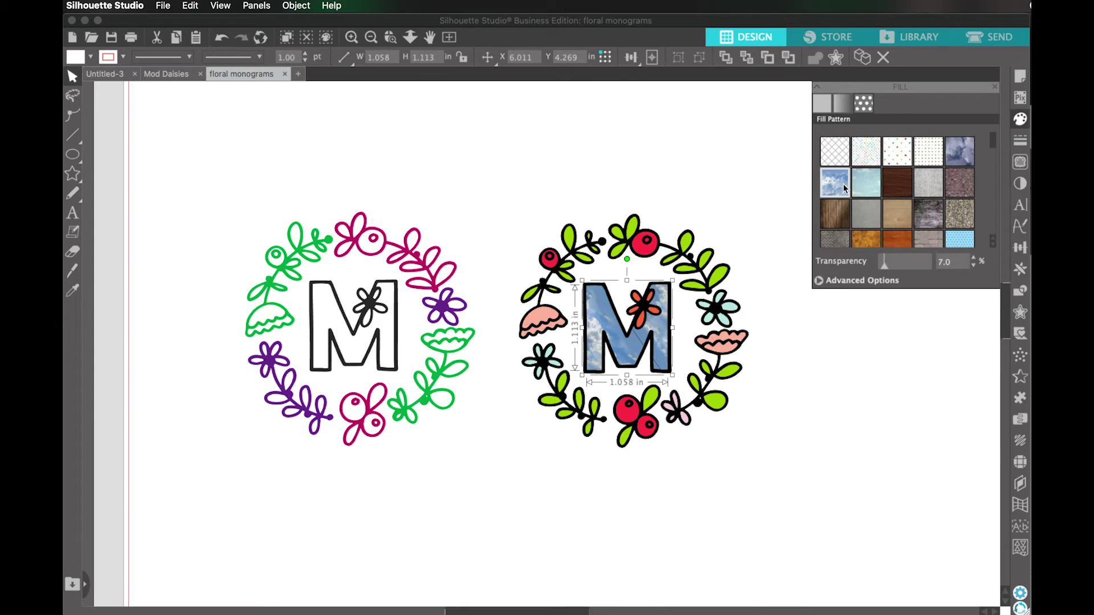
- Fill the right M with the dark green plaid from the Patterns group and adjust its advanced pattern settings
scroll(913, 195, "down", 1)
scroll(913, 195, "down", 8)
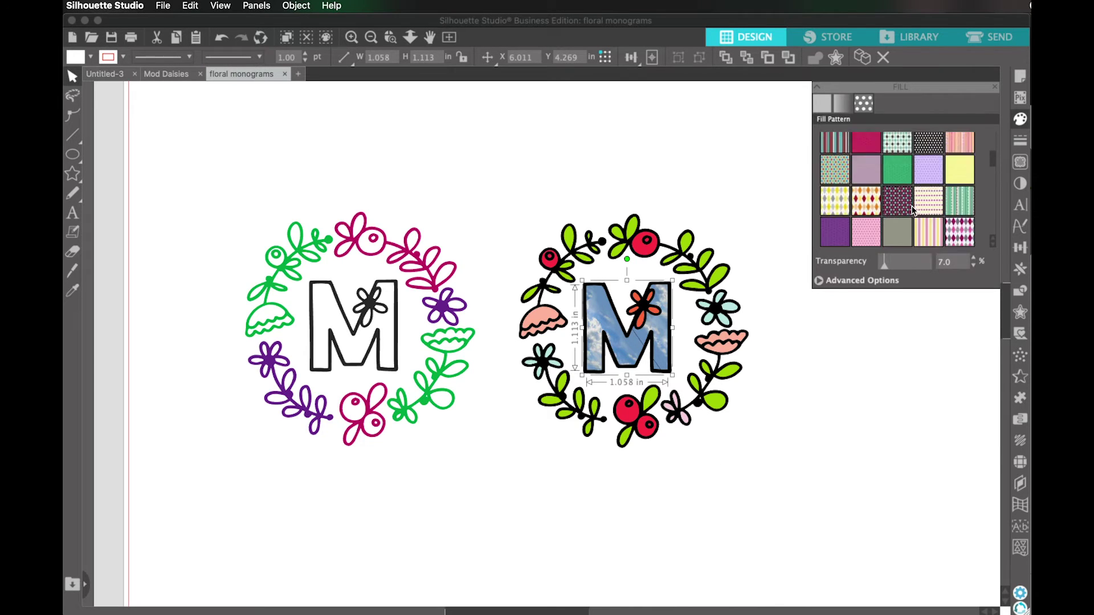
scroll(913, 210, "down", 3)
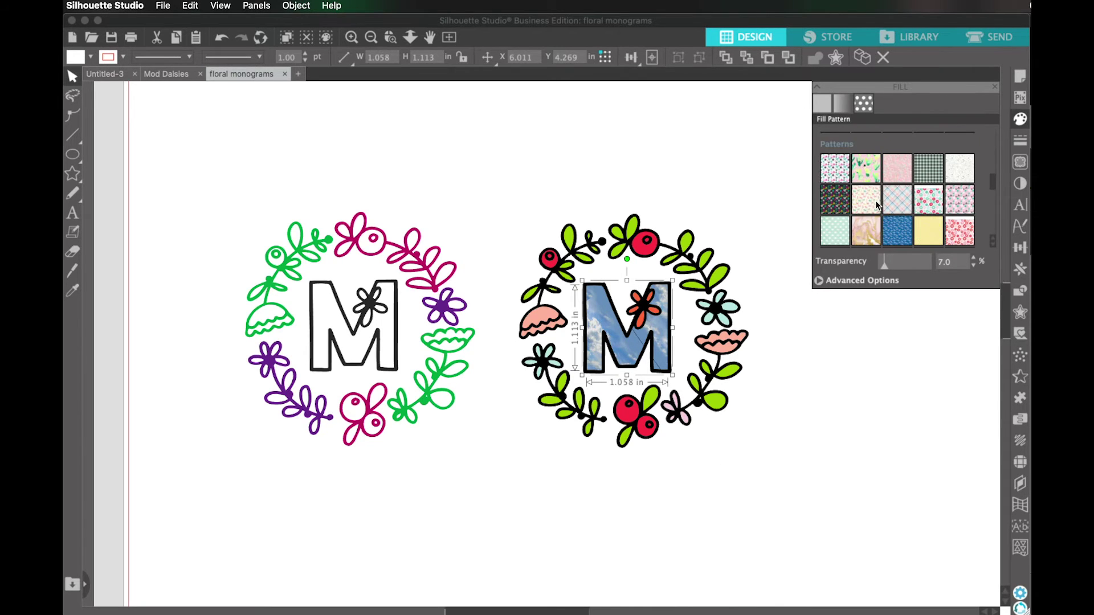
left_click(928, 169)
left_click(819, 282)
left_click_drag(899, 401, 894, 401)
left_click_drag(885, 447, 906, 450)
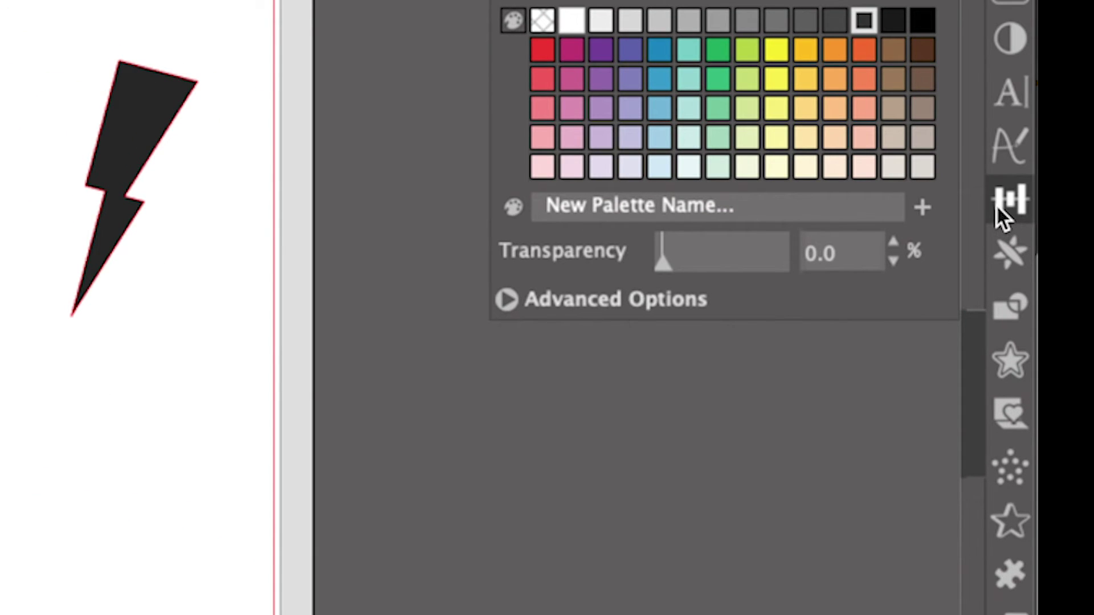
- Align the five lightning bolts along their top edges and space them evenly horizontally
left_click(1003, 216)
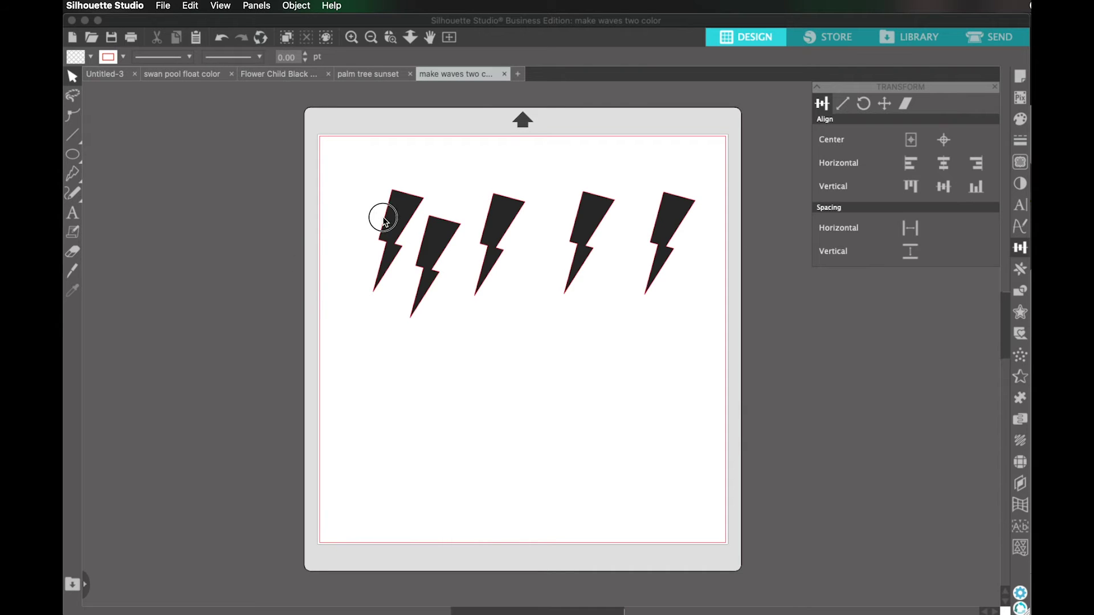
left_click_drag(378, 215, 714, 335)
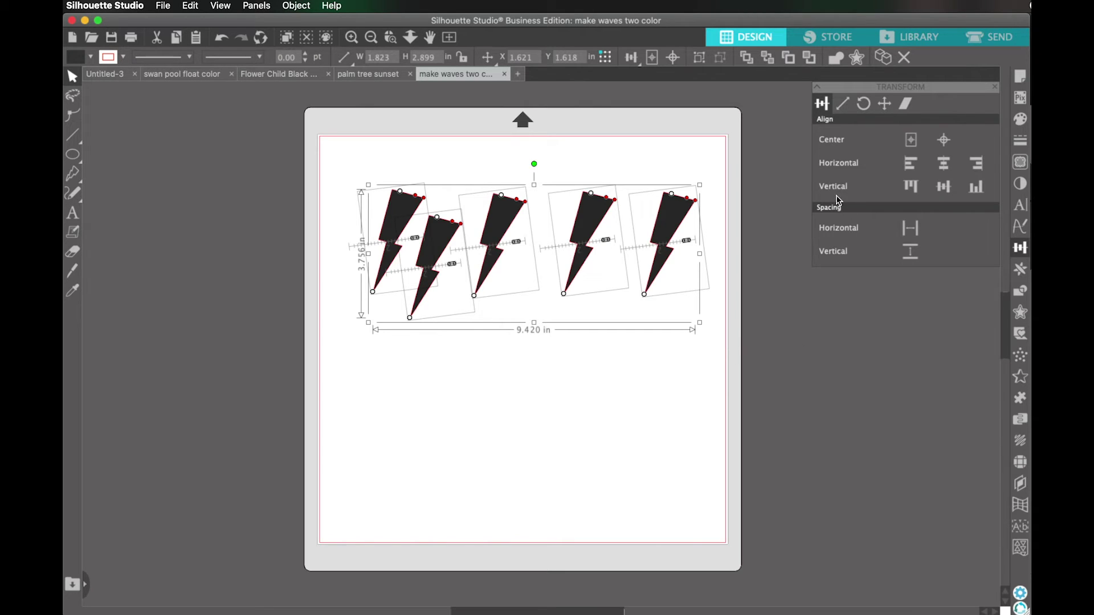
left_click(910, 188)
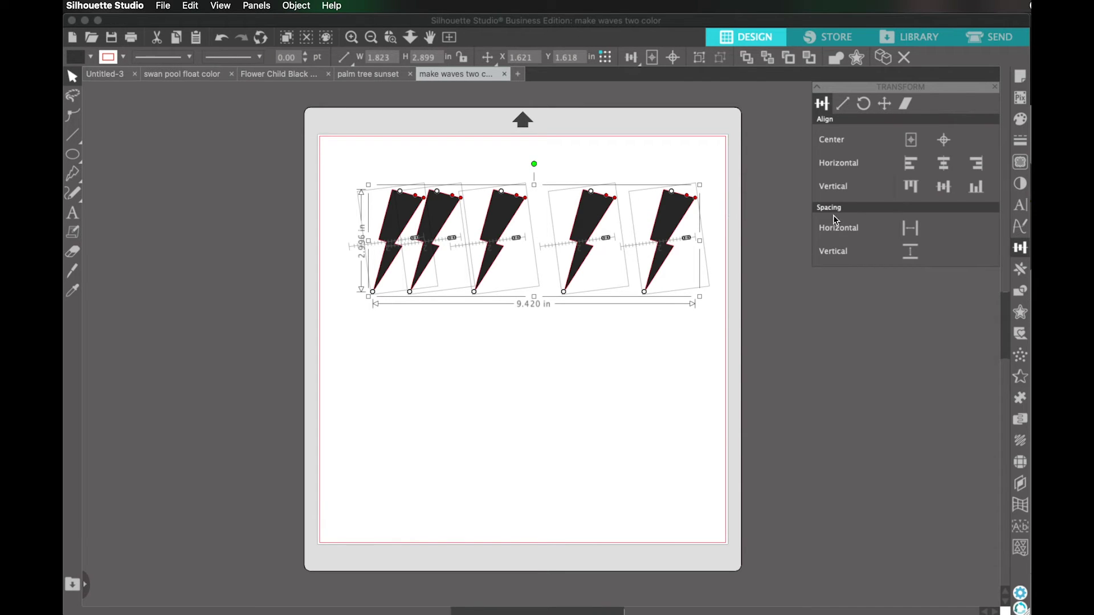
left_click(912, 229)
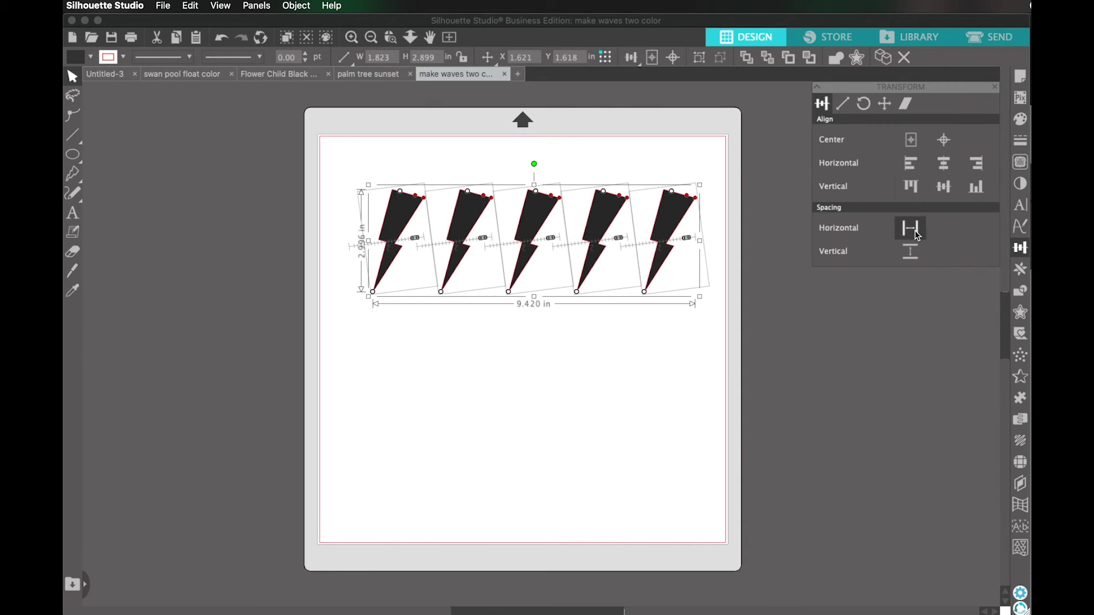
left_click(631, 405)
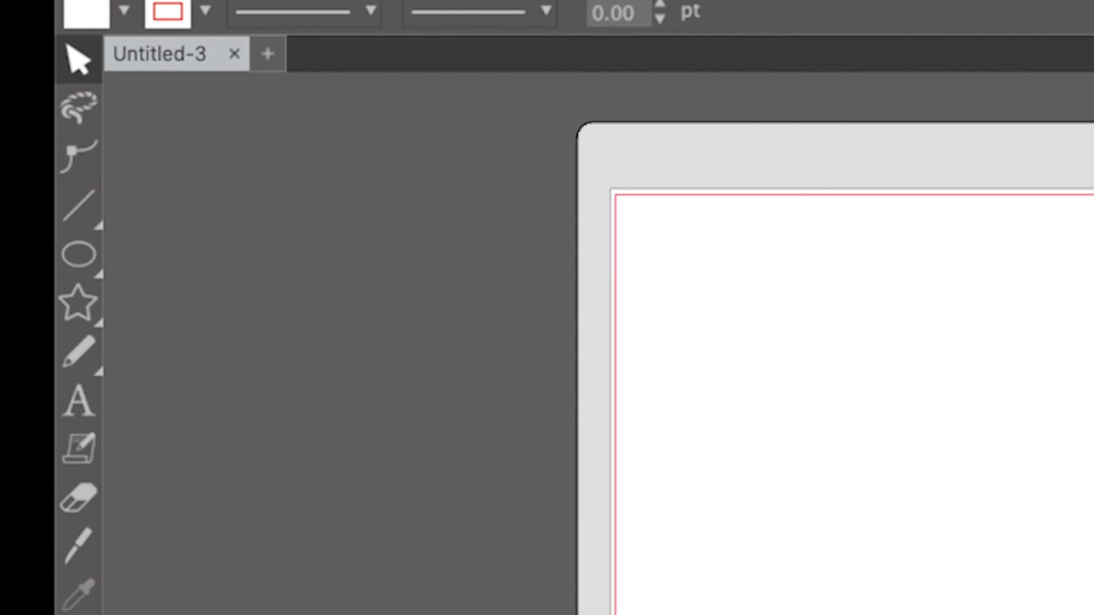
left_click(73, 251)
left_click(90, 100)
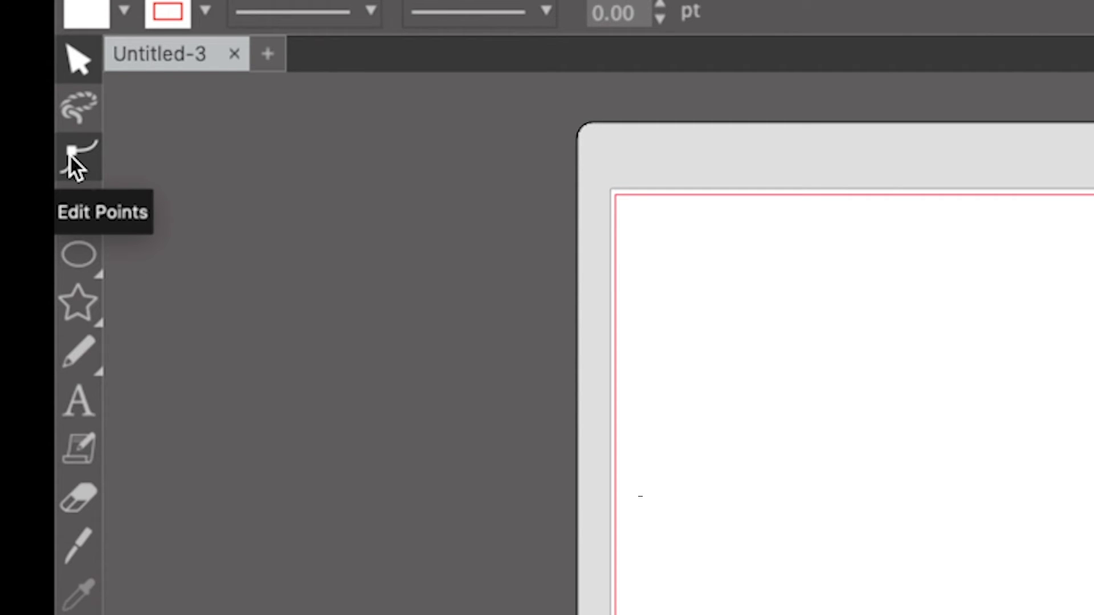
- Draw a straight horizontal line about 7.7 in long across the upper part of the page
mouse_move(97, 215)
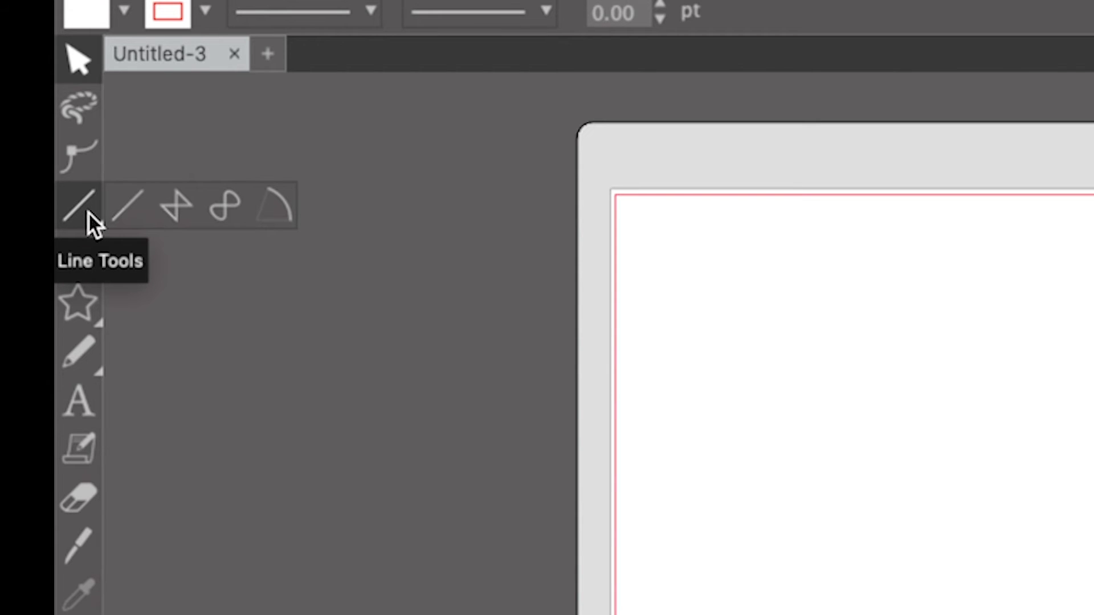
left_click(126, 210)
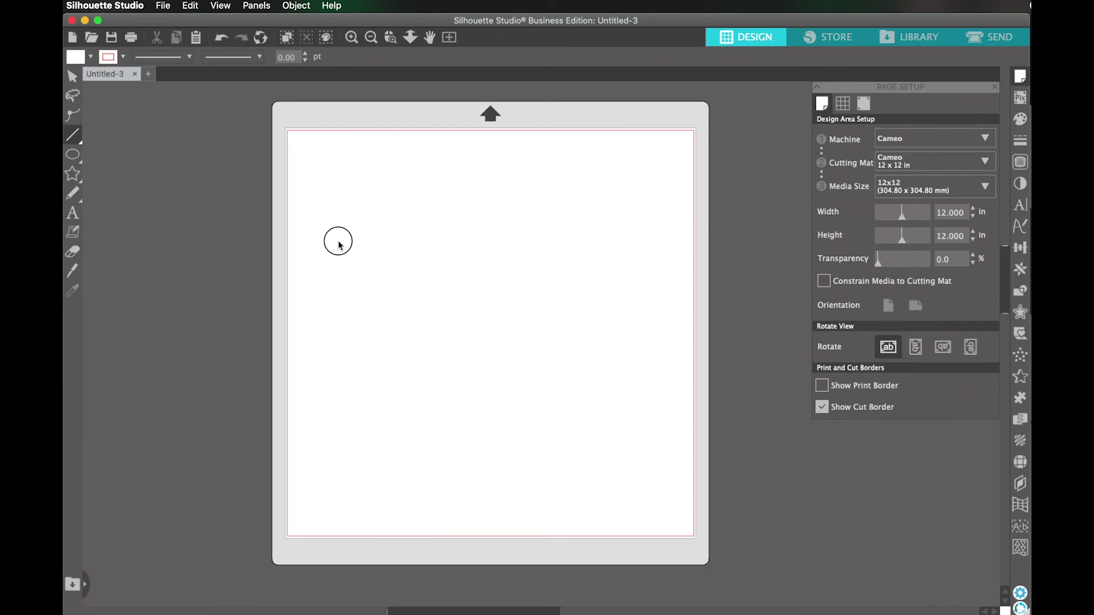
mouse_move(339, 241)
left_mouse_down()
mouse_move(439, 162)
mouse_move(561, 433)
mouse_move(586, 215)
mouse_move(549, 156)
mouse_move(583, 169)
mouse_move(655, 349)
mouse_move(670, 303)
mouse_move(664, 237)
mouse_move(570, 244)
mouse_move(579, 415)
mouse_move(579, 244)
mouse_move(596, 239)
mouse_move(549, 234)
mouse_move(625, 234)
mouse_move(613, 412)
mouse_move(631, 433)
mouse_move(607, 412)
mouse_move(345, 430)
mouse_move(501, 404)
left_mouse_up()
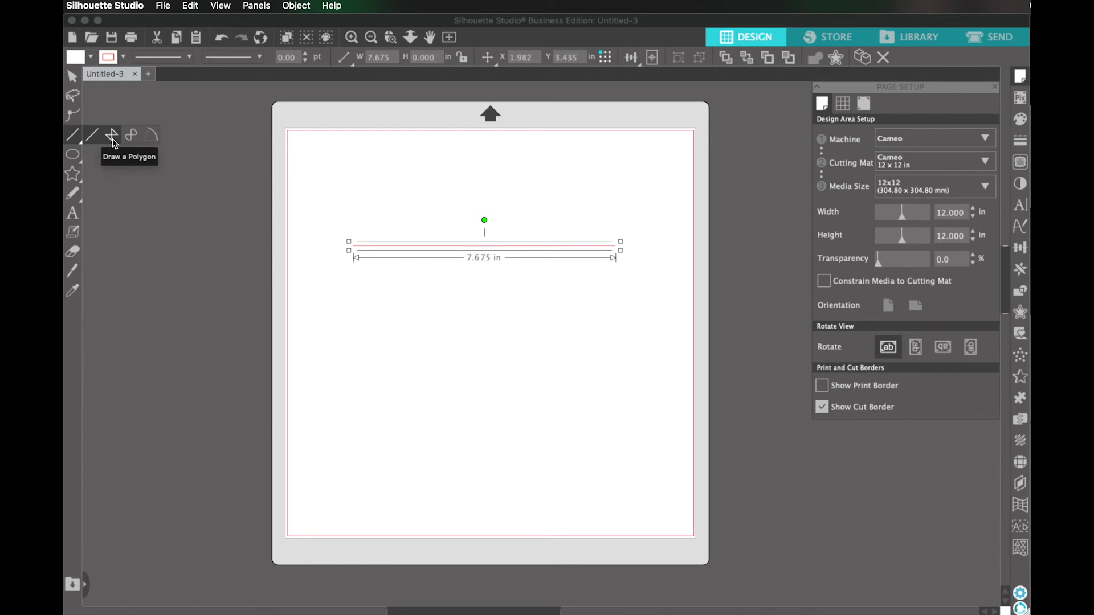
- Draw a closed irregular nine-point polygon about 3.2 by 3.9 in below the horizontal line with the Polygon tool
left_click(112, 139)
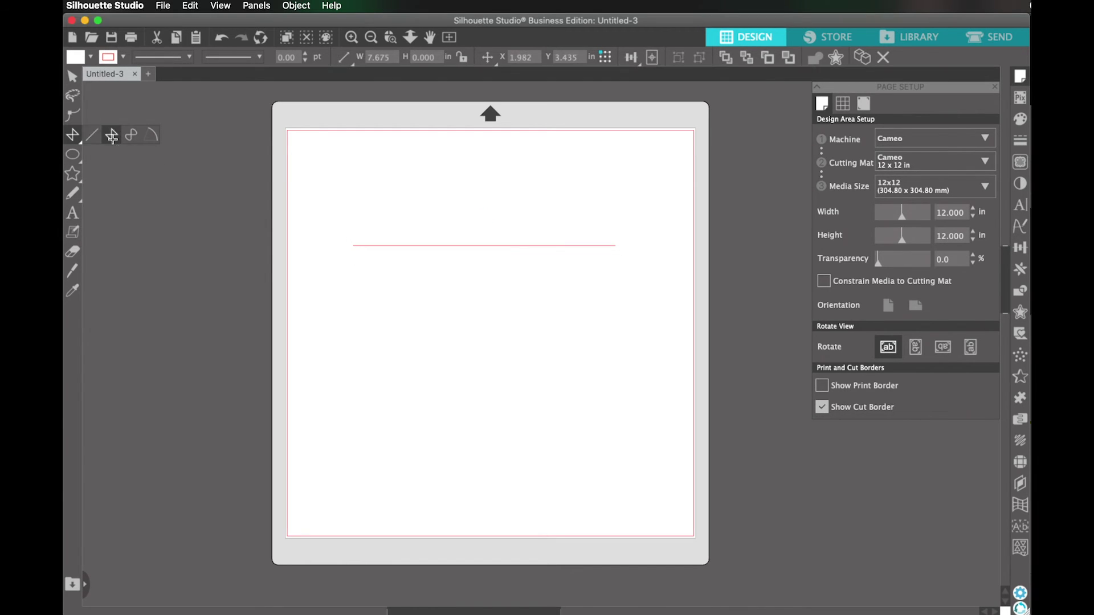
left_click(382, 336)
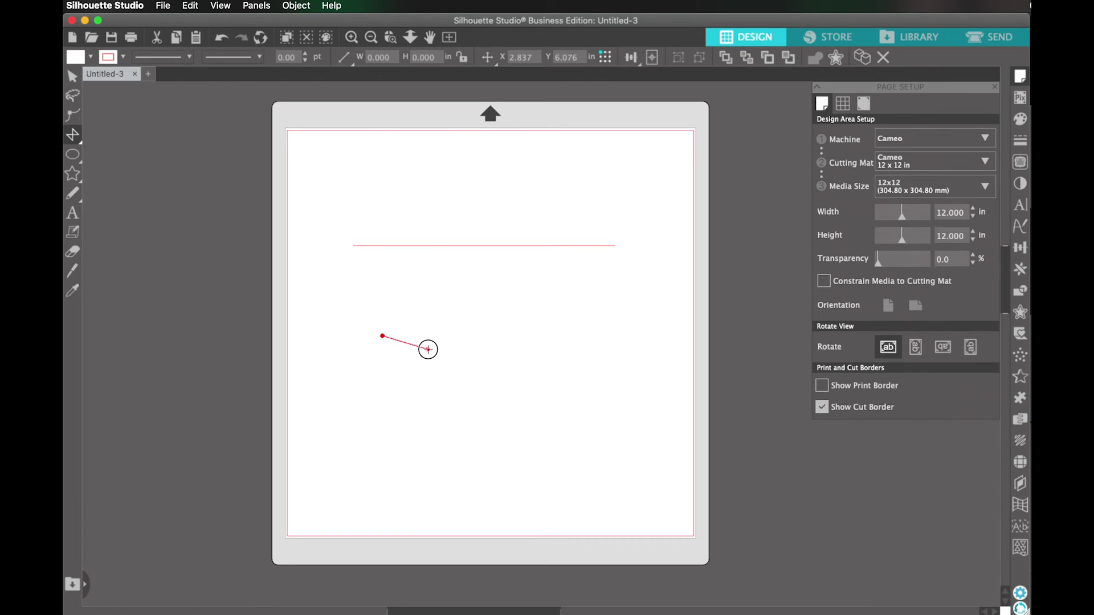
left_click(428, 350)
left_click(451, 402)
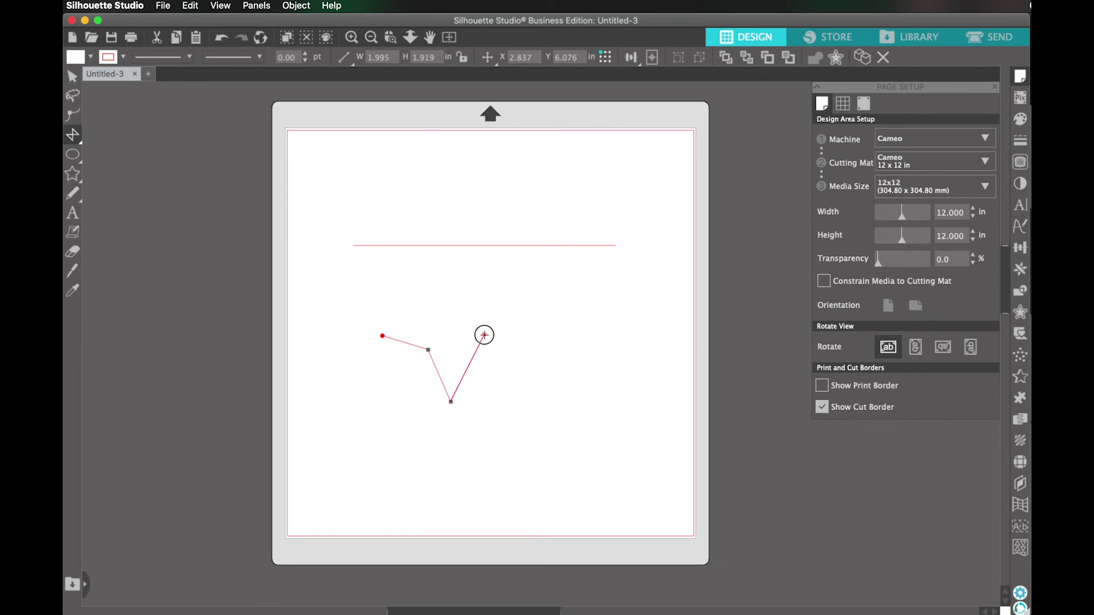
left_click(484, 334)
left_click(449, 340)
left_click(494, 305)
double_click(453, 267)
left_click(453, 267)
left_click(415, 315)
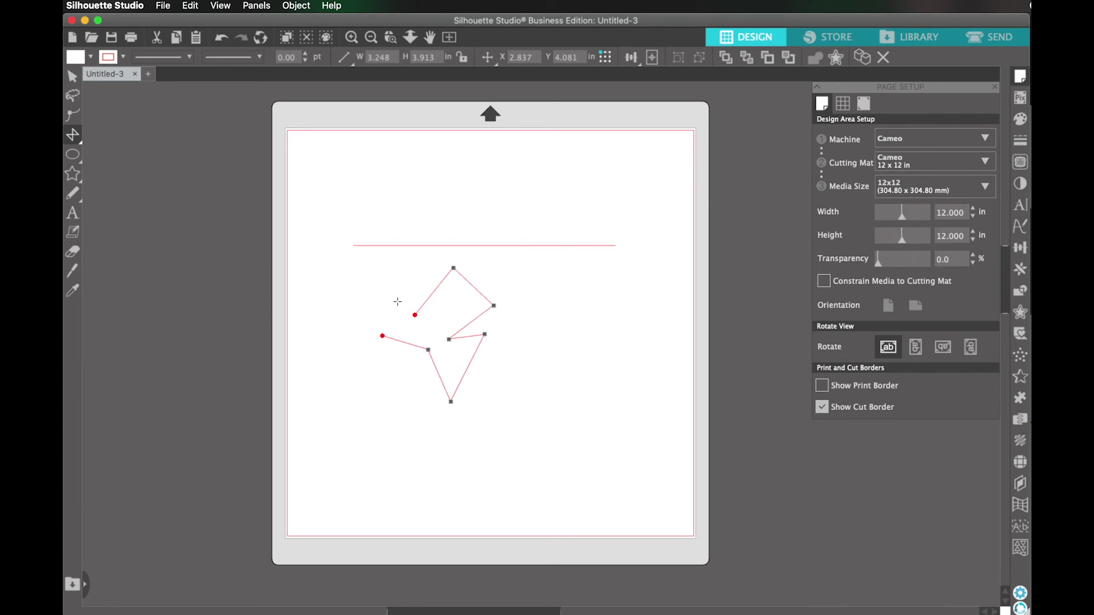
left_click(390, 292)
left_click(382, 336)
left_click(382, 337)
- Move the closed polygon about 1.3 in to the left and deselect it
key("v")
left_click_drag(476, 349, 431, 352)
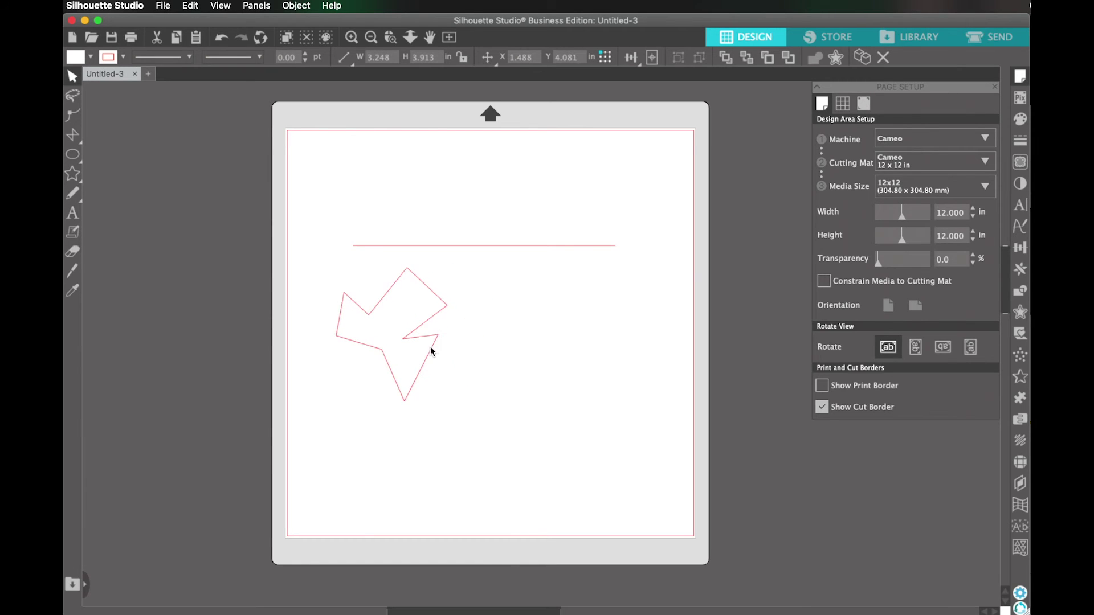
key("Escape")
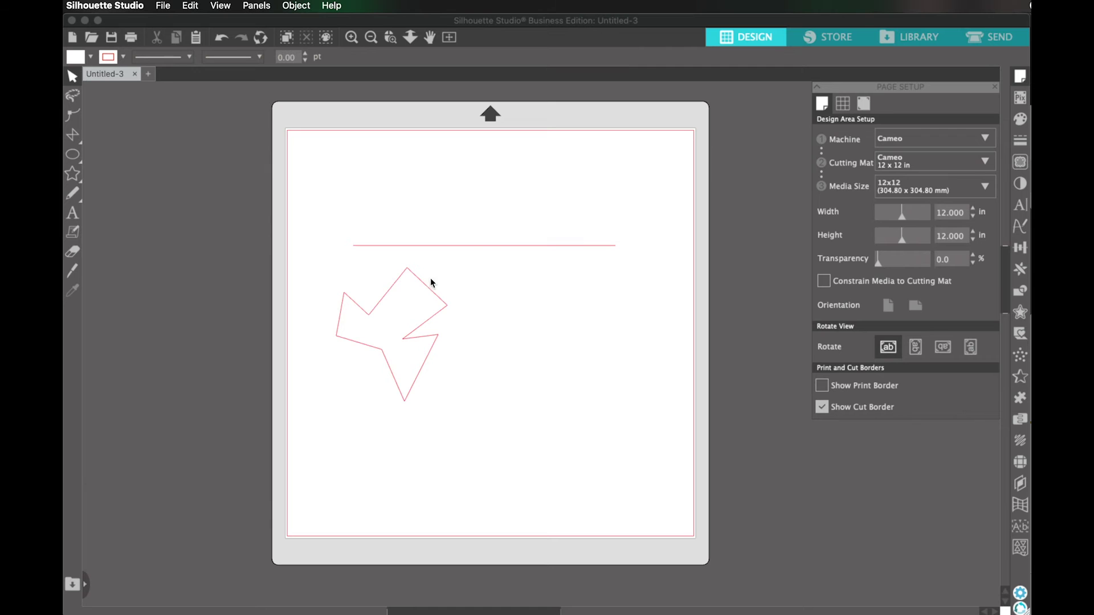
- Draw an open seven-point zigzag path to the right of the polygon and shift it slightly up and left
left_click(73, 137)
left_click(477, 285)
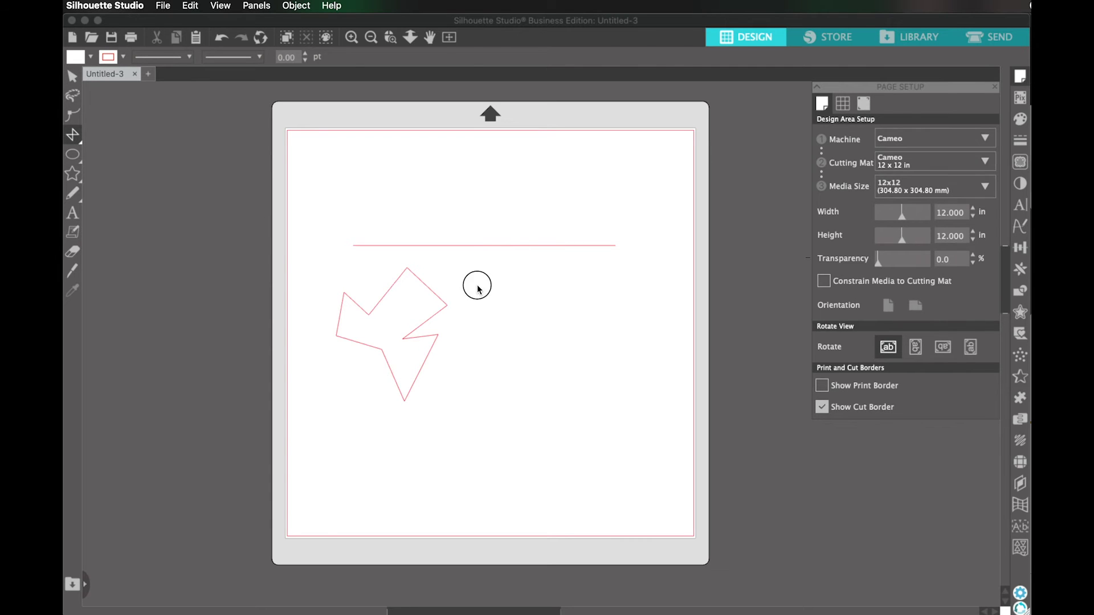
left_click(511, 287)
left_click(575, 293)
left_click(563, 323)
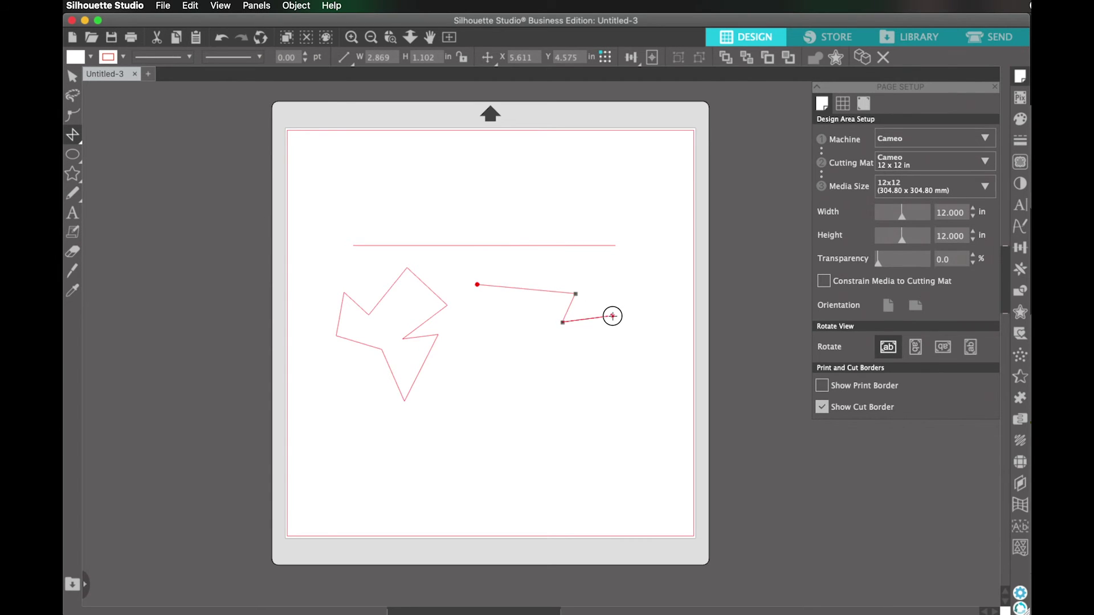
left_click(613, 315)
left_click(671, 350)
left_click(658, 292)
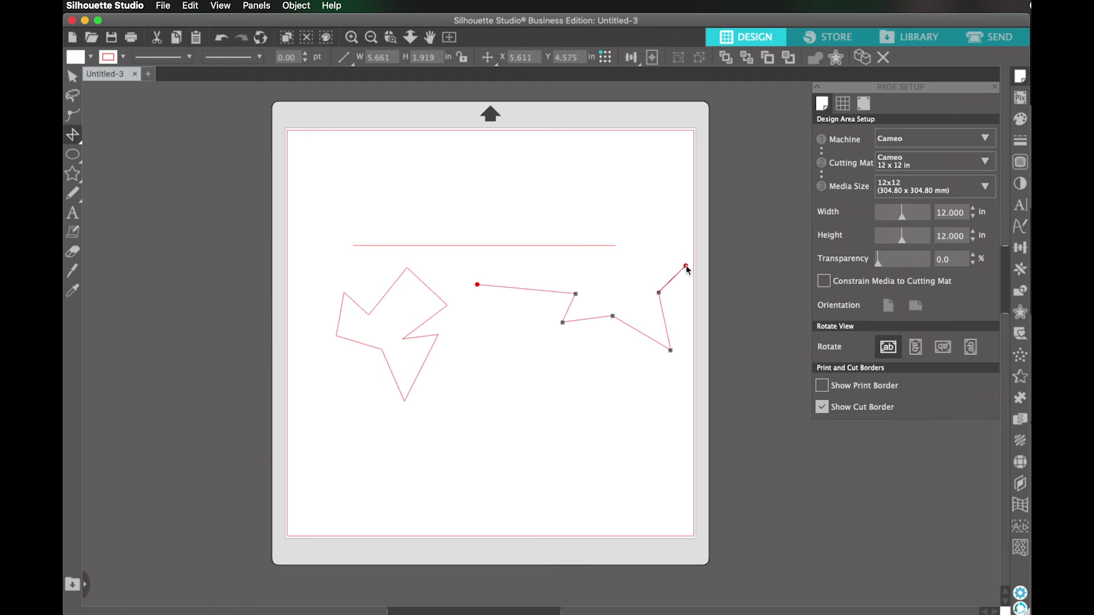
left_click(686, 266)
key("Escape")
left_click(452, 351)
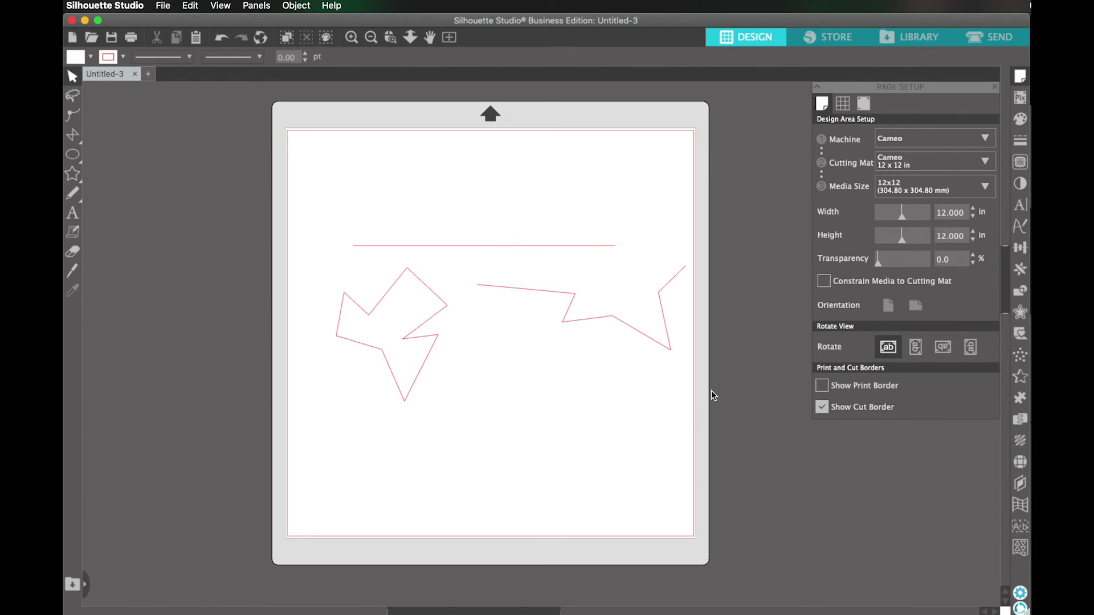
left_click_drag(615, 327, 602, 322)
left_click(609, 371)
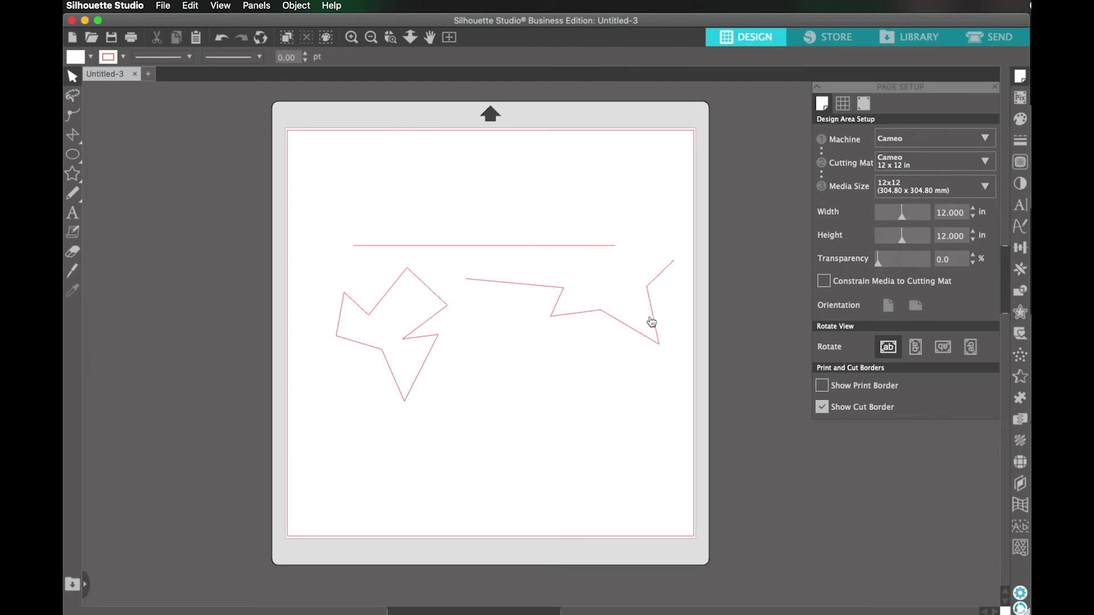
- Draw a closed seven-point curved shape about 3.2 by 3.5 in between the polygon and the zigzag path
left_click(73, 135)
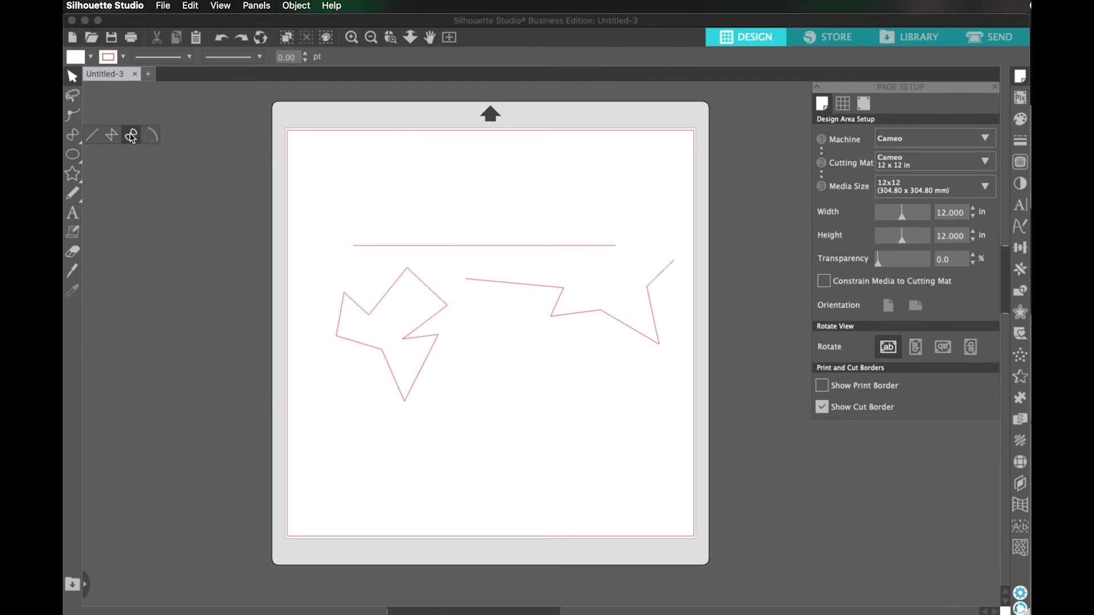
left_click(131, 136)
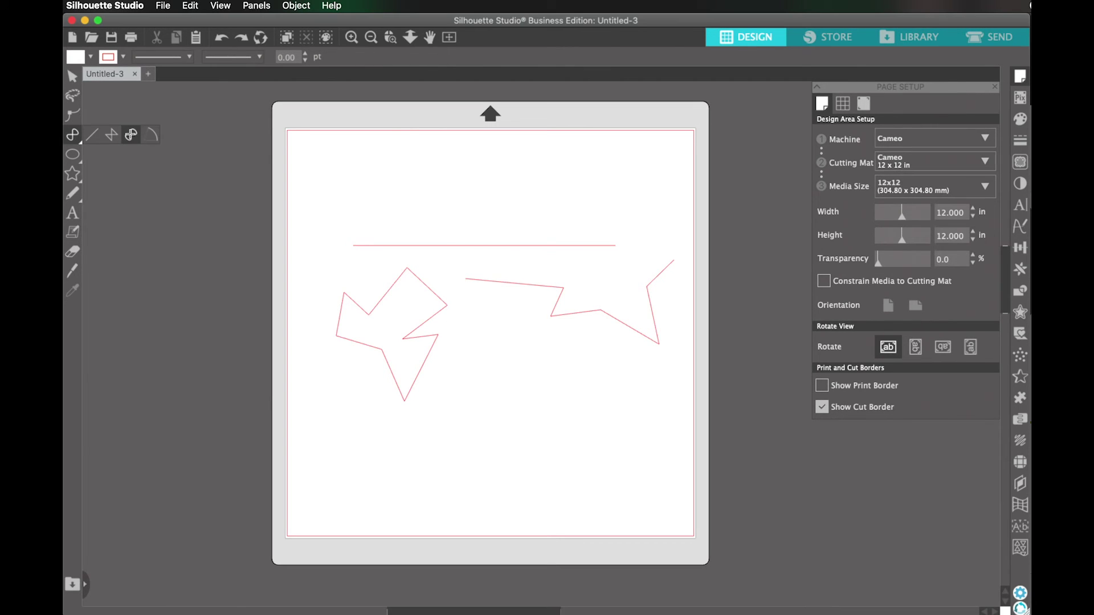
left_click(470, 372)
left_click(545, 422)
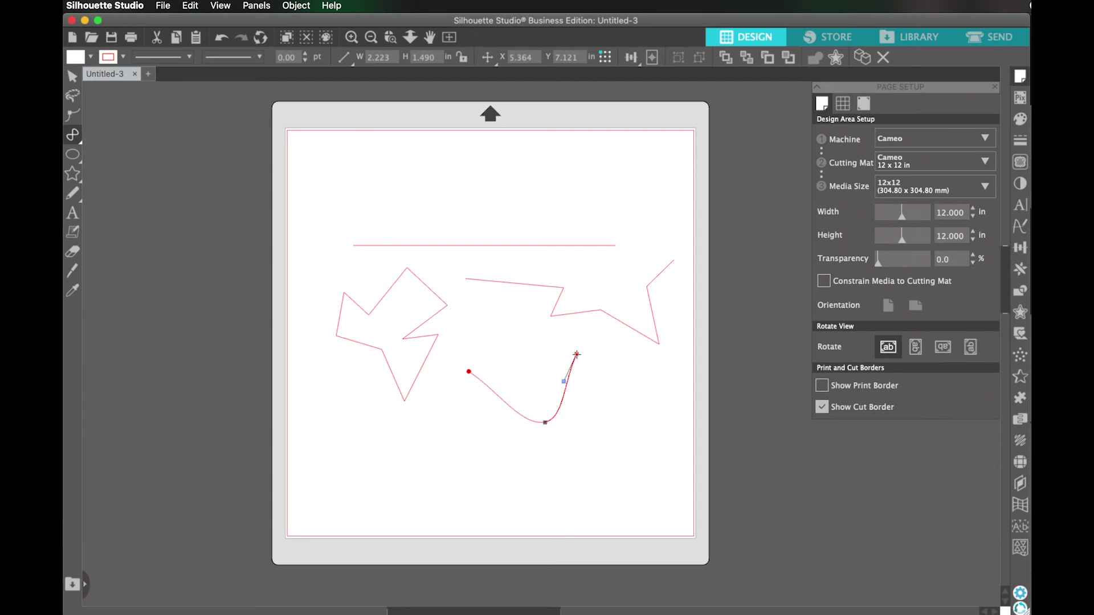
left_click(576, 354)
left_click(539, 366)
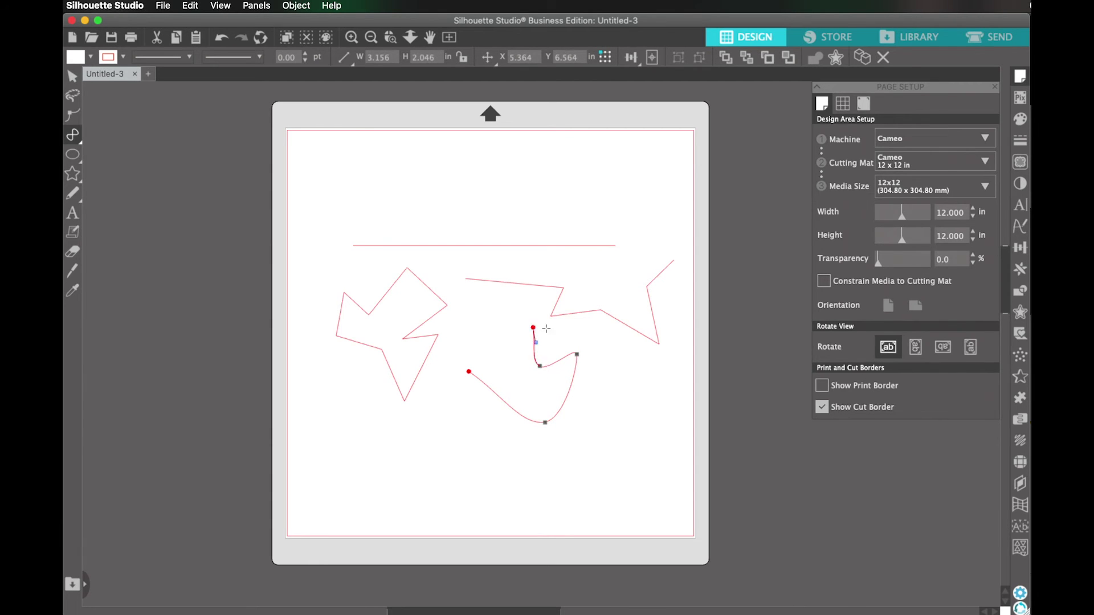
left_click(547, 329)
left_click(500, 302)
left_click(509, 368)
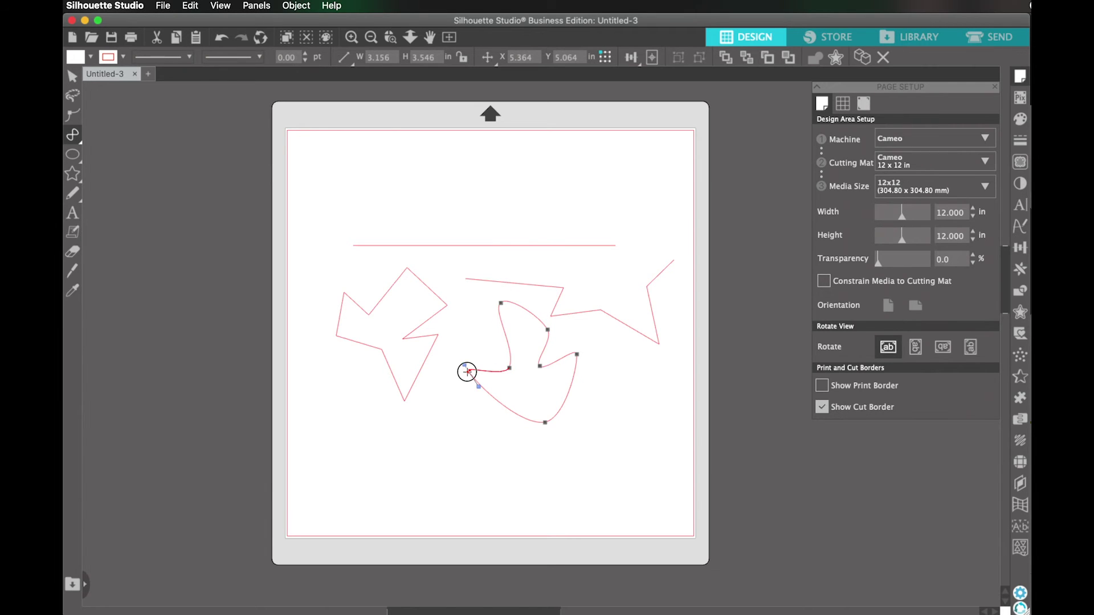
left_click(467, 372)
key("v")
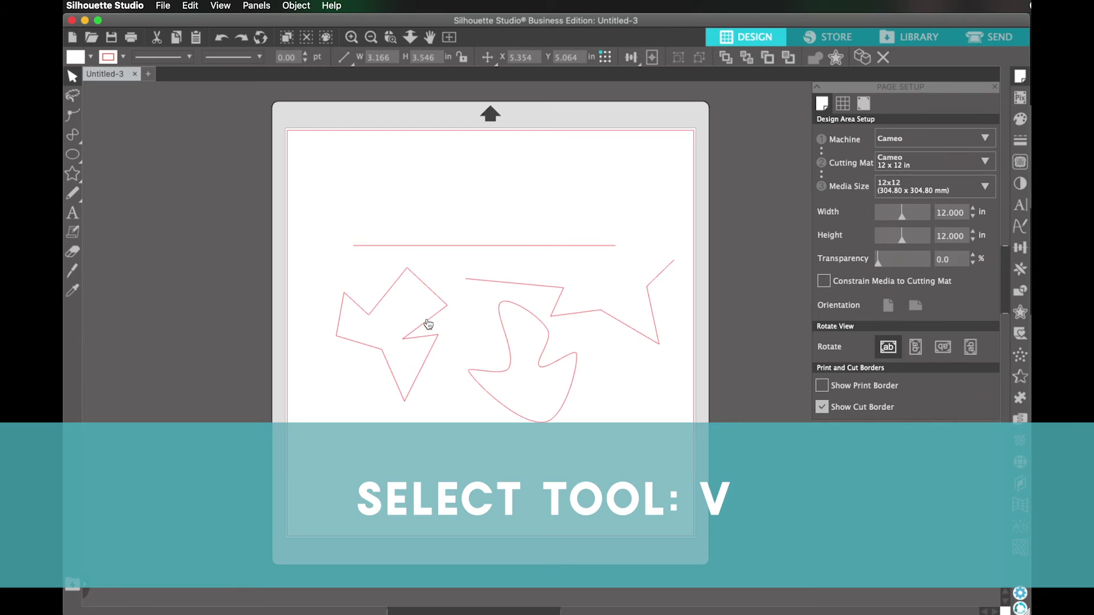
- Shift the polygon, the curved shape and the zigzag path slightly to the left
left_click_drag(429, 324, 415, 326)
left_click_drag(509, 351, 481, 355)
left_click(557, 337)
left_click_drag(557, 313, 548, 316)
left_click(657, 283)
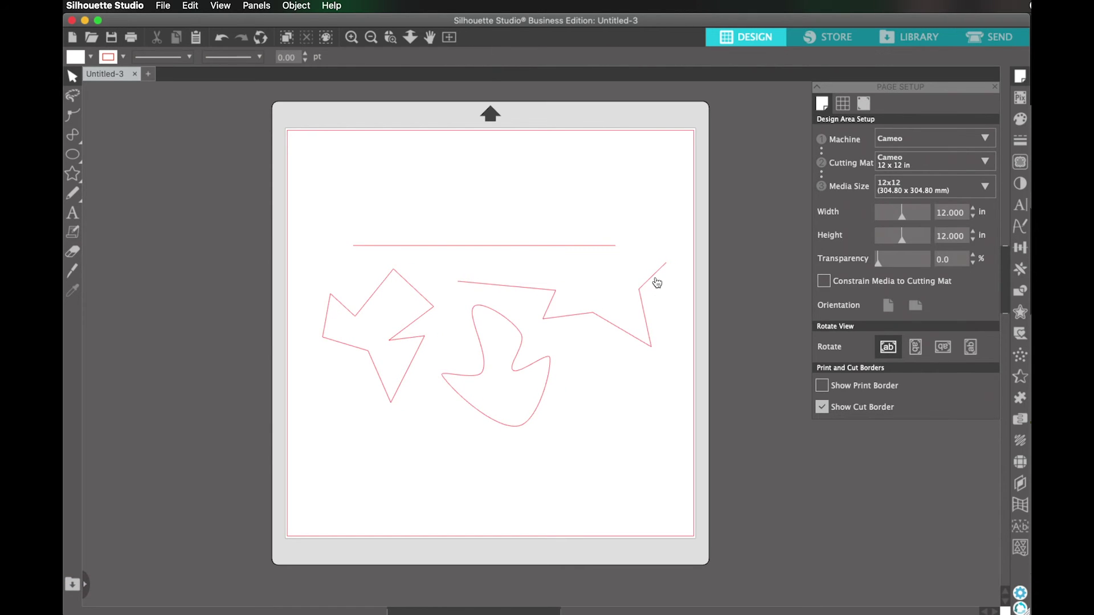
- Rotate the zigzag path clockwise by roughly 25 degrees and move the curved shape slightly further left
left_click(639, 289)
left_click_drag(562, 236, 590, 240)
left_click_drag(481, 217, 496, 251)
left_click(573, 434)
left_click_drag(529, 422, 523, 419)
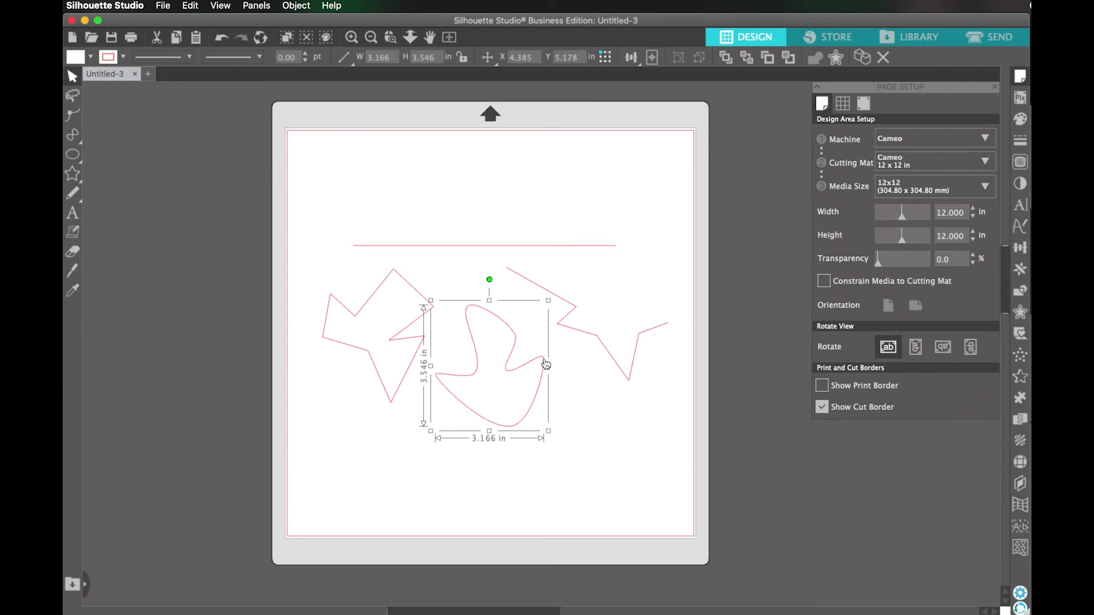
- Edit the polygon's points, moving its right inner notch up and right and the adjacent lower-right tip outward and down
left_click(425, 338)
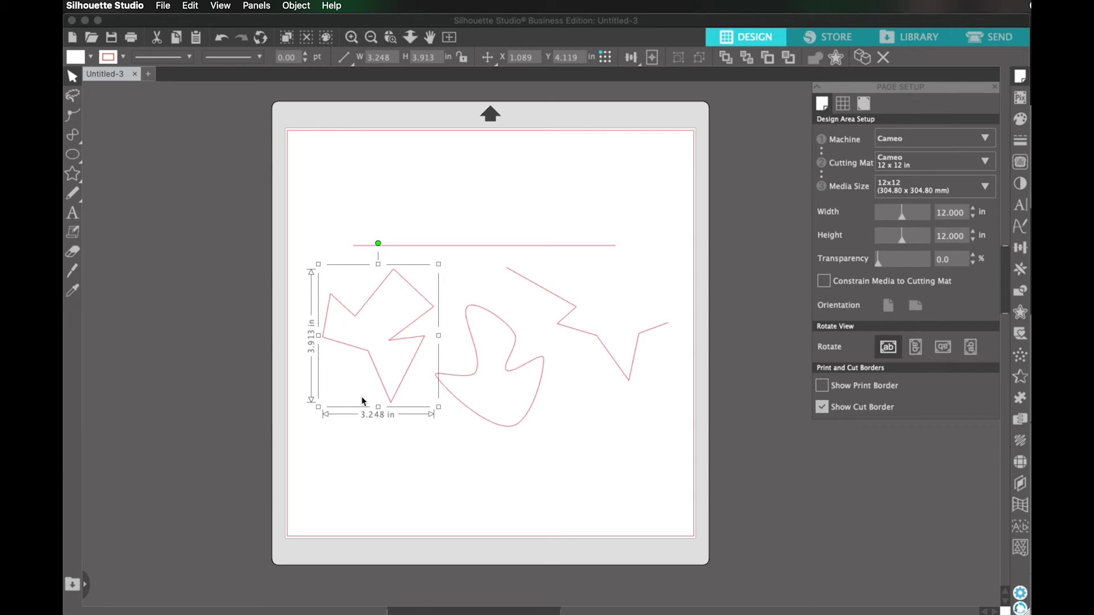
left_click(370, 358)
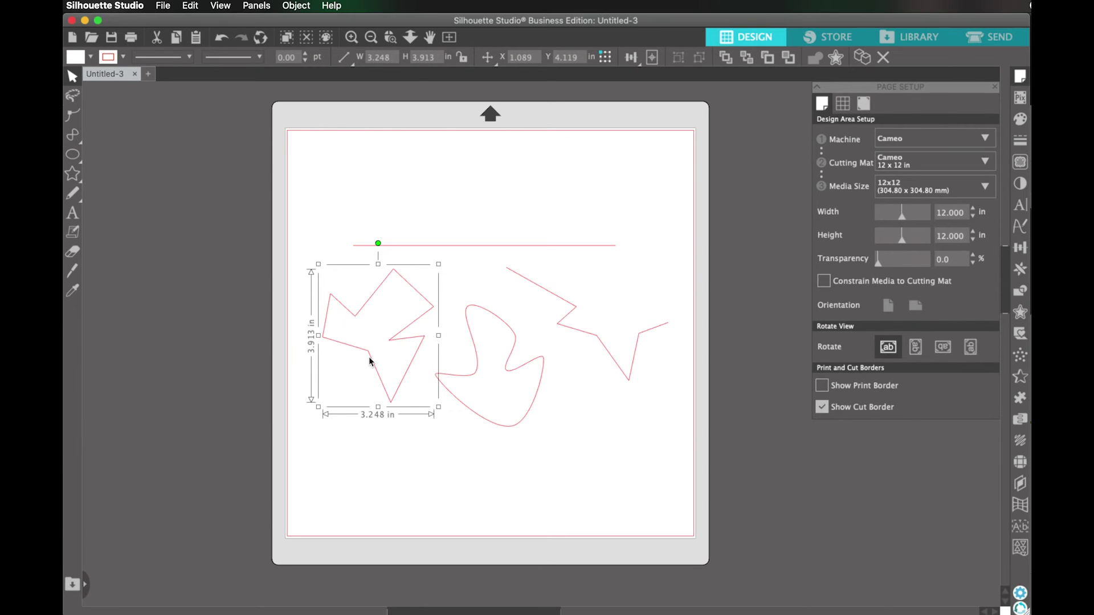
left_click(72, 116)
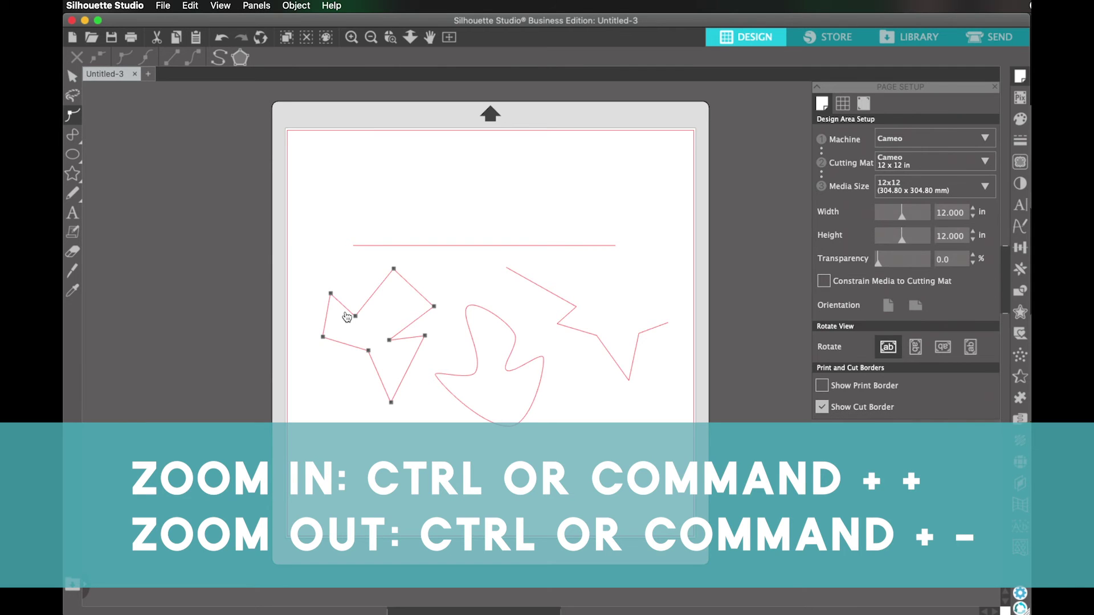
key("super+equal")
key("super+equal")
key("super+equal")
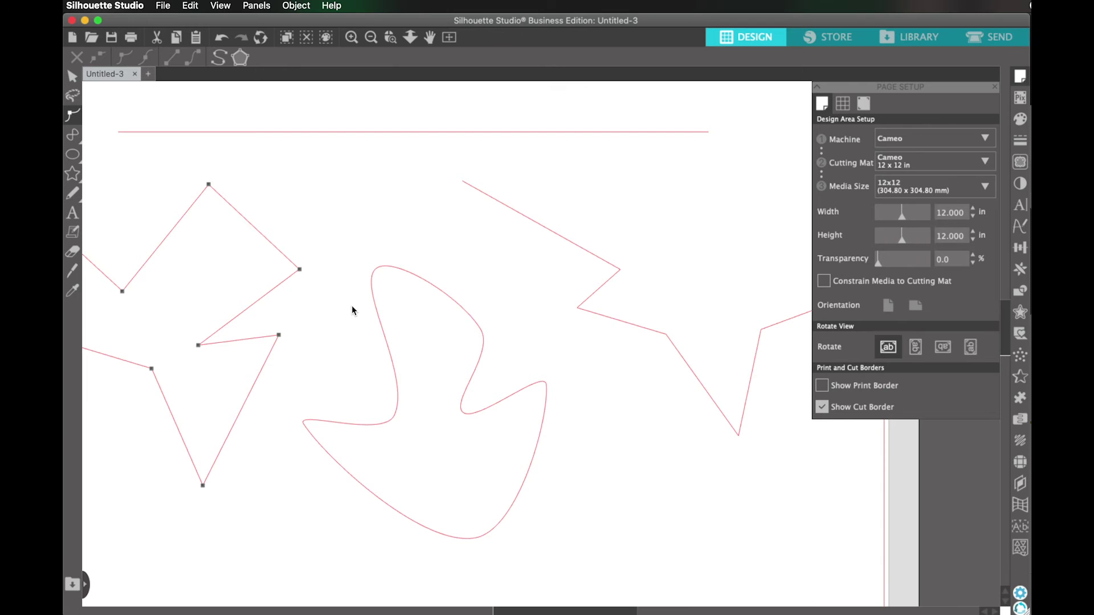
key("space")
left_click_drag(347, 307, 583, 302)
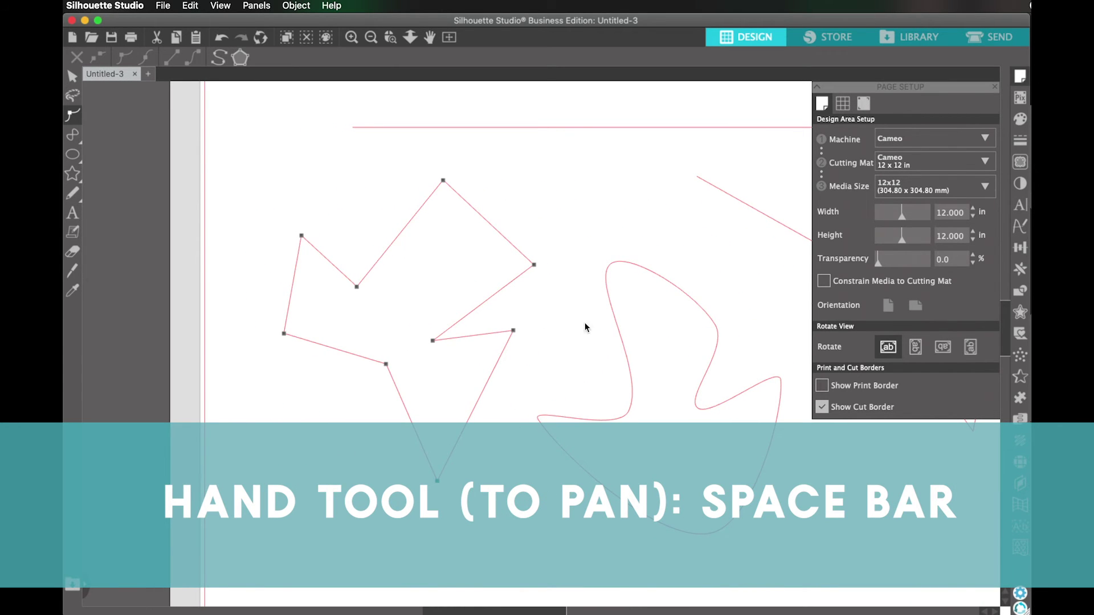
left_click(434, 342)
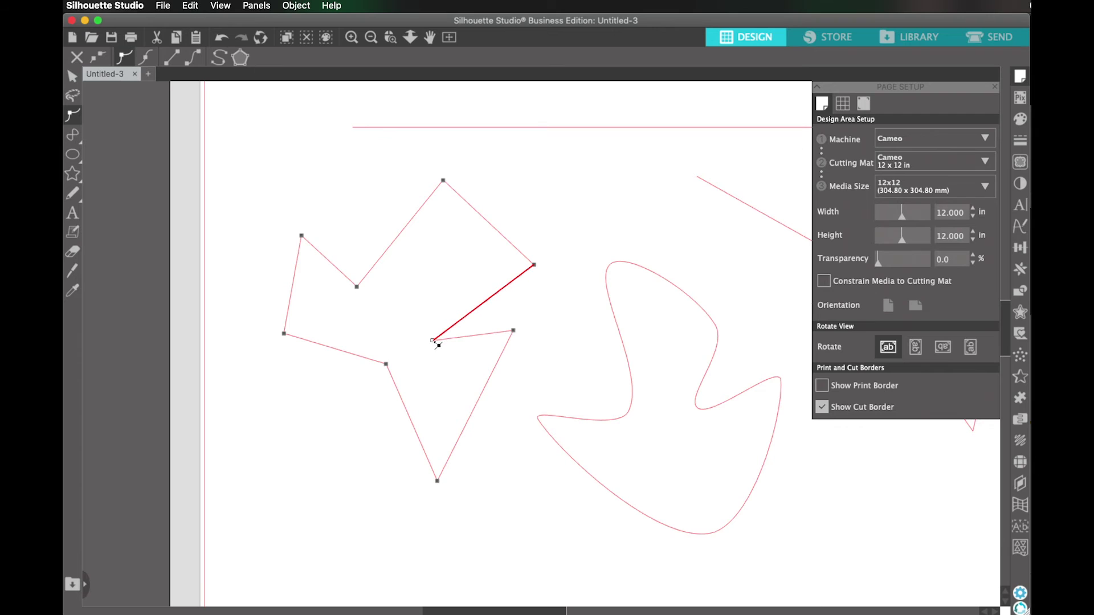
left_click_drag(433, 342, 466, 315)
left_click(522, 340)
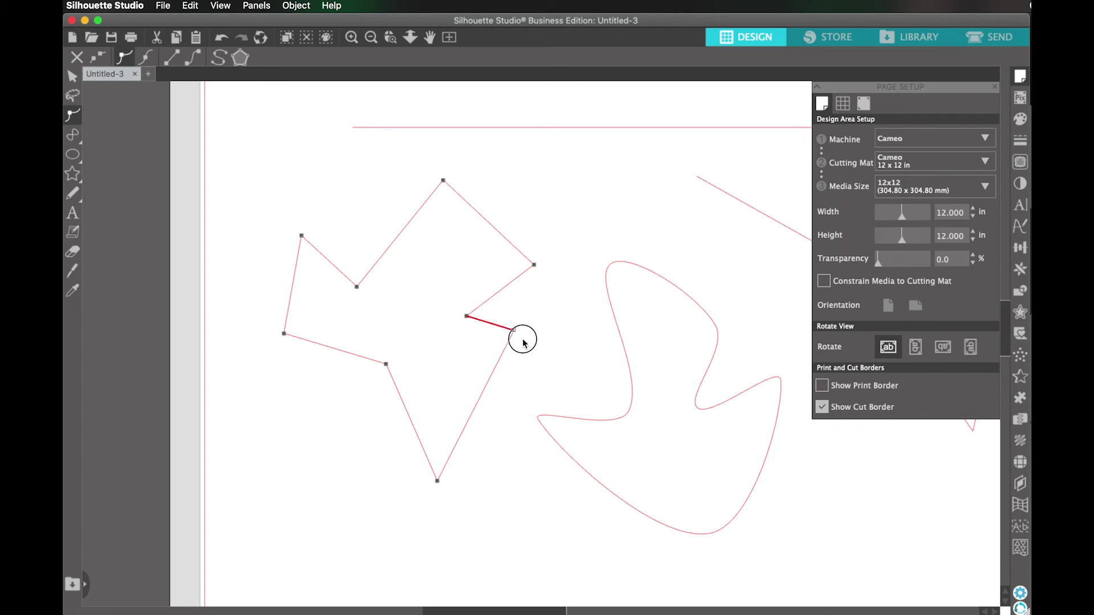
left_click_drag(524, 343, 567, 387)
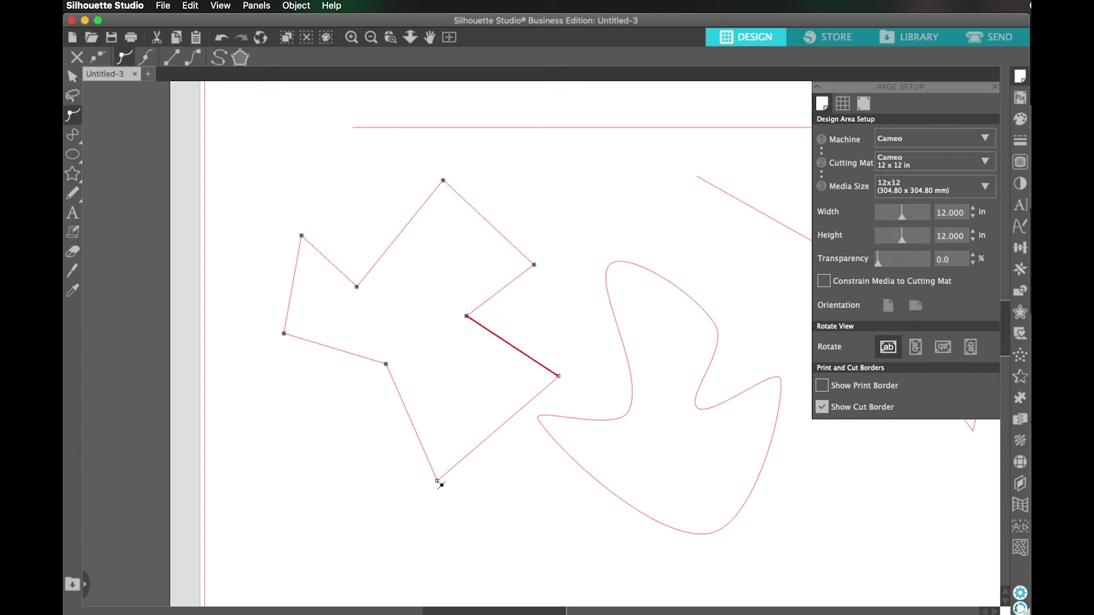
- Move the polygon's bottom tip left, its lower inner notch up and right, and its two leftmost points down
left_click_drag(441, 485, 370, 468)
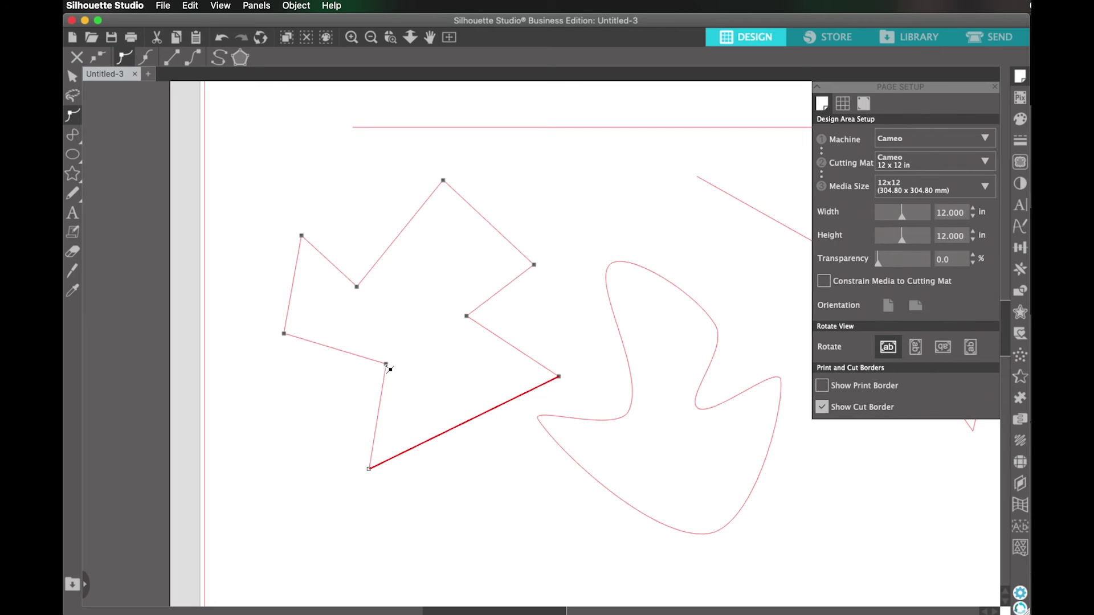
left_click_drag(389, 369, 414, 344)
left_click_drag(287, 339, 297, 389)
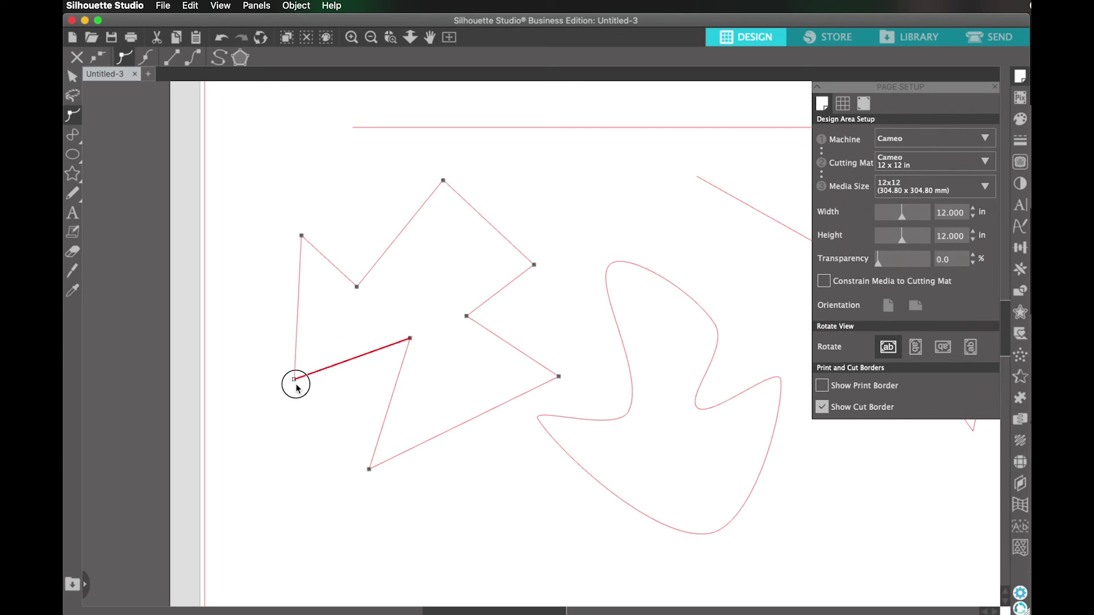
left_click_drag(301, 236, 276, 289)
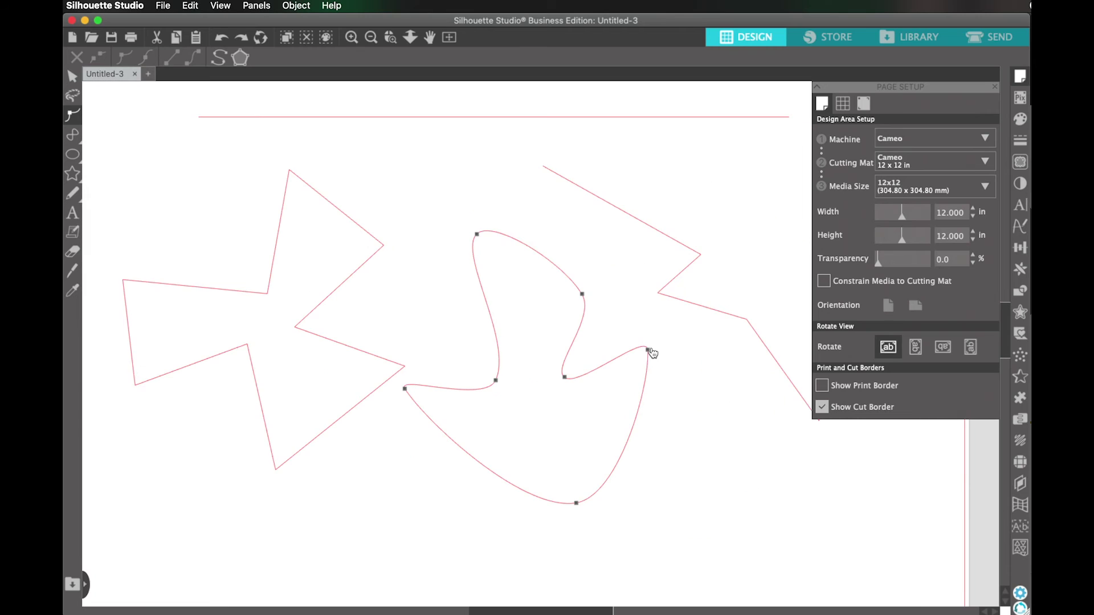
- Round out the curved shape by moving its right tip outward and lengthening the curve handles at the right tip, inner notch and top point
left_click_drag(652, 354, 624, 321)
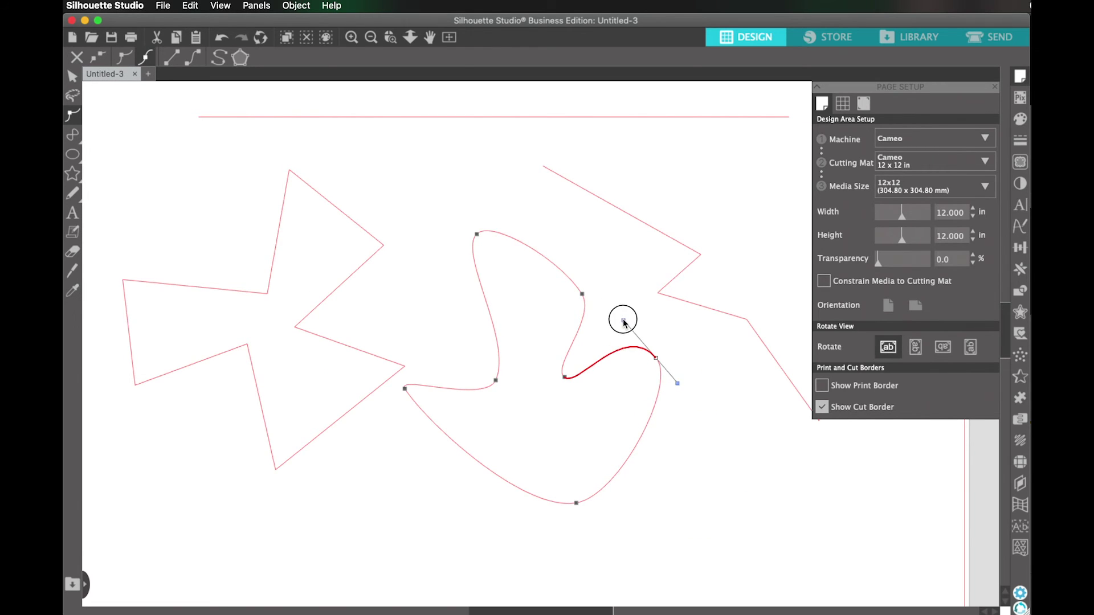
mouse_move(677, 384)
left_mouse_down()
mouse_move(694, 408)
mouse_move(705, 399)
mouse_move(689, 411)
mouse_move(686, 387)
mouse_move(721, 427)
mouse_move(686, 388)
left_mouse_up()
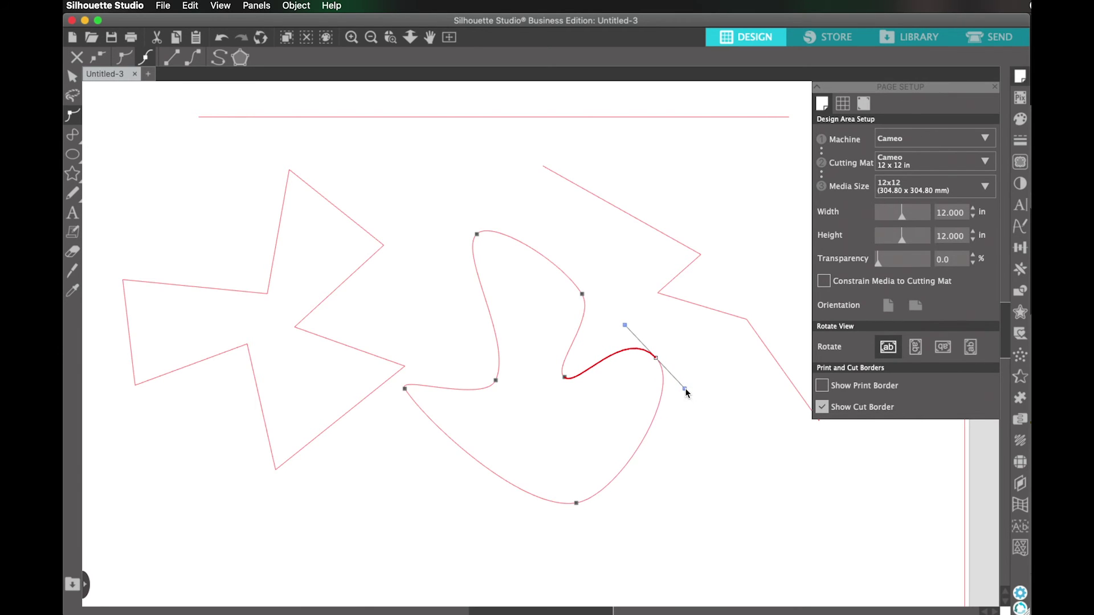
left_click(565, 378)
left_click_drag(556, 371, 529, 352)
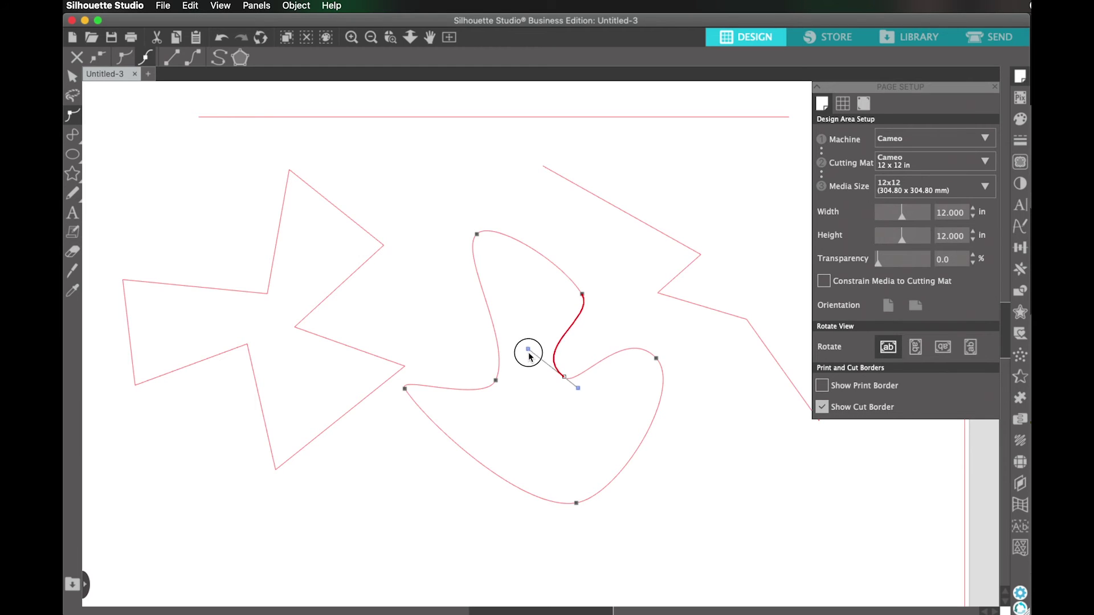
left_click_drag(578, 388, 599, 402)
left_click(477, 236)
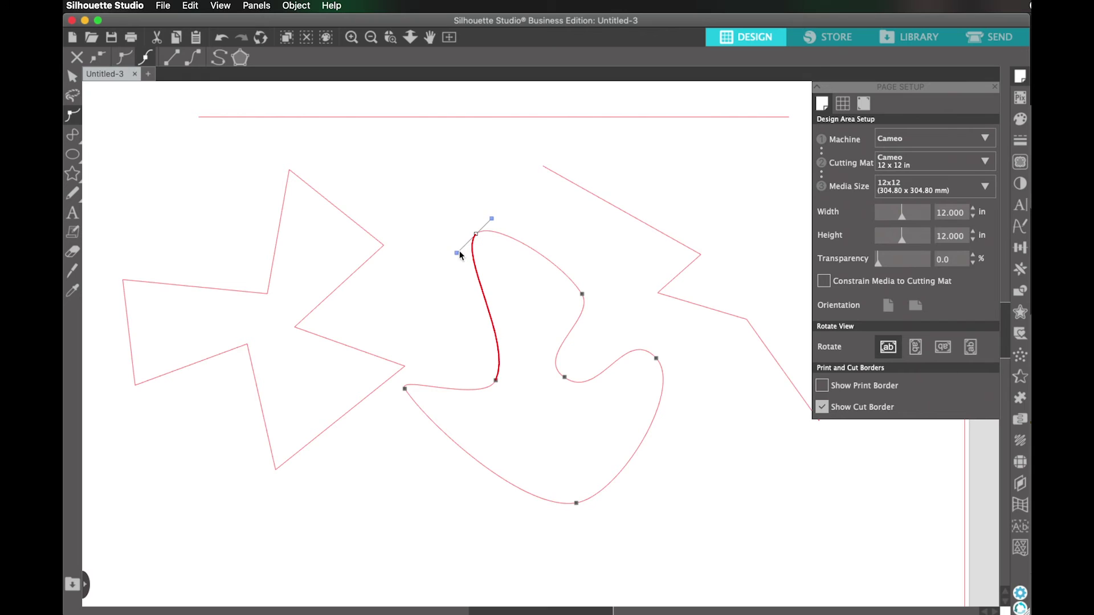
left_click_drag(457, 253, 425, 290)
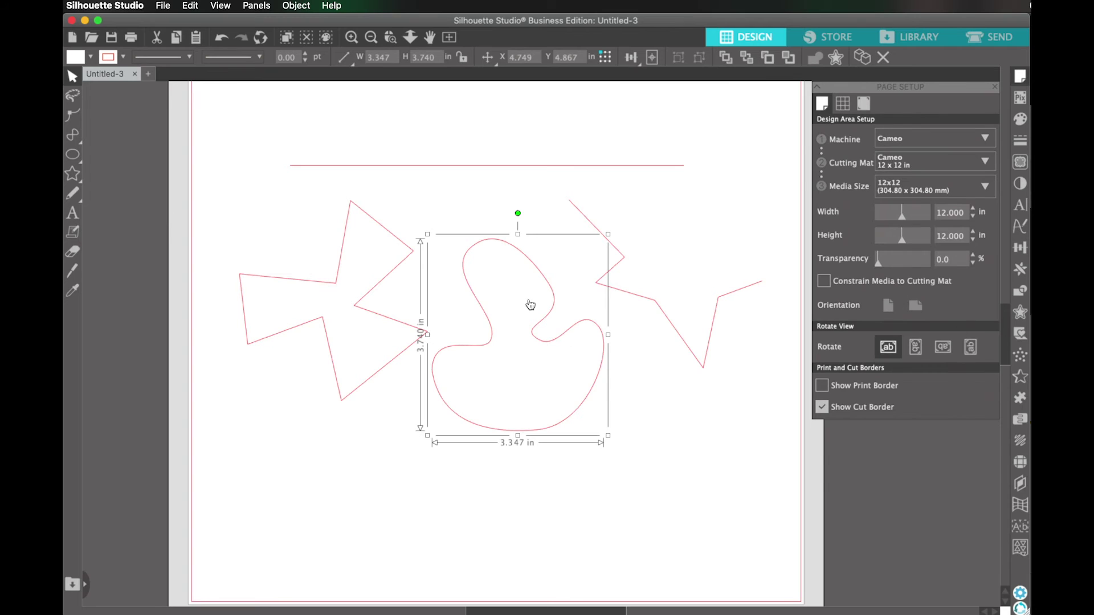
- Fill the selected curved shape with the recently used red
left_click(1020, 119)
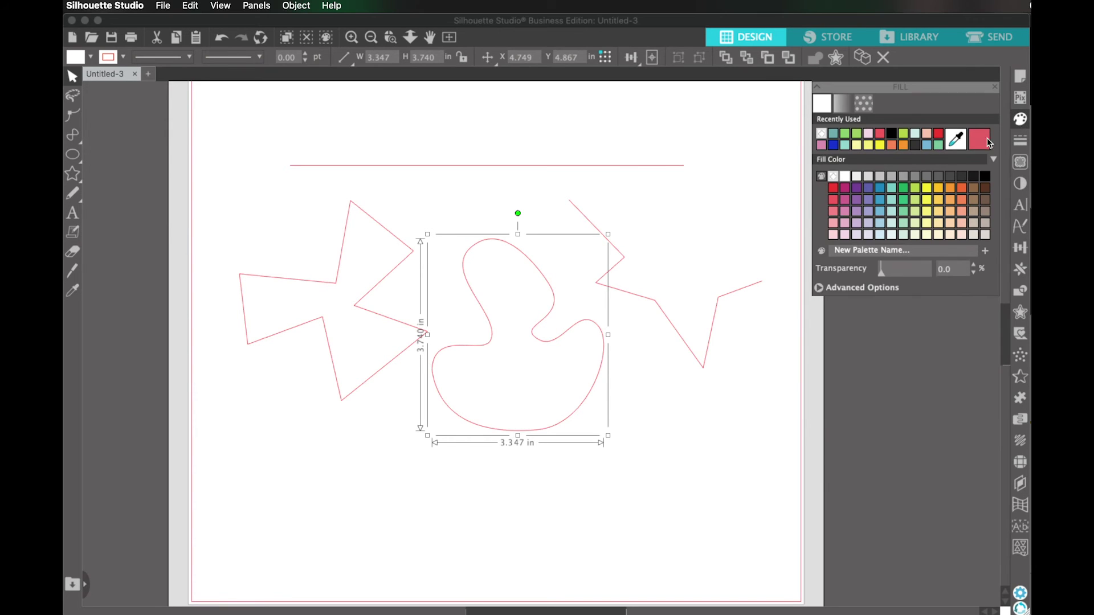
left_click(880, 133)
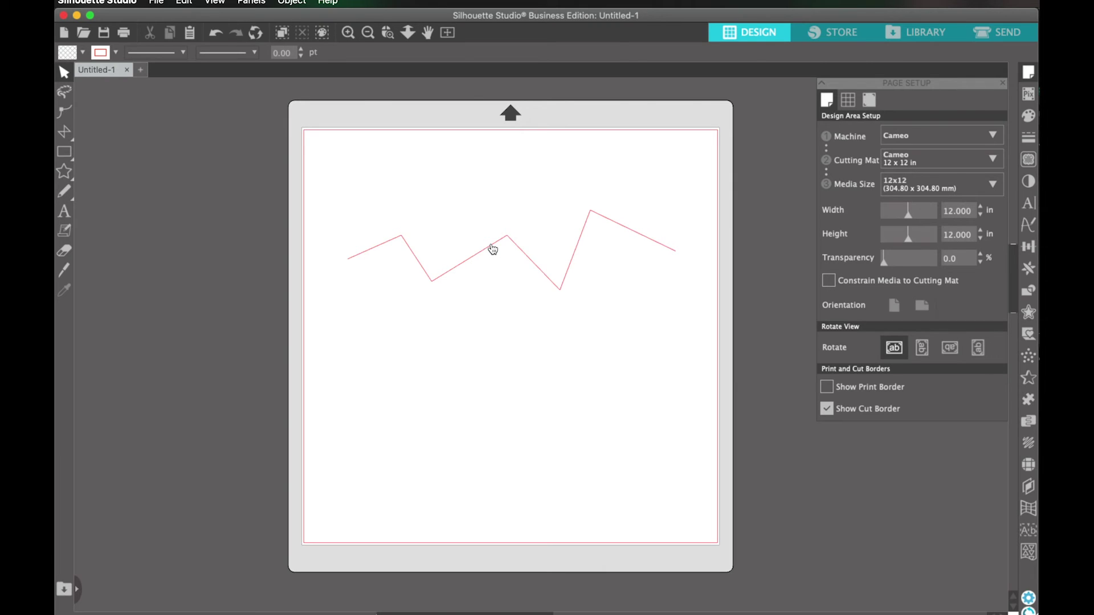
- Set the zigzag path's line thickness to 12 pt
left_click(493, 249)
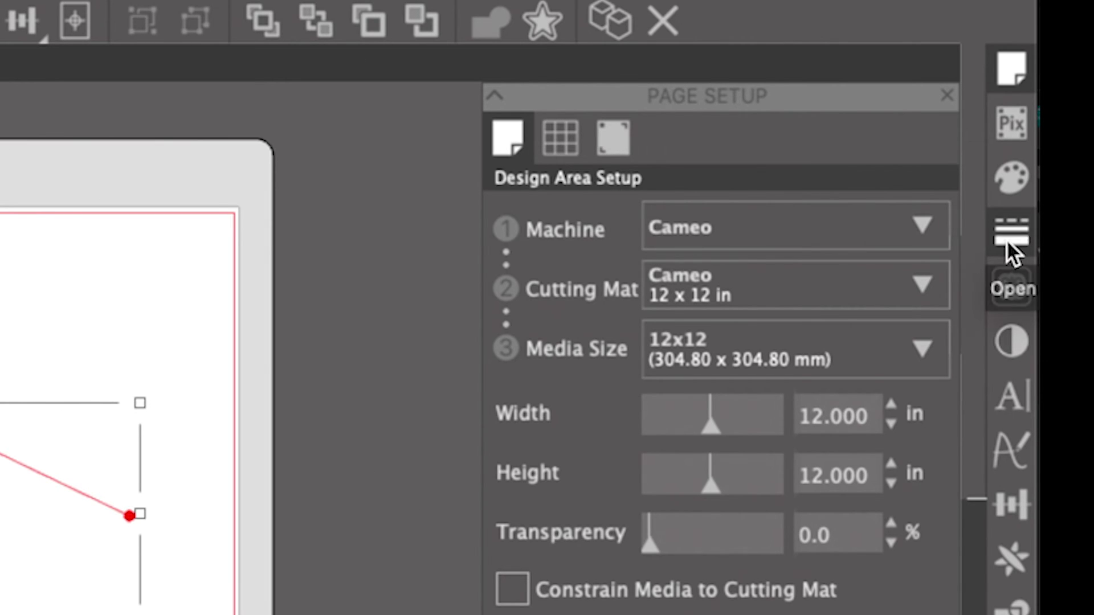
left_click(1007, 239)
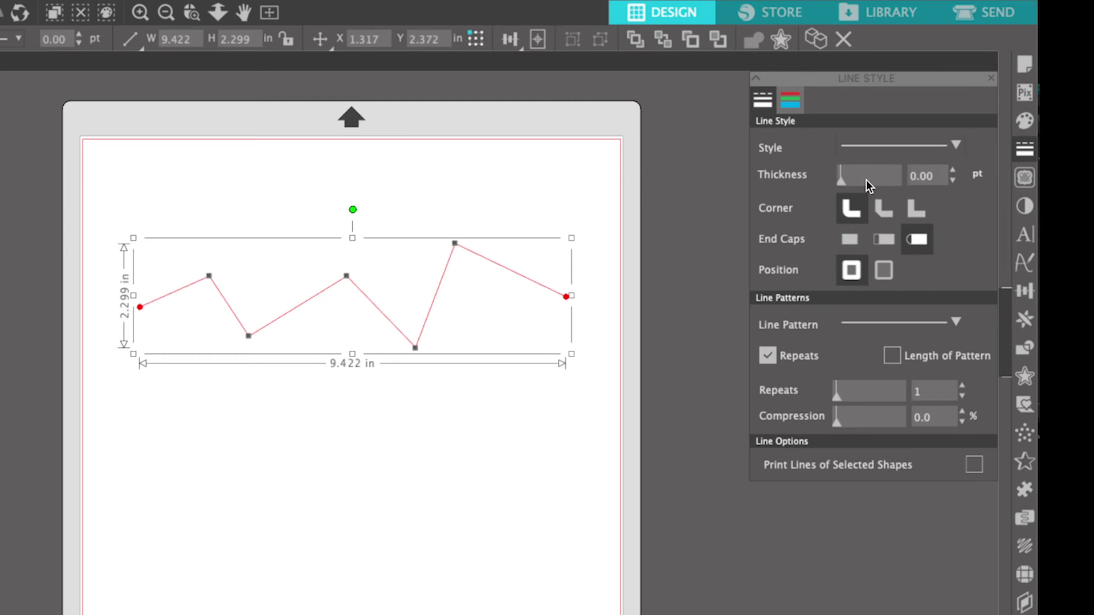
left_click_drag(846, 182, 879, 182)
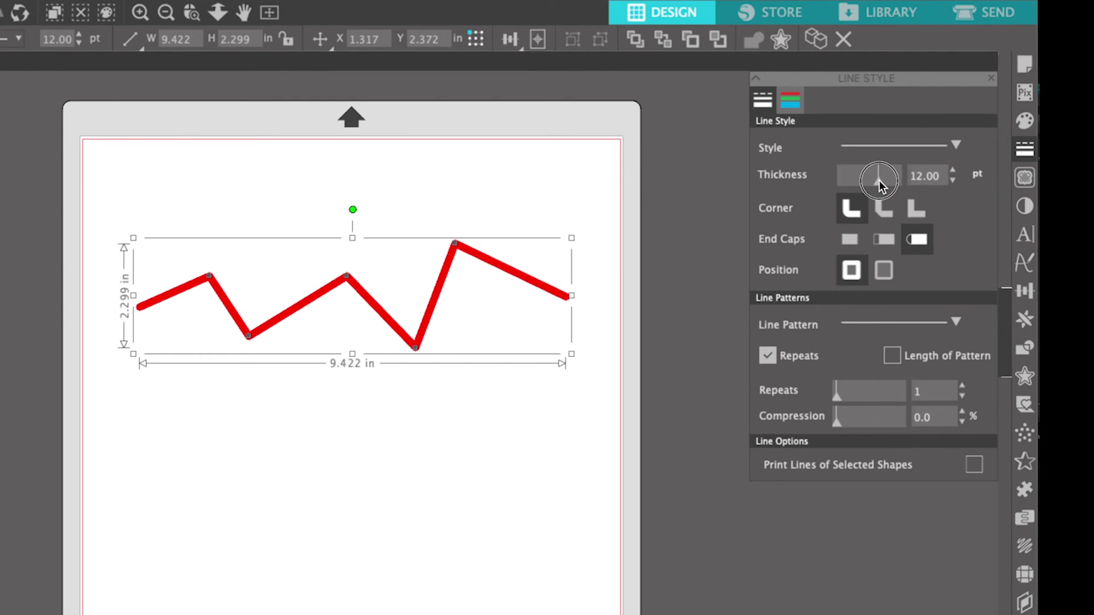
- Try the beveled and sharp corners and the square end caps on the zigzag path, returning both settings to rounded
left_click(882, 210)
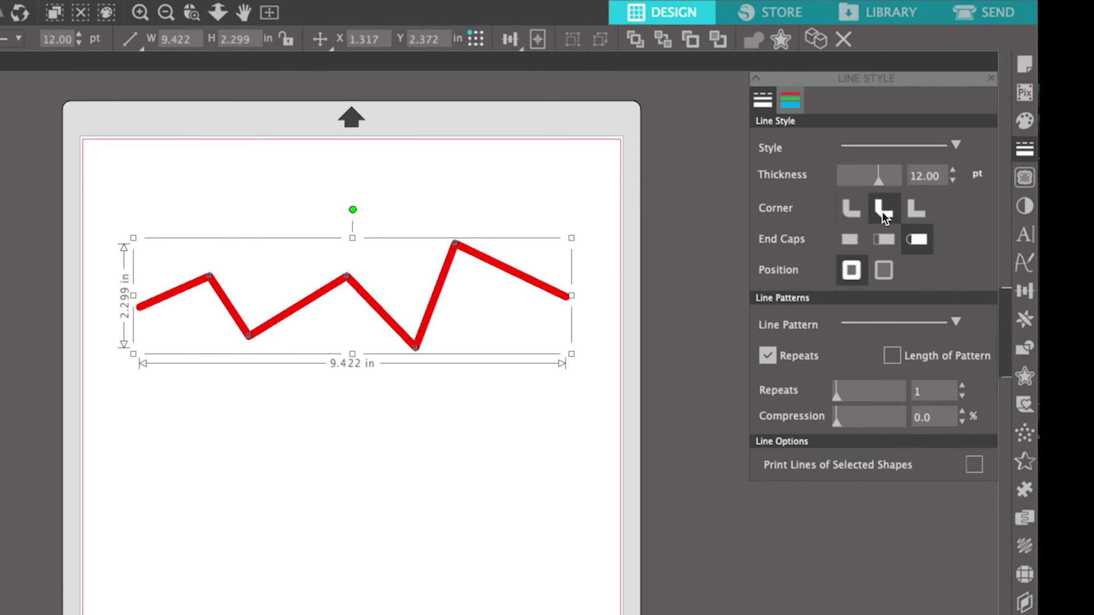
left_click(916, 210)
left_click(847, 211)
left_click(892, 241)
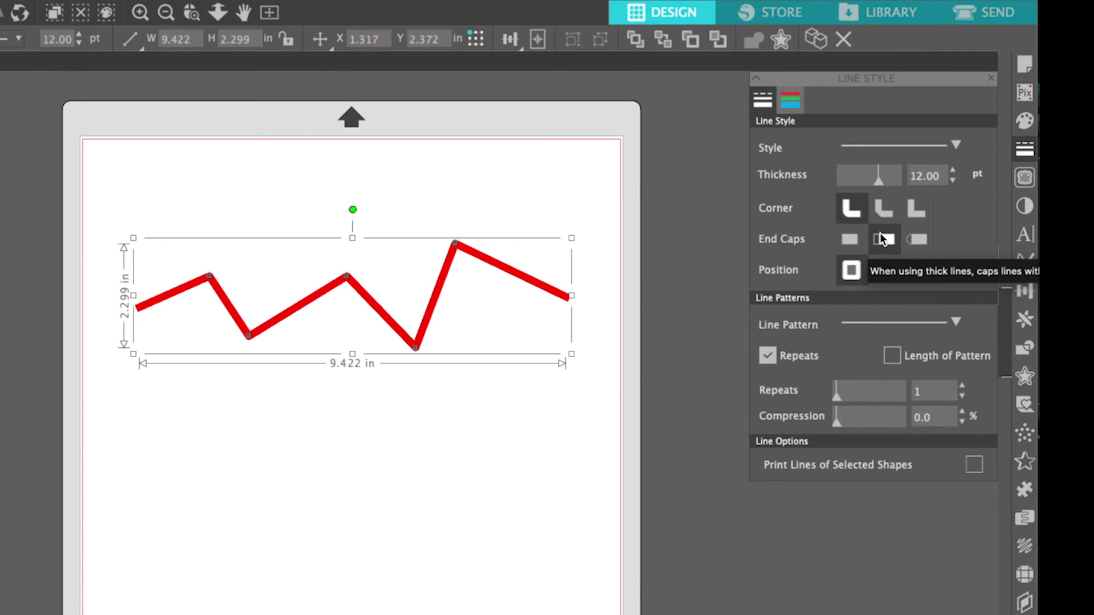
left_click(916, 237)
- Try the short-dash line style on the zigzag path, followed by the widely spaced long-dash style
left_click(911, 149)
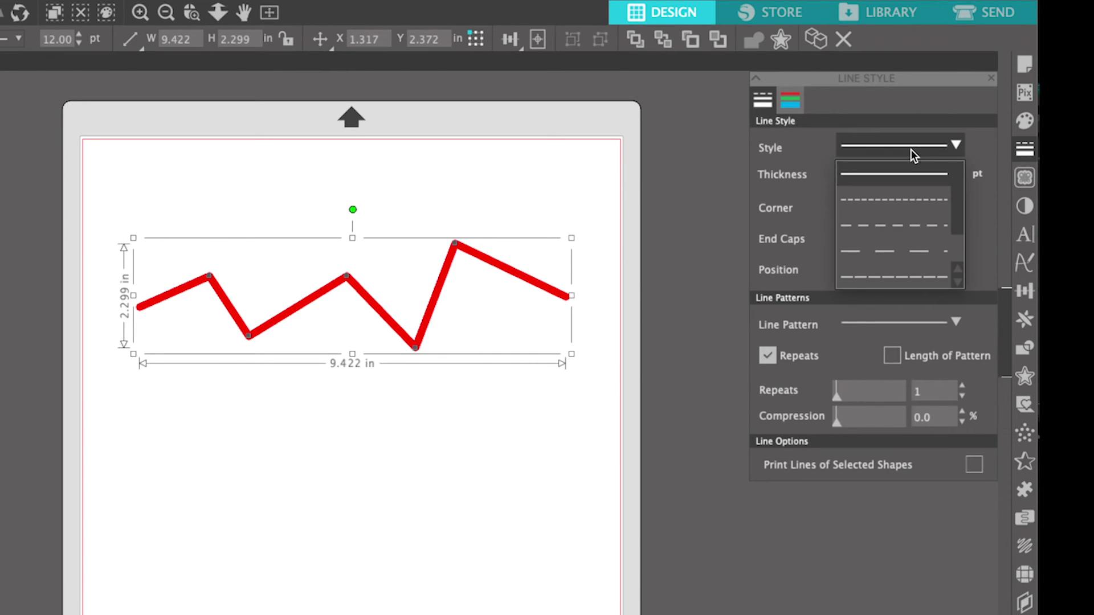
left_click(911, 195)
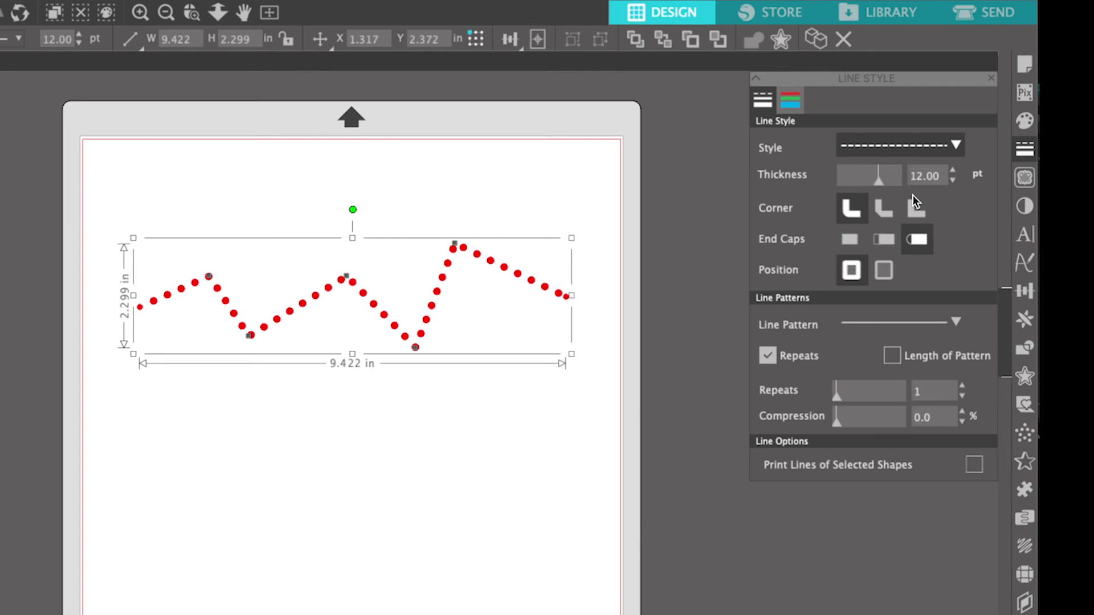
left_click(911, 149)
left_click(902, 241)
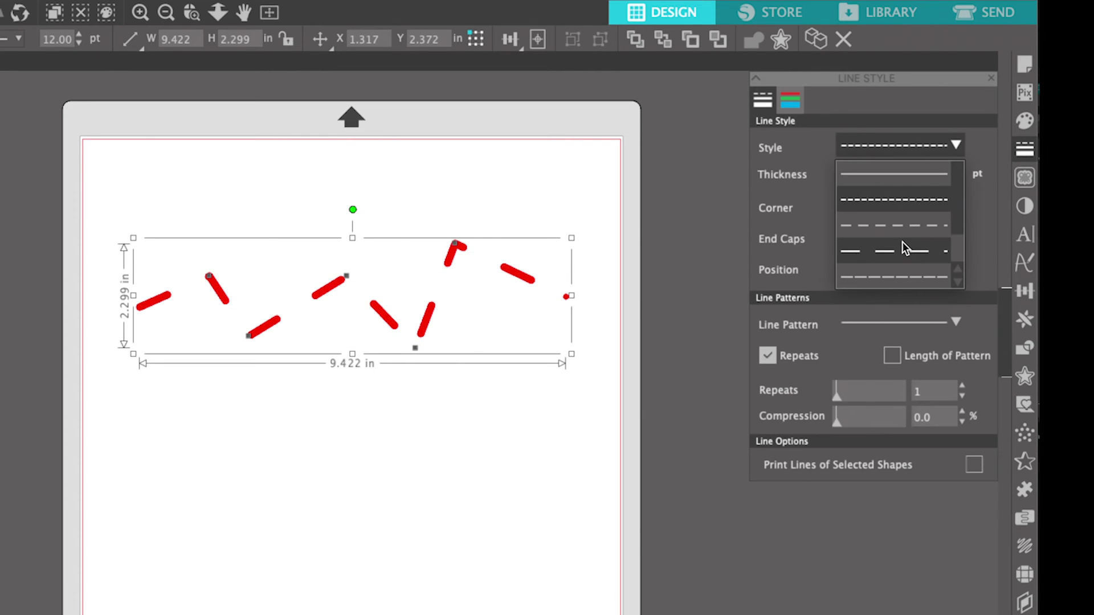
- Try the diamond and wedge line patterns on the zigzag path, and restore the plain solid line
left_click(881, 324)
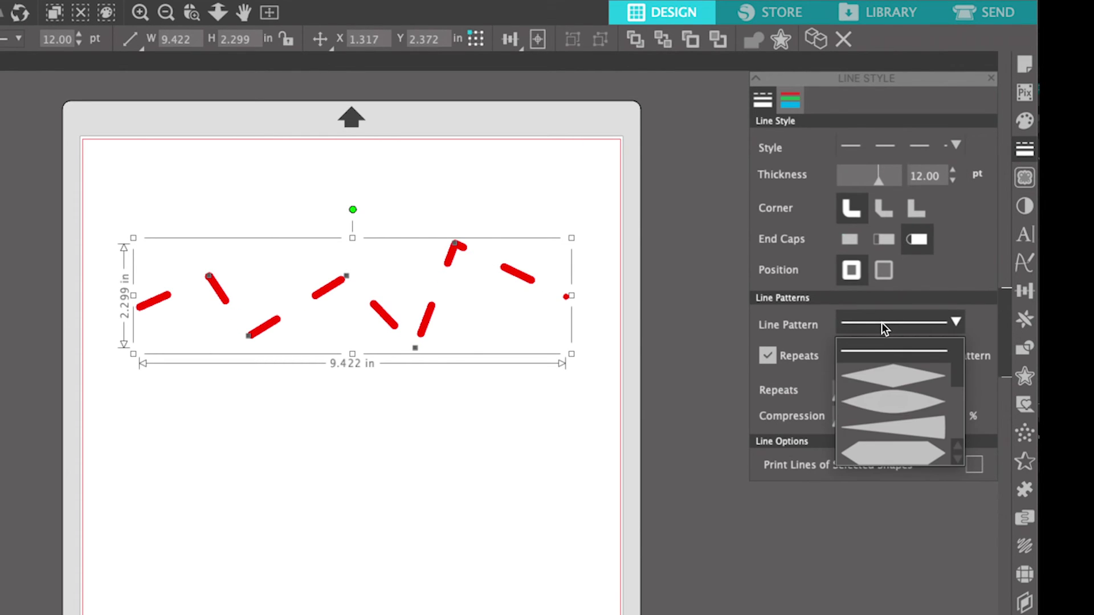
left_click(891, 381)
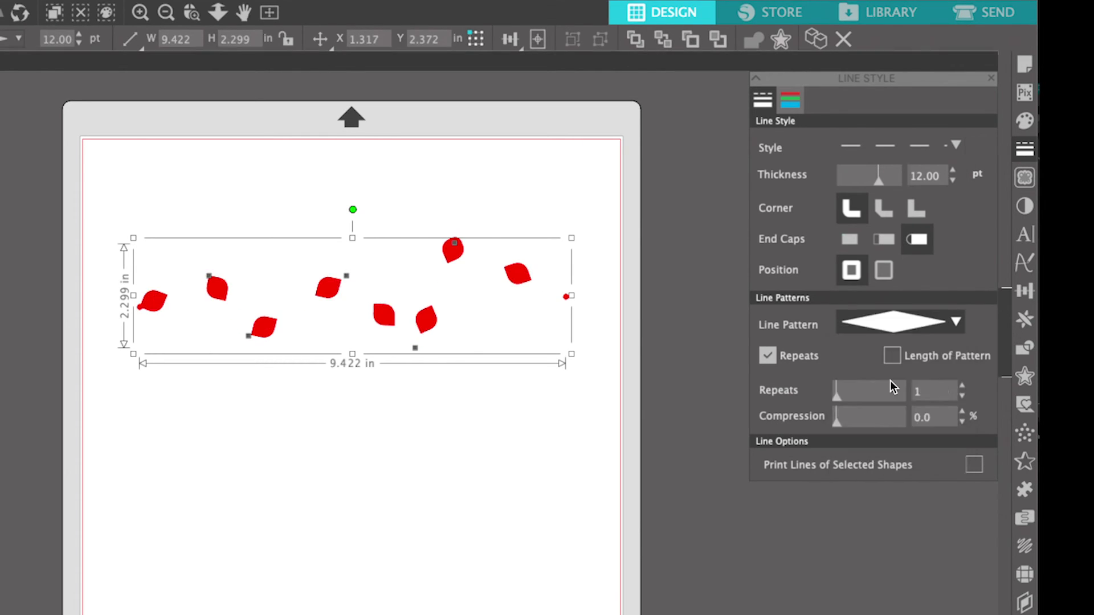
left_click(903, 325)
left_click(905, 422)
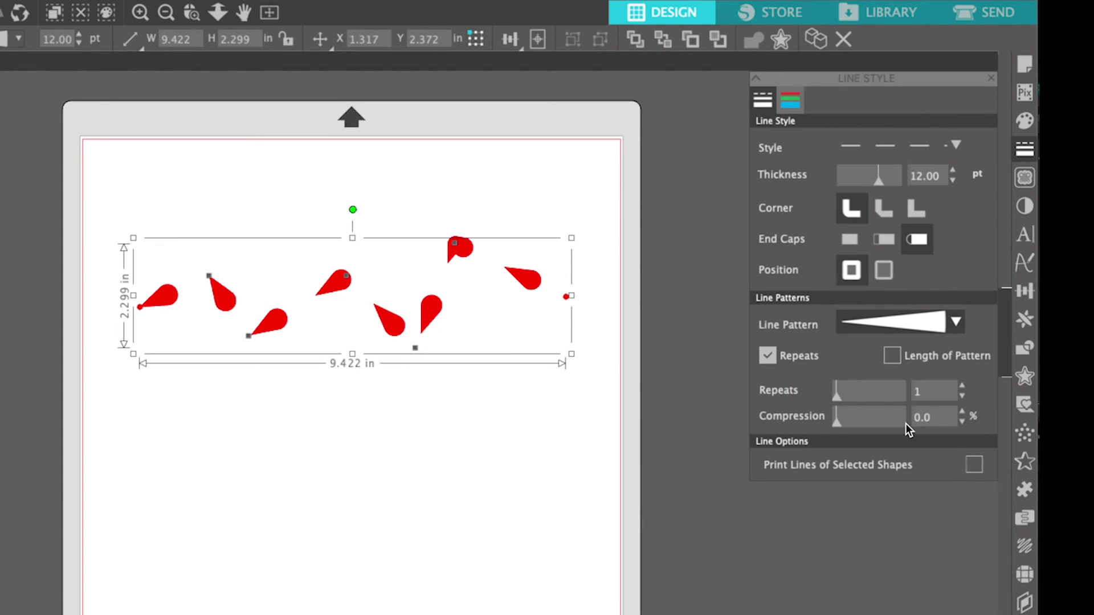
left_click(902, 330)
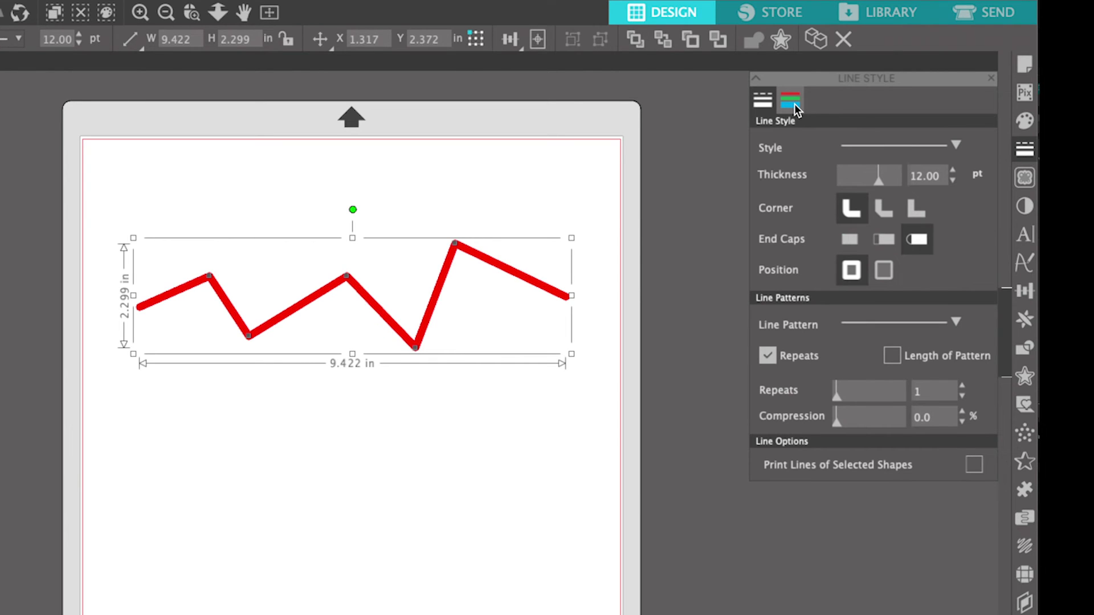
- Recolor the zigzag path's line, trying purple and yellow before settling on green
left_click(794, 104)
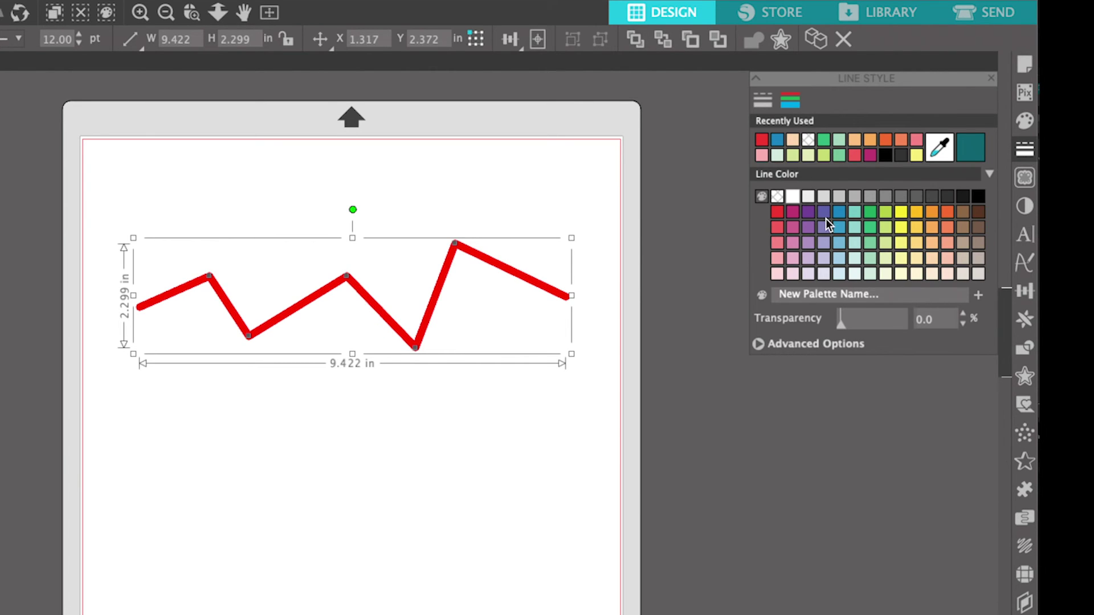
left_click(825, 211)
left_click(899, 229)
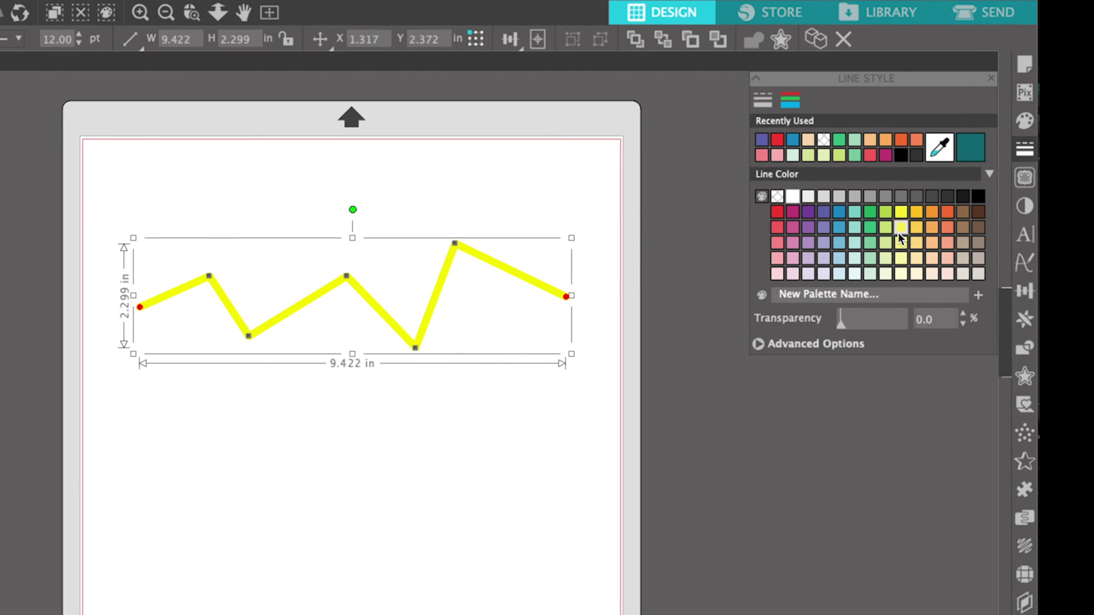
left_click(865, 273)
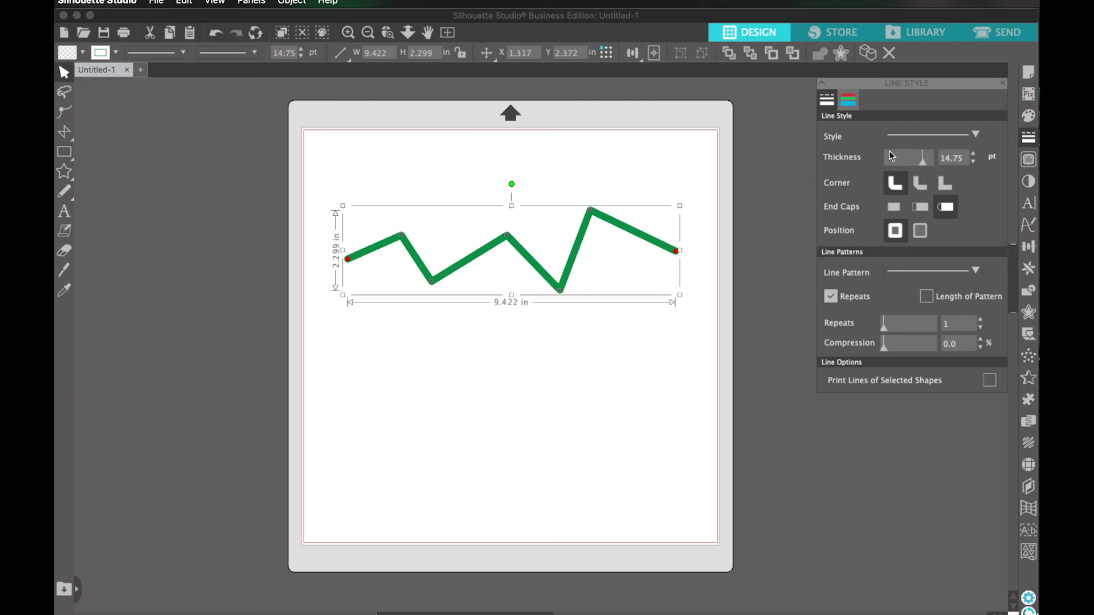
- Increase the green path's line thickness to 18.5 pt and switch to the Send workspace
left_click_drag(923, 162, 947, 163)
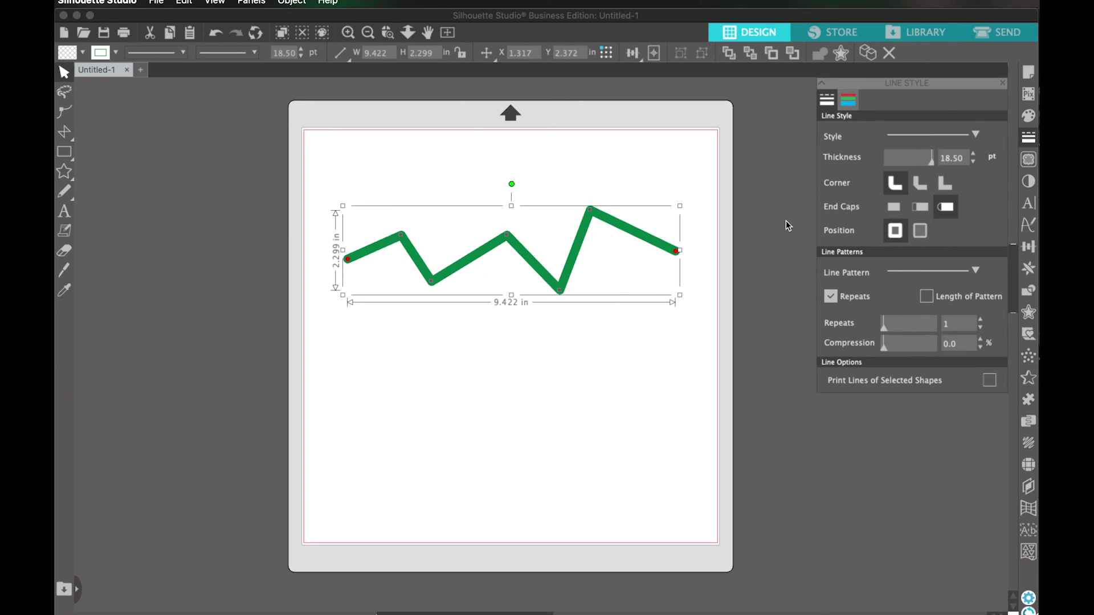
left_click(998, 35)
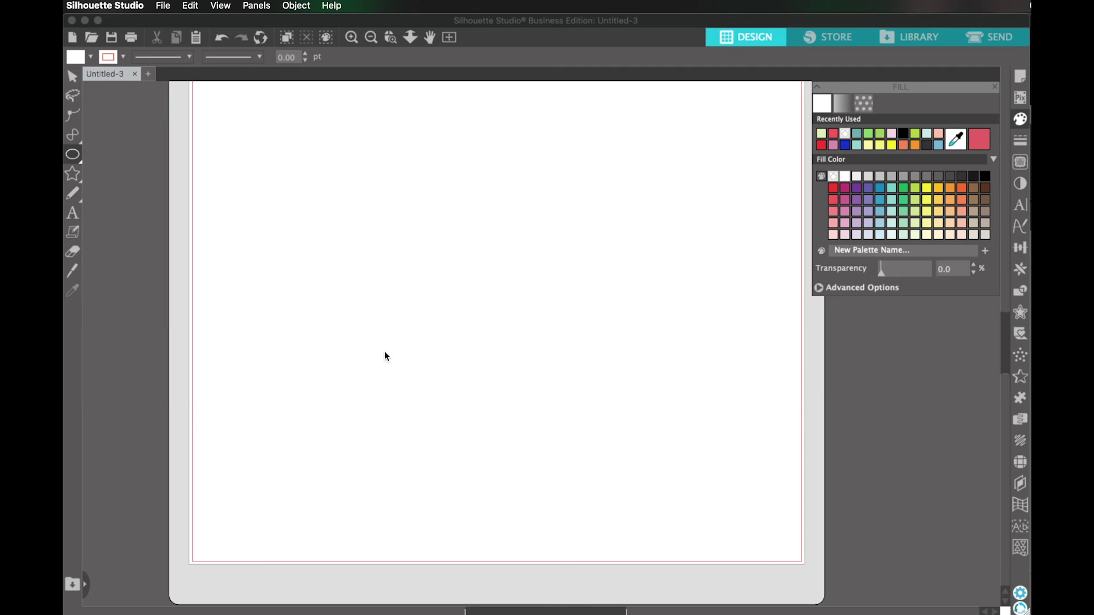
- Draw a rectangle about 6.56 by 4.12 in at the page's upper left and a second one to its right
mouse_move(71, 147)
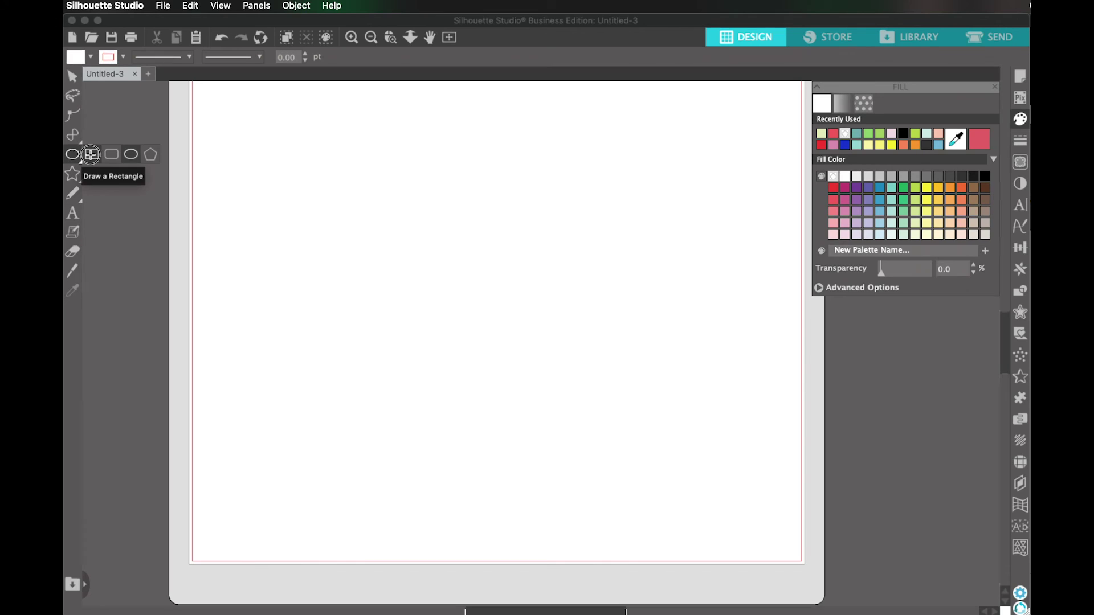
left_click(92, 155)
scroll(256, 123, "up", 1)
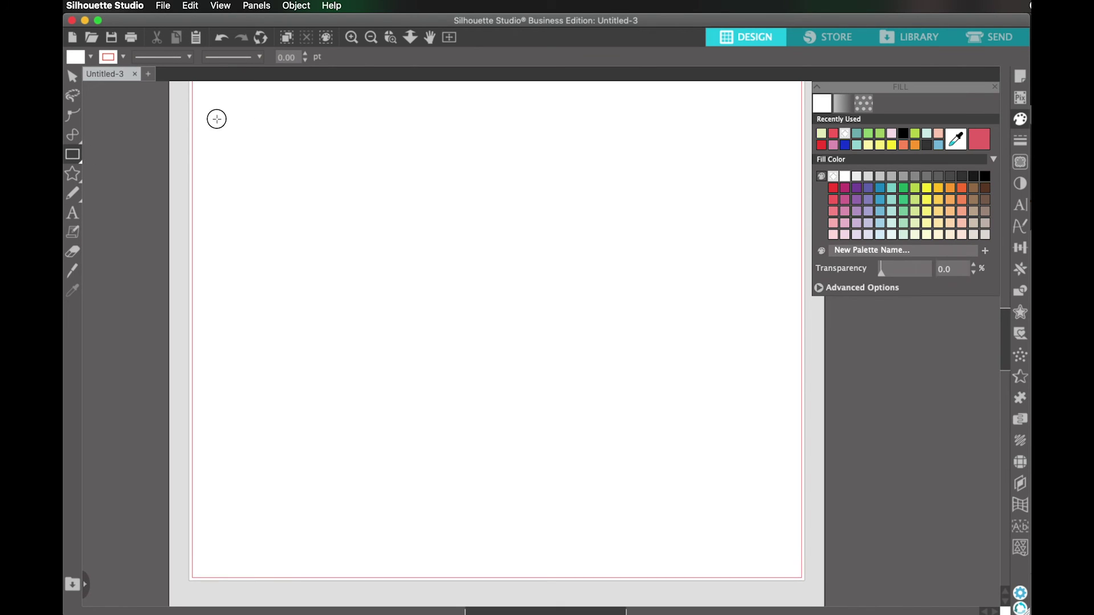
left_click_drag(215, 115, 545, 320)
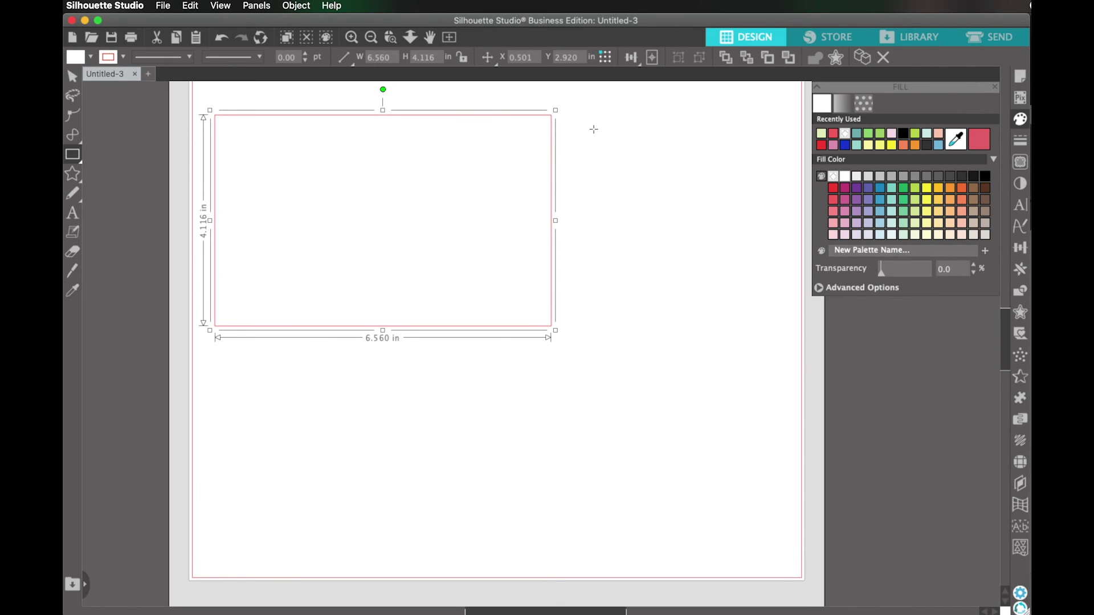
left_click_drag(585, 117, 752, 371)
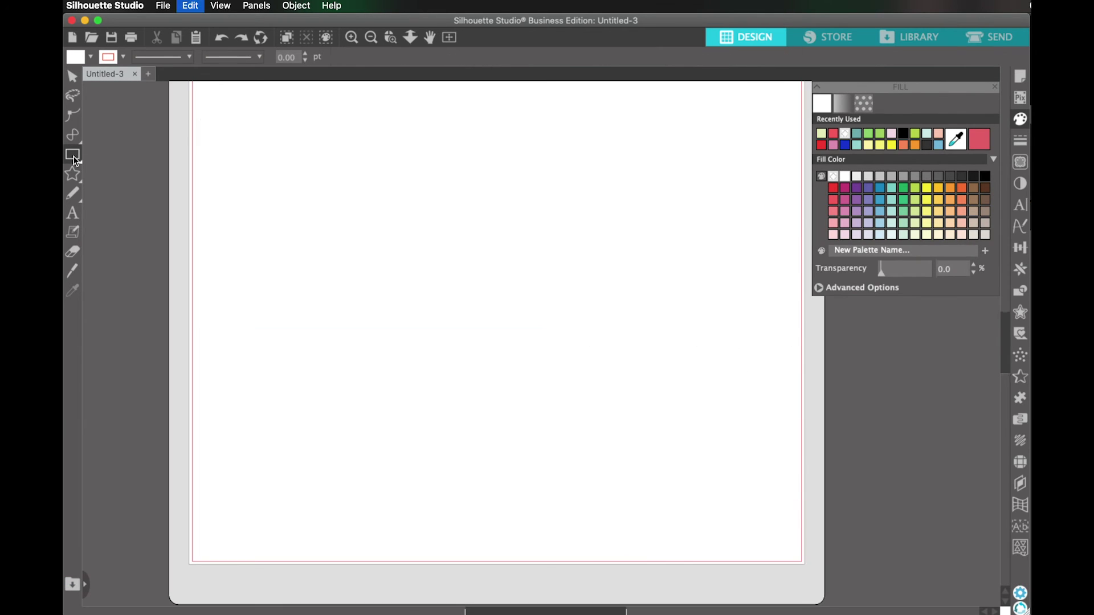
- Draw two rounded rectangles side by side, the right one a square about 4.19 in wide
mouse_move(73, 155)
left_click(112, 155)
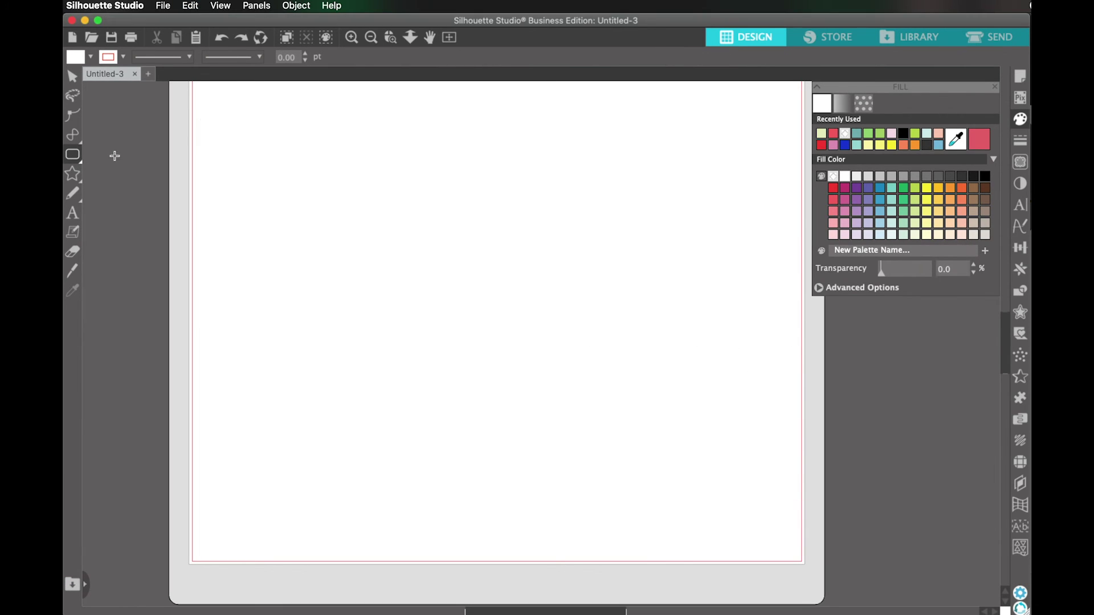
left_click_drag(219, 117, 490, 350)
left_click_drag(515, 133, 719, 364)
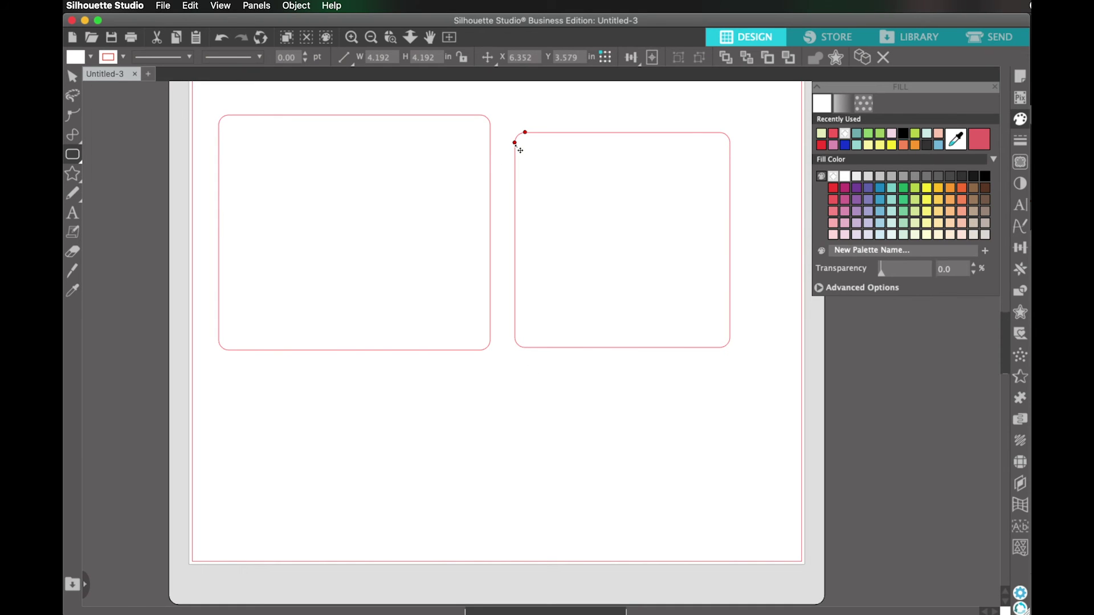
- Increase the corner rounding of the right rounded square and the left rounded rectangle
left_click_drag(516, 145, 586, 150)
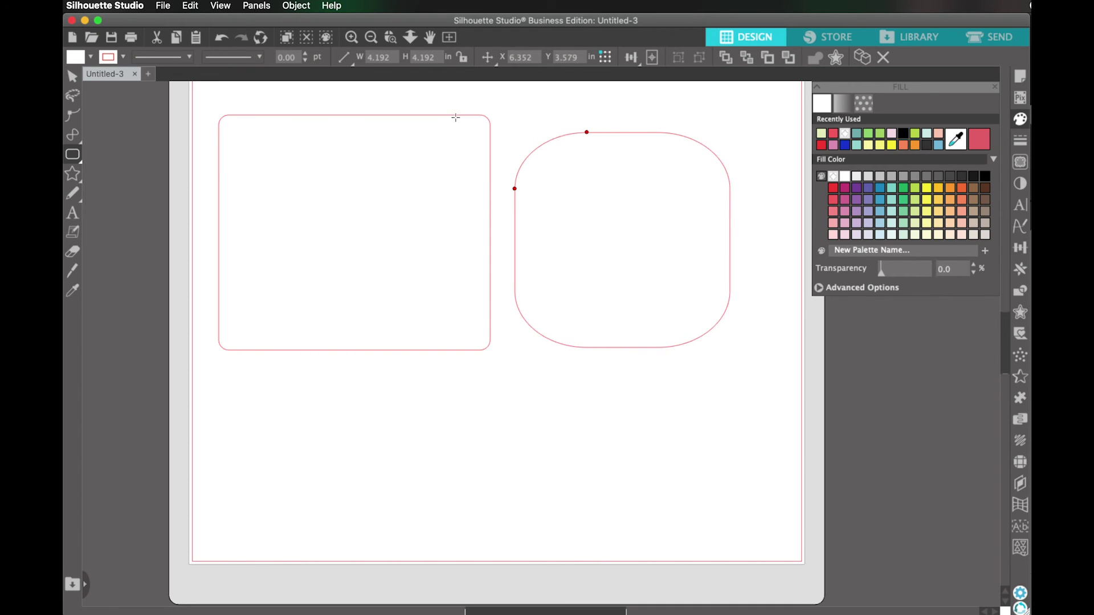
left_click(335, 115)
left_click_drag(226, 115, 292, 119)
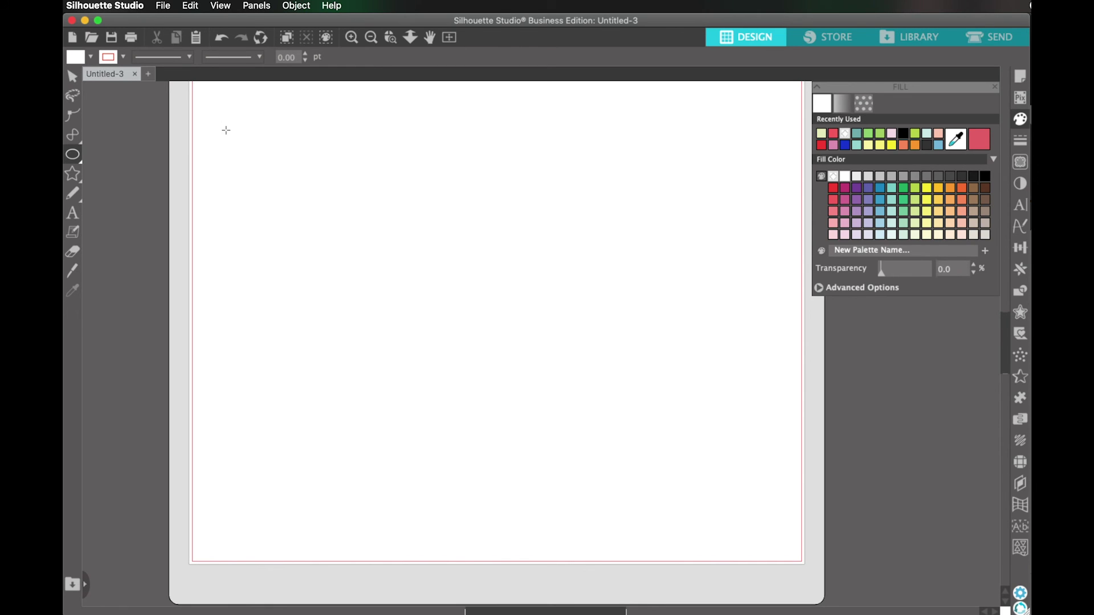
- Draw an ellipse in the upper left of the page and delete it
left_click_drag(226, 130, 394, 319)
key("Delete")
- Draw a regular pentagon about 3.4 in wide, positioned fully on the page, and change it to eight sides
left_click(72, 154)
left_click(147, 157)
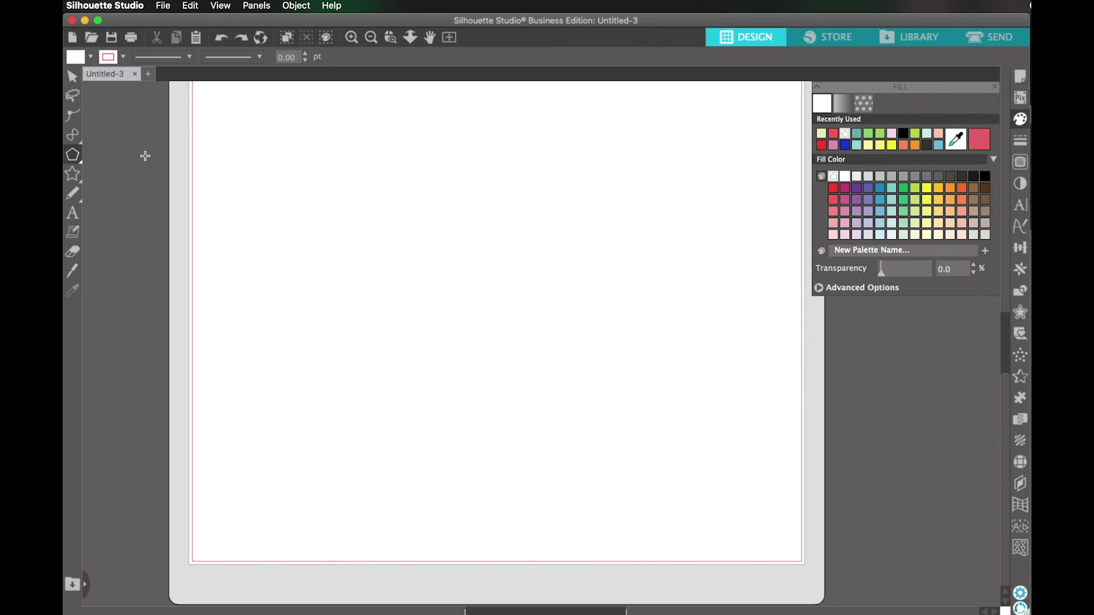
left_click_drag(269, 154, 340, 171)
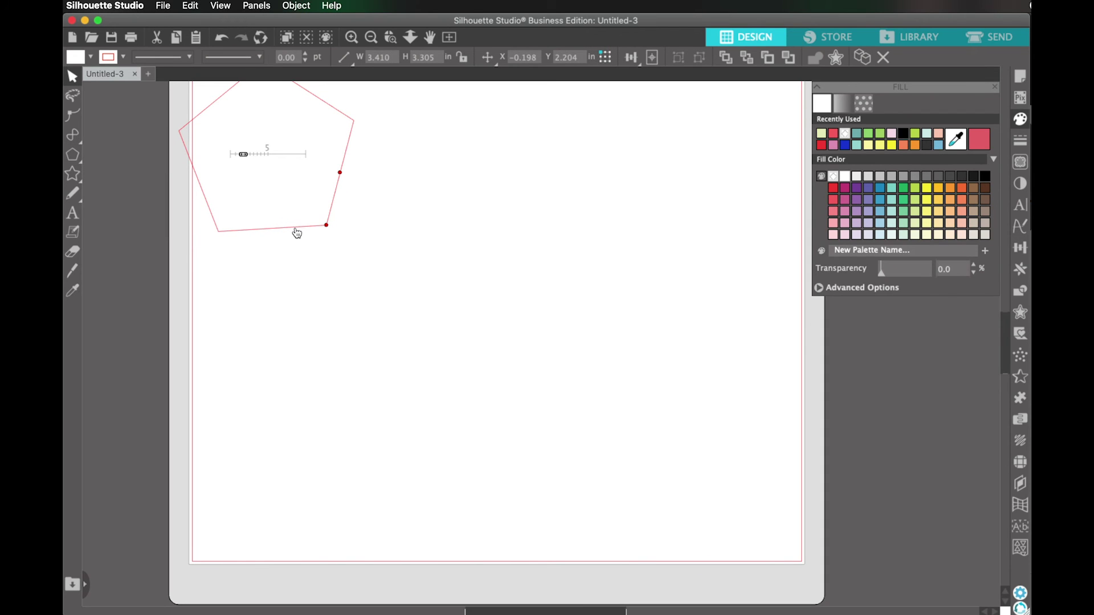
left_click_drag(297, 231, 395, 360)
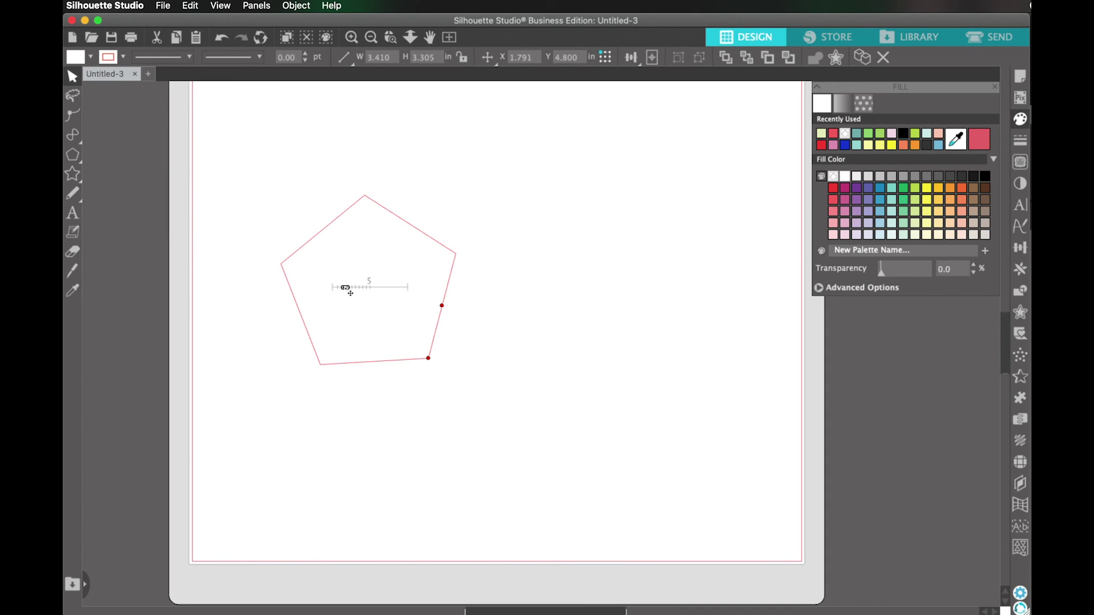
left_click_drag(345, 288, 358, 290)
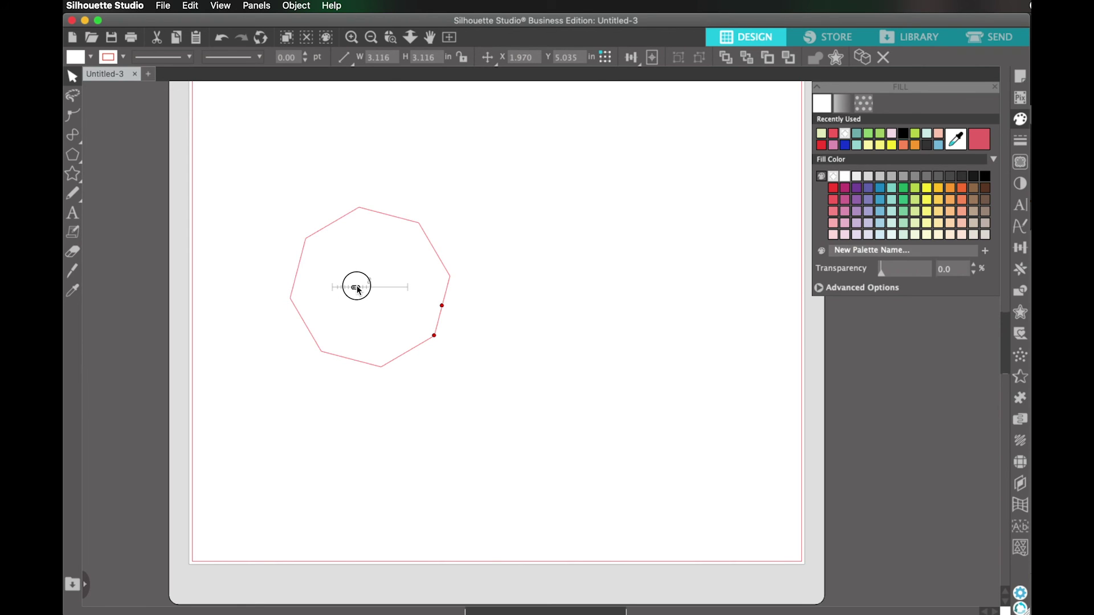
- Draw a closed freehand shape about 3.03 by 4.33 in at the page's upper left and fill it with light aqua
mouse_move(72, 179)
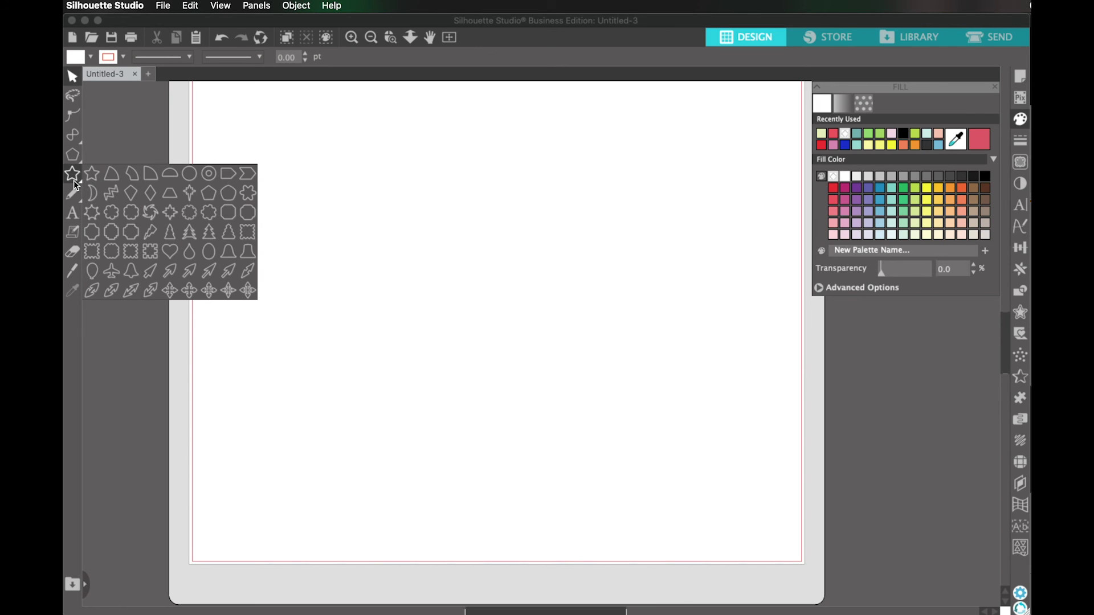
mouse_move(70, 197)
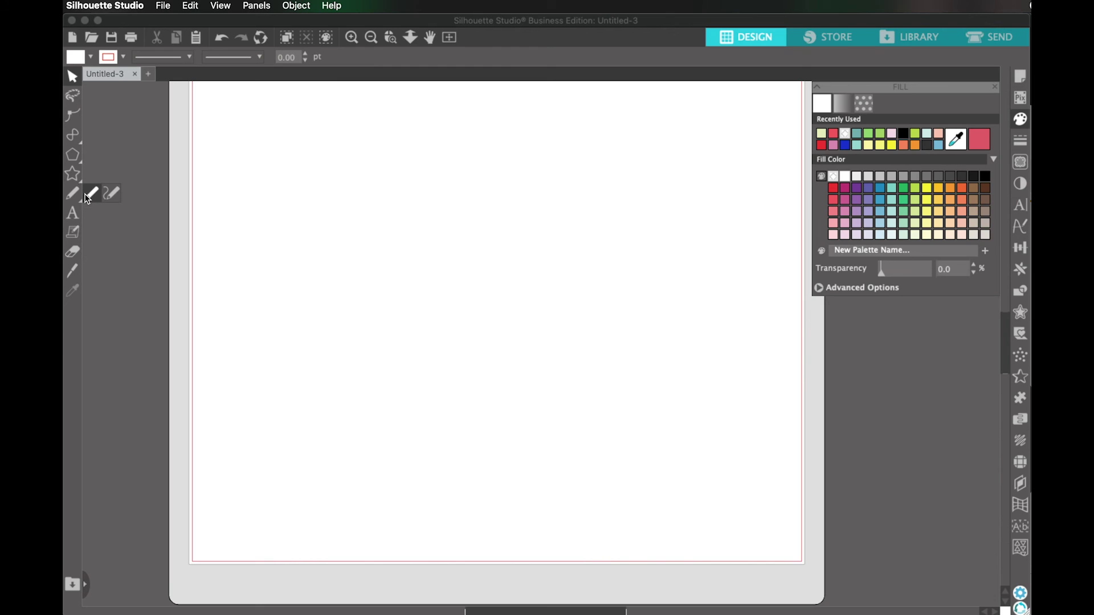
left_click(91, 195)
mouse_move(240, 182)
left_mouse_down()
mouse_move(239, 257)
mouse_move(282, 164)
mouse_move(312, 338)
mouse_move(319, 217)
mouse_move(364, 230)
mouse_move(328, 185)
mouse_move(382, 167)
mouse_move(287, 117)
mouse_move(265, 153)
mouse_move(229, 129)
mouse_move(245, 180)
left_mouse_up()
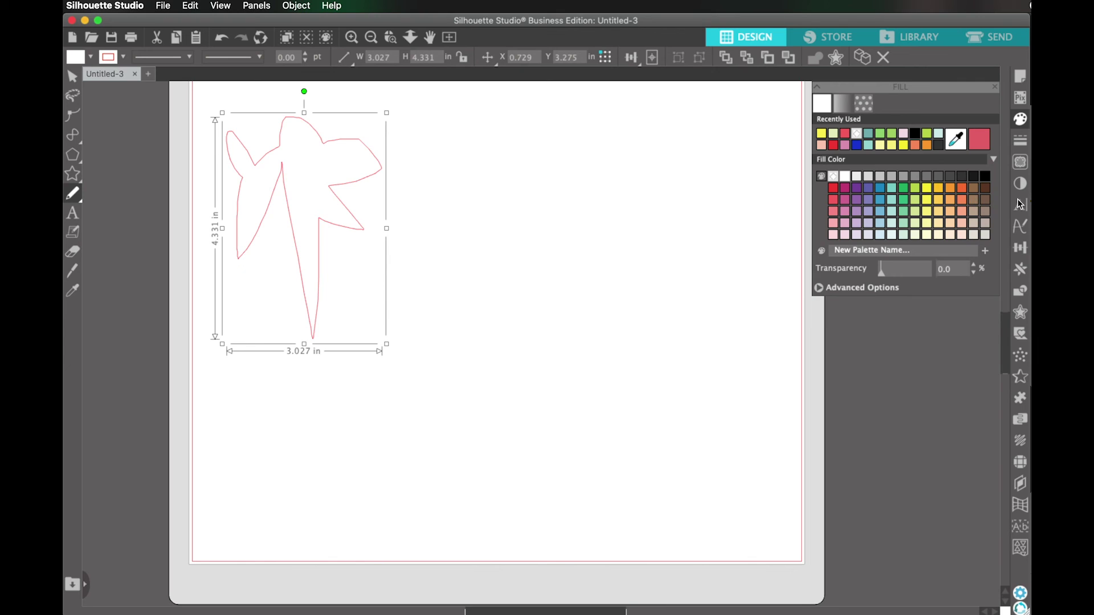
left_click(890, 223)
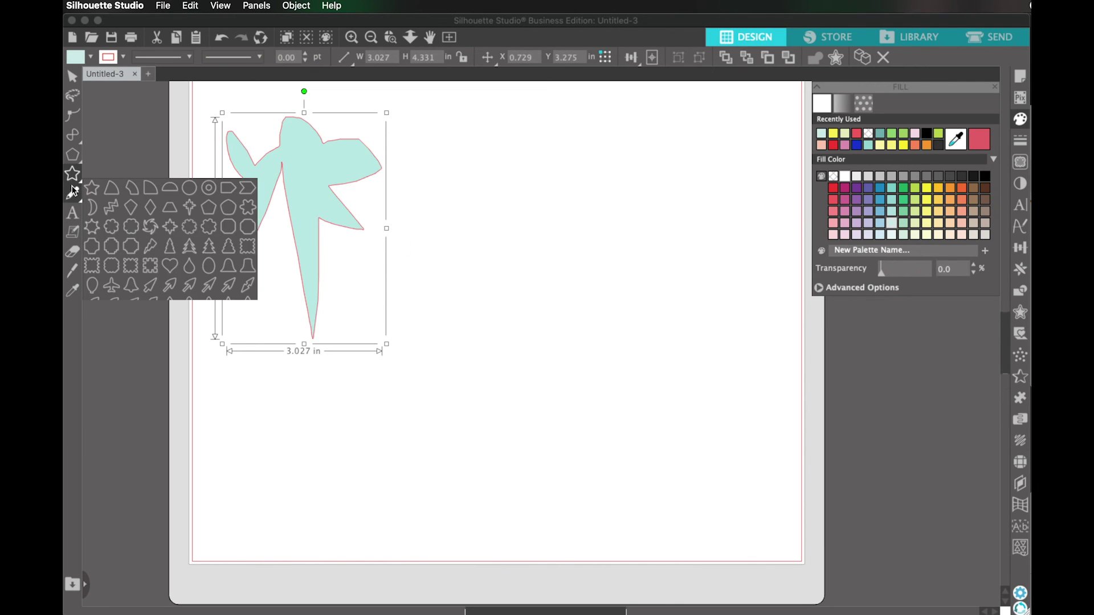
- Draw a smooth, closed freehand shape about 3.83 by 4.45 in beside the aqua shape and fill it with pale green
mouse_move(73, 193)
left_click(112, 192)
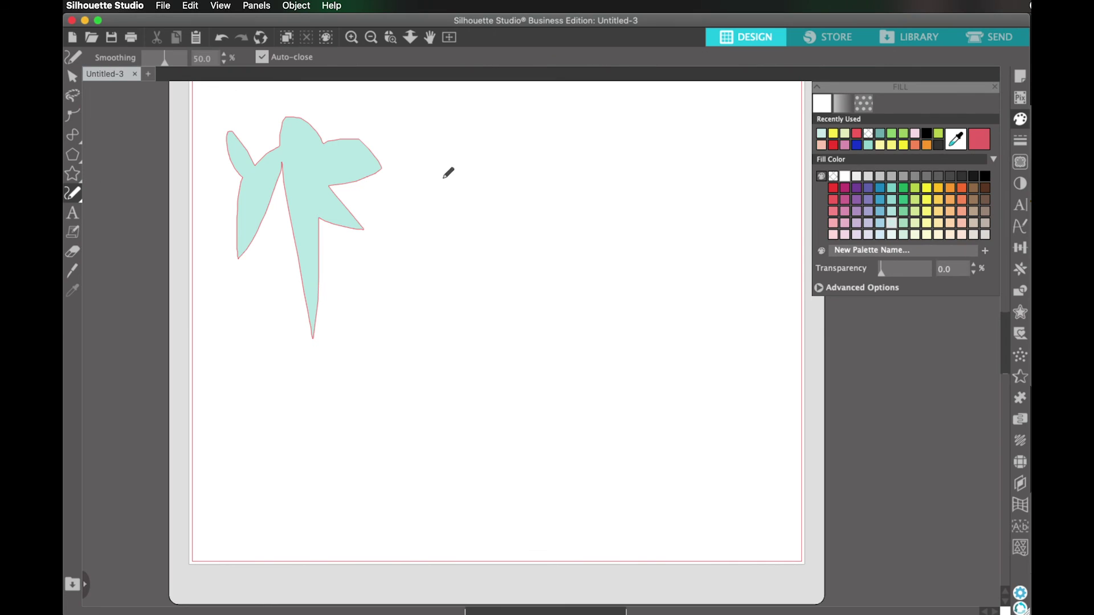
mouse_move(467, 185)
left_mouse_down()
mouse_move(476, 259)
mouse_move(496, 242)
mouse_move(518, 183)
mouse_move(534, 298)
mouse_move(568, 341)
mouse_move(584, 288)
mouse_move(577, 218)
mouse_move(599, 205)
mouse_move(631, 223)
mouse_move(625, 193)
mouse_move(605, 180)
mouse_move(635, 169)
mouse_move(643, 140)
mouse_move(621, 121)
mouse_move(572, 114)
mouse_move(551, 138)
mouse_move(529, 118)
mouse_move(489, 123)
mouse_move(490, 153)
mouse_move(456, 151)
mouse_move(468, 185)
left_mouse_up()
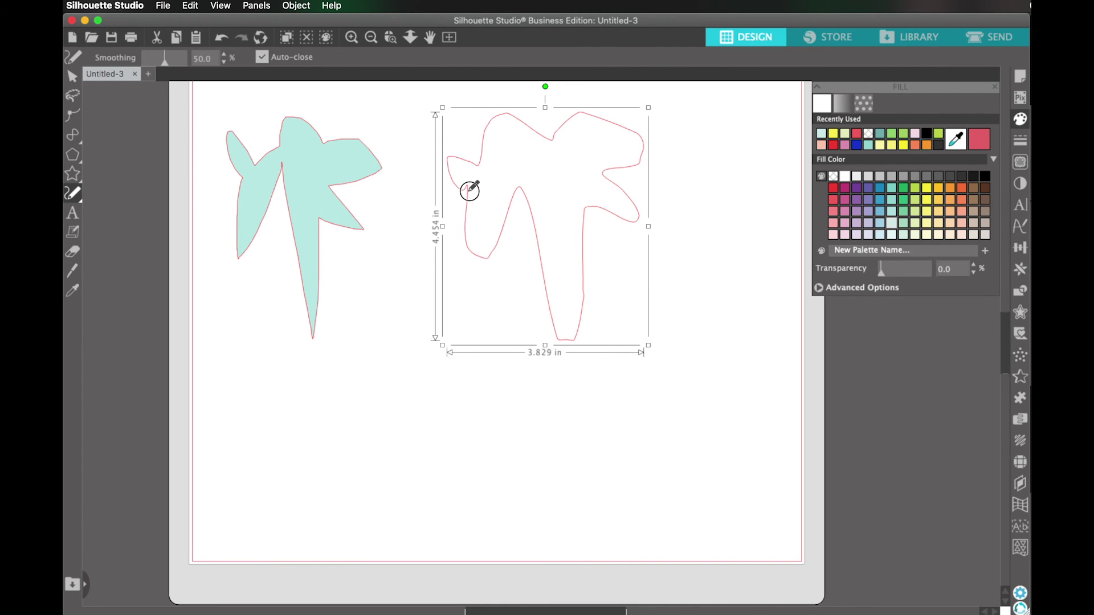
left_click(906, 236)
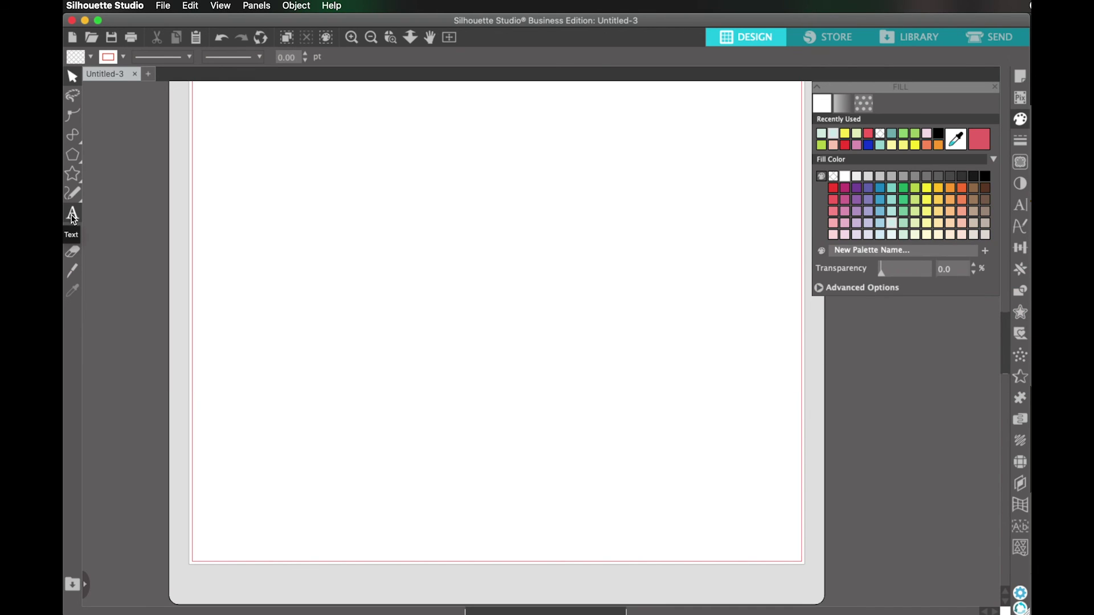
- Add the text "hey there" near the upper middle of the page
left_click(72, 215)
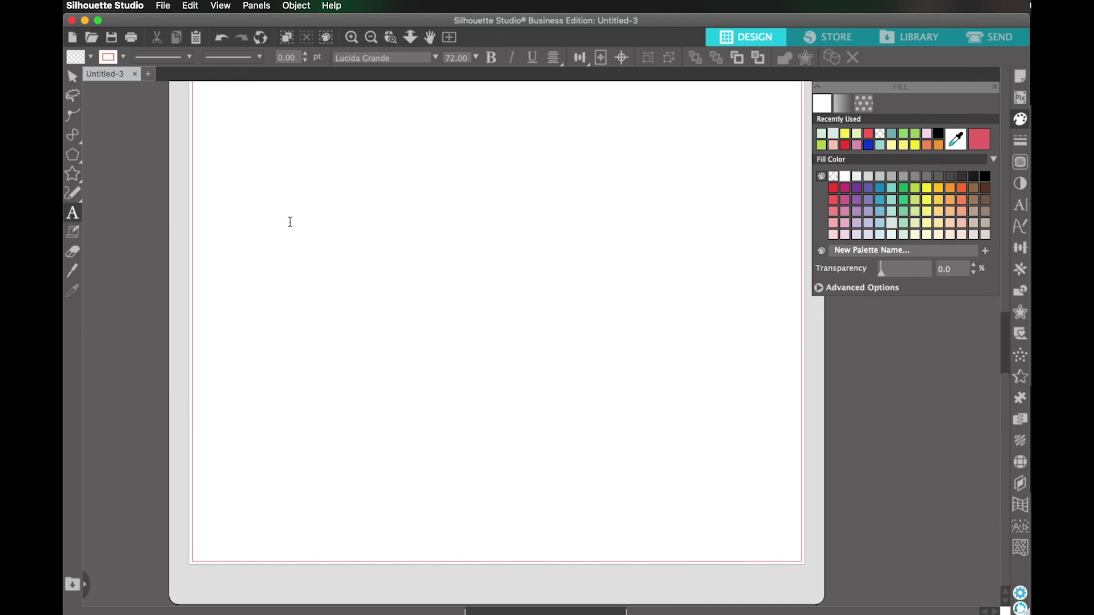
left_click(383, 241)
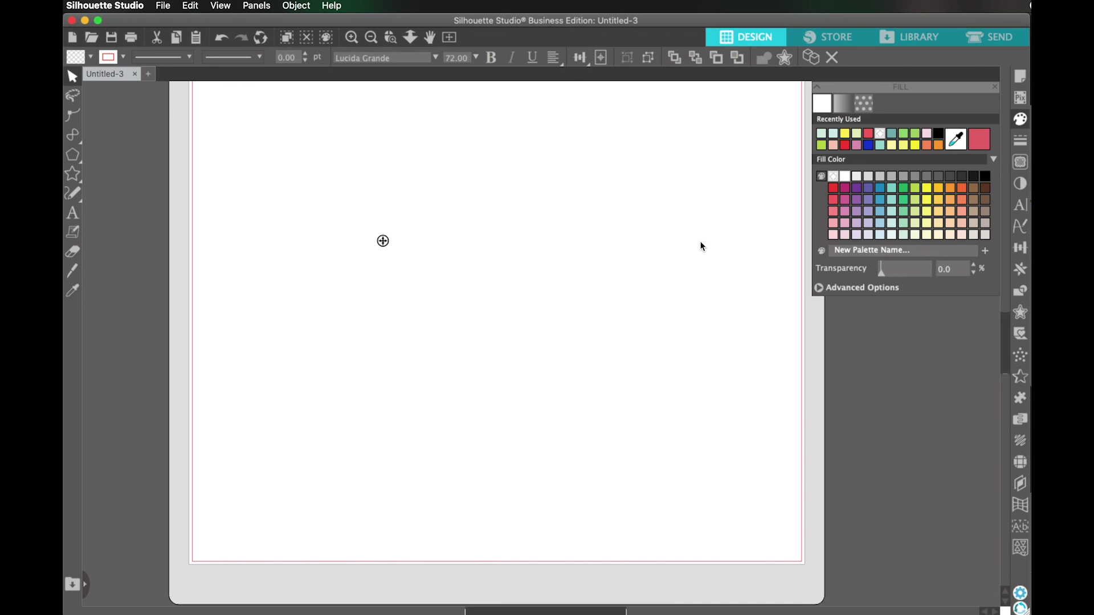
type("hey there")
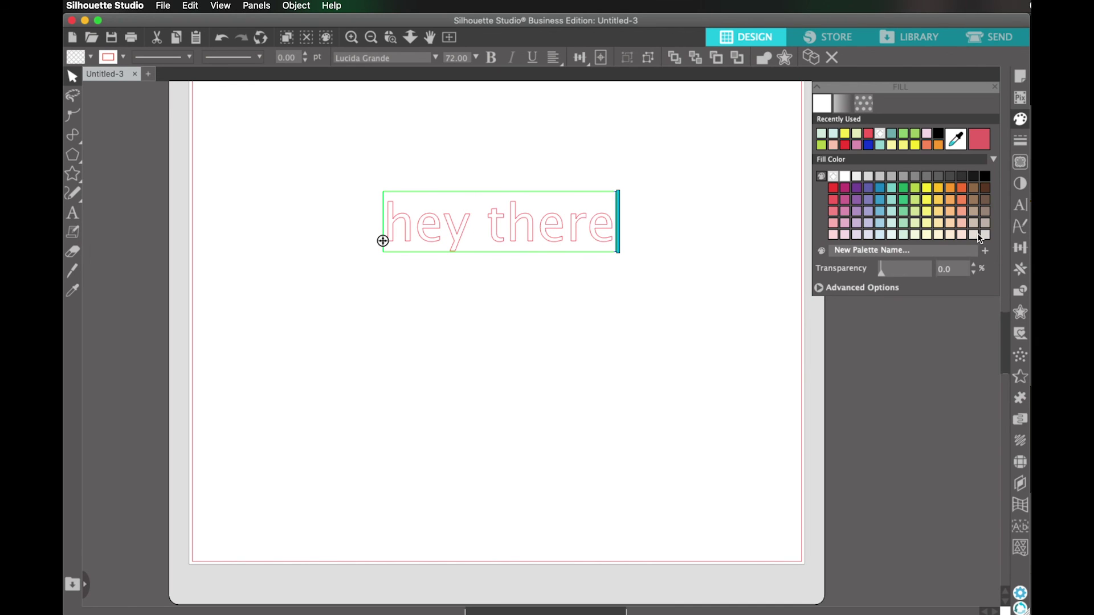
- Open the text style settings and look through the available fonts without changing the text
left_click(1020, 206)
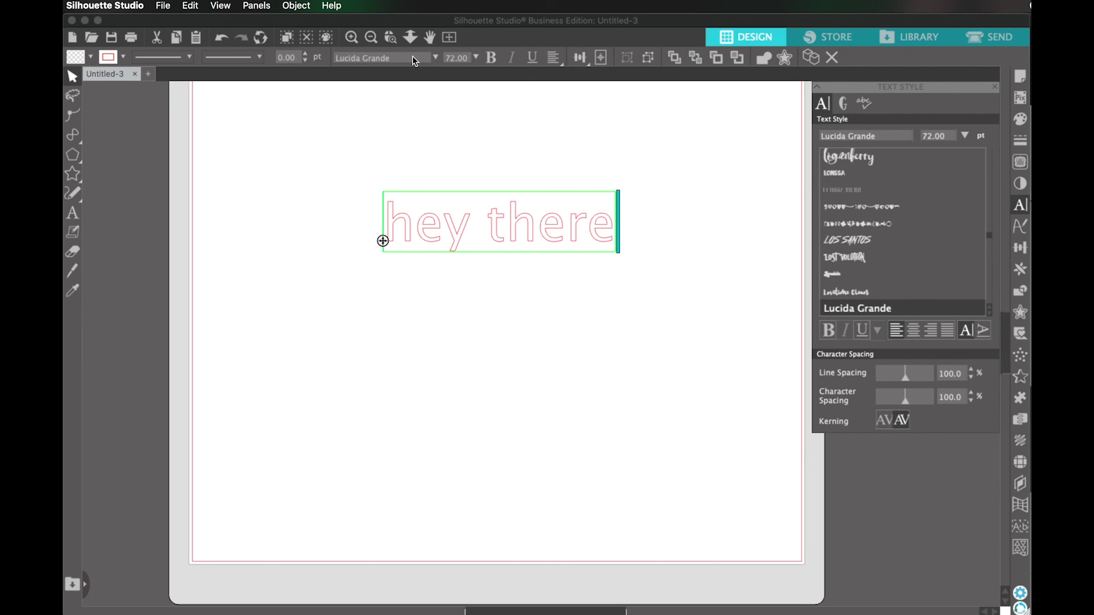
left_click(433, 57)
left_click(433, 57)
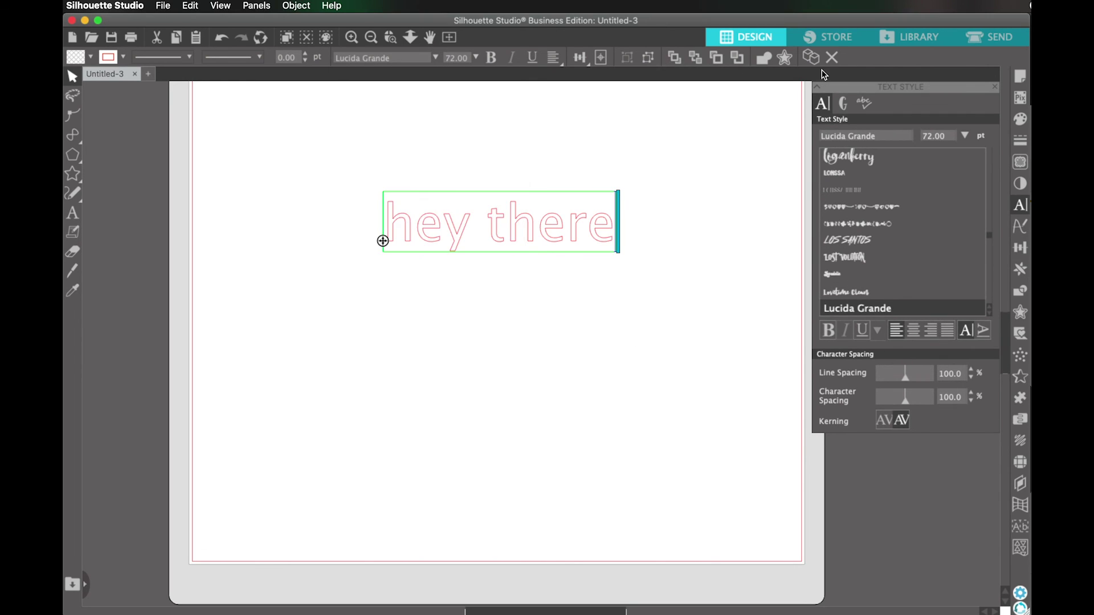
left_click(435, 58)
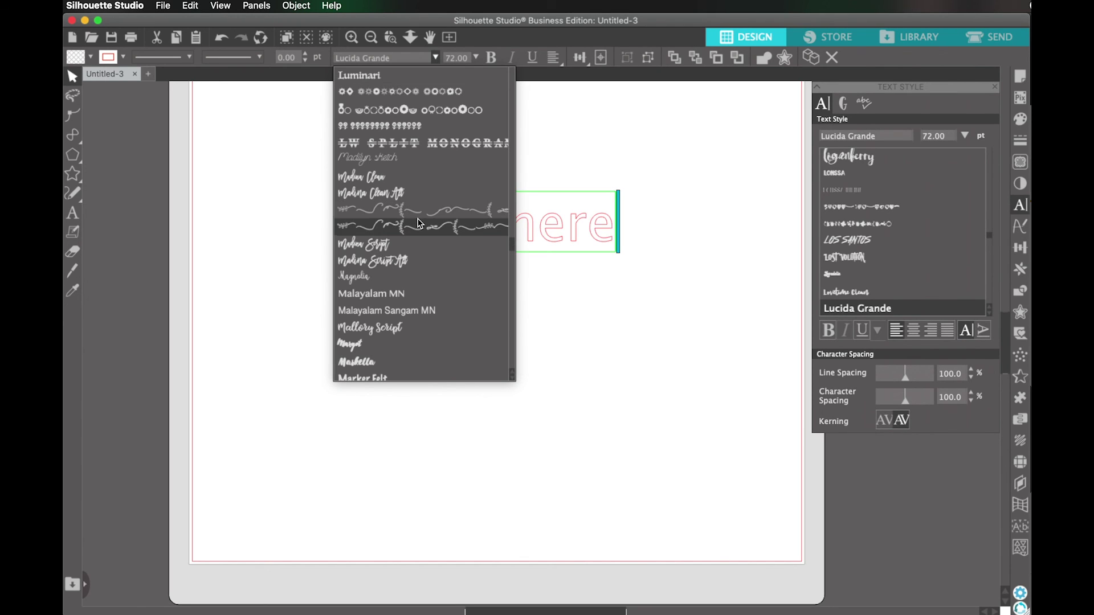
scroll(420, 222, "down", 1)
scroll(420, 223, "down", 1)
scroll(420, 223, "down", 15)
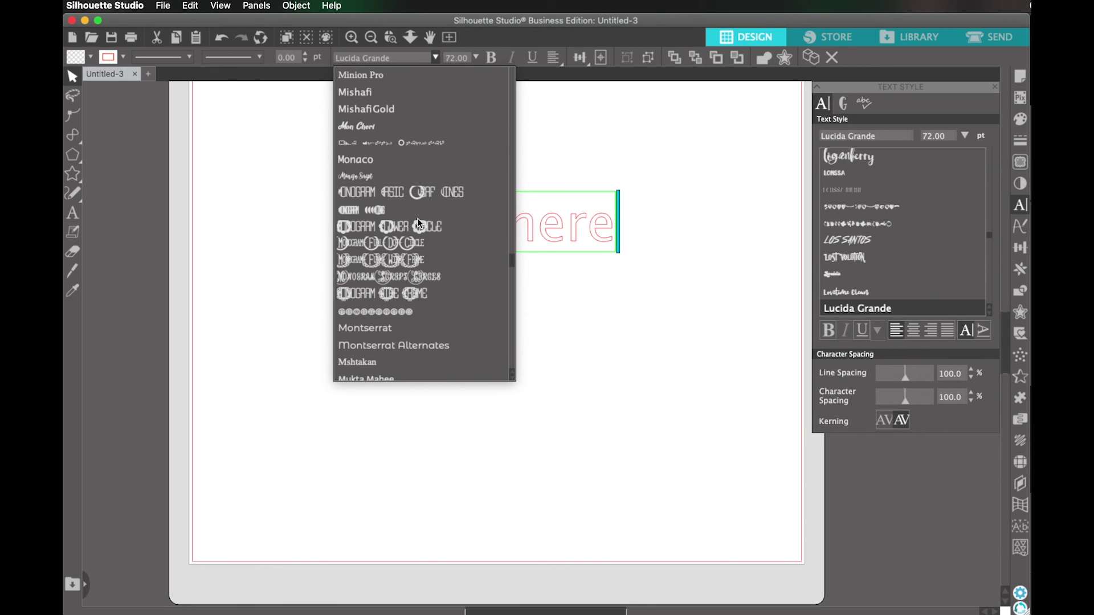
scroll(418, 223, "down", 15)
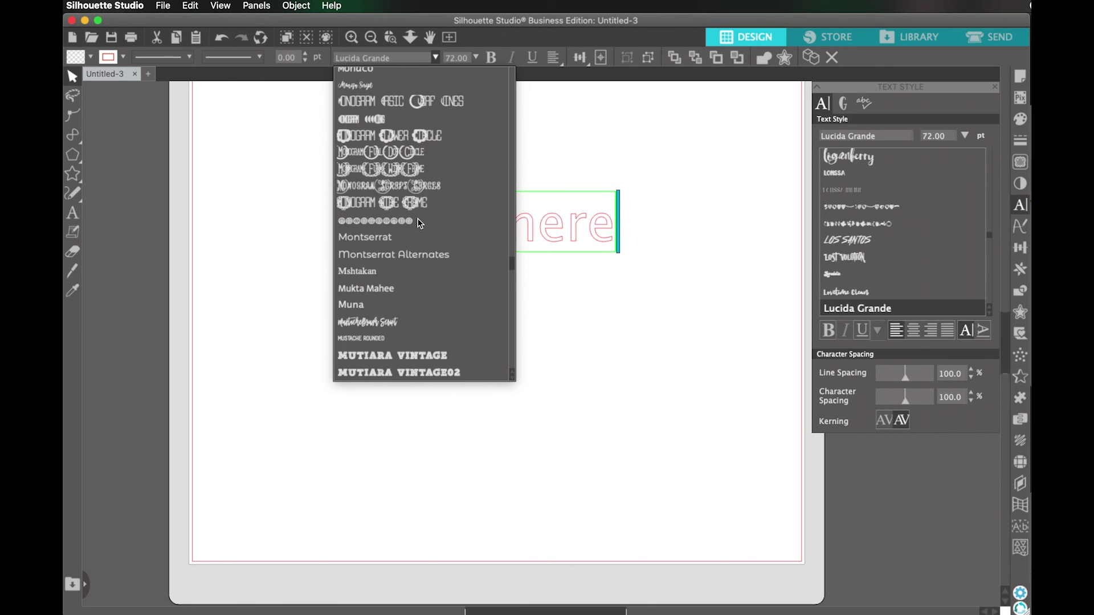
scroll(416, 217, "down", 10)
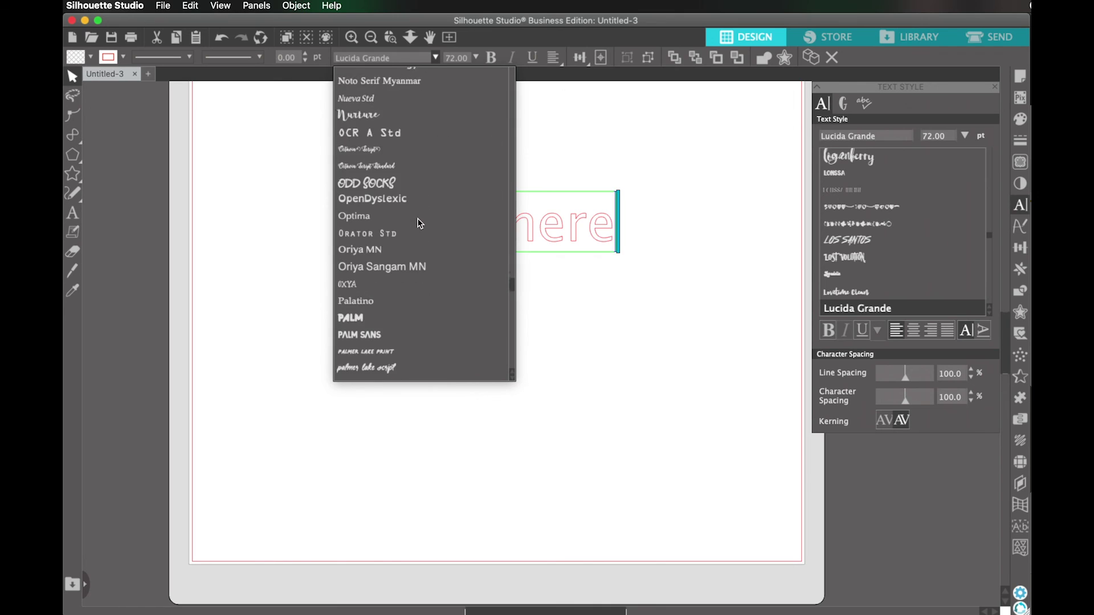
left_click(624, 237)
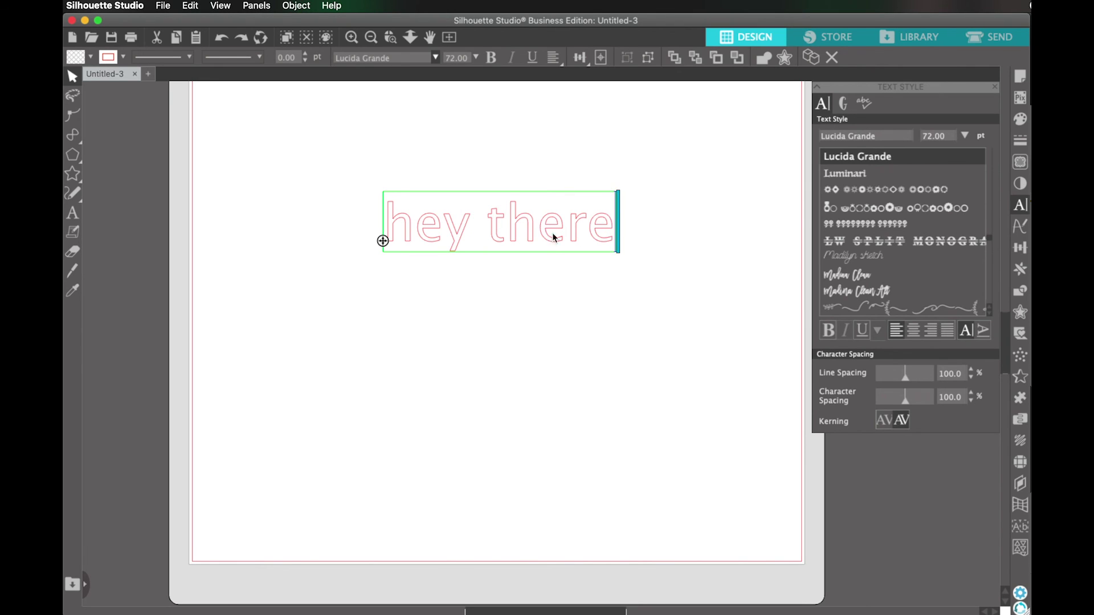
- Try the Madina Clean font on the whole "hey there" text and undo the change
left_click_drag(614, 228, 347, 215)
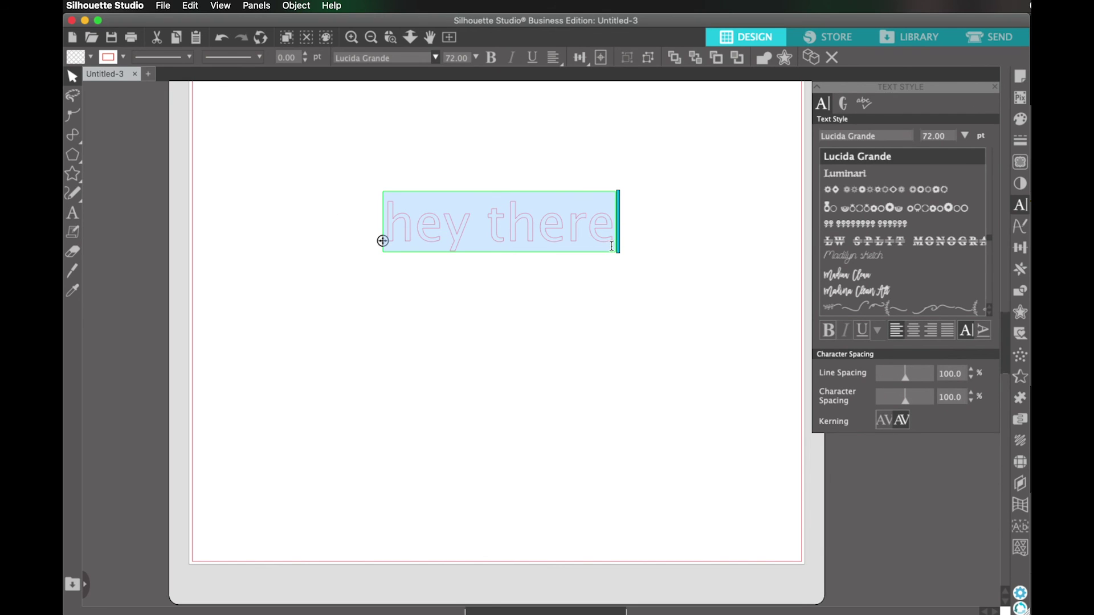
left_click(856, 275)
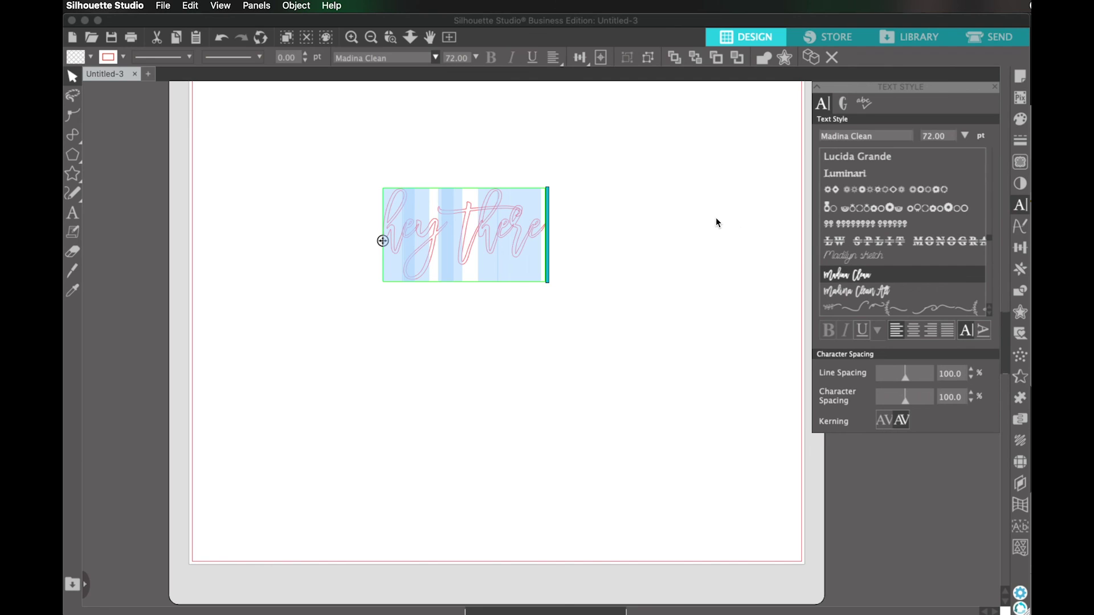
key("super+z")
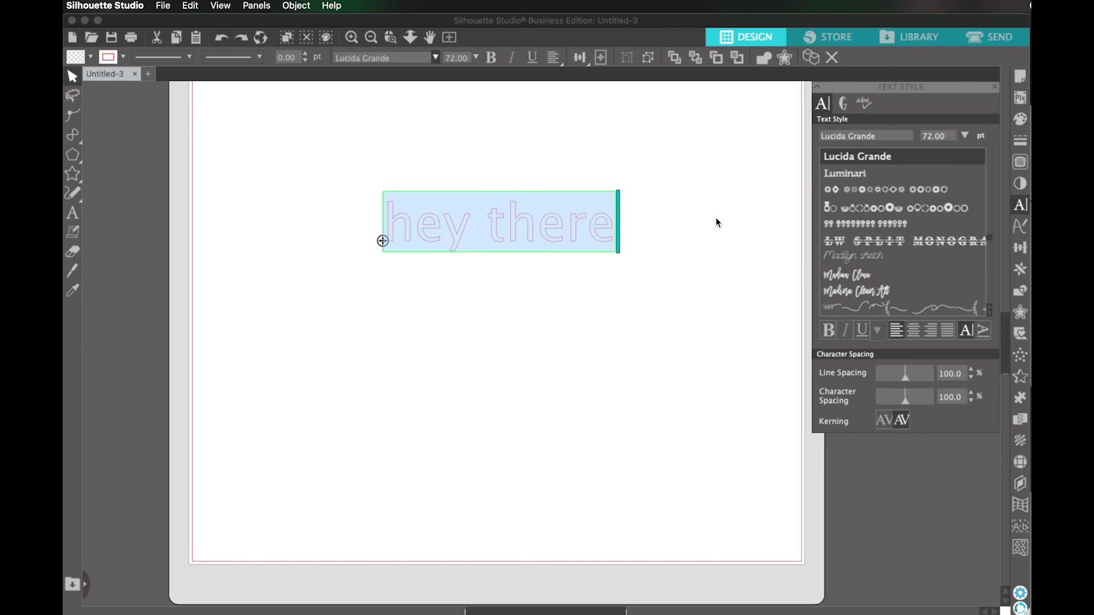
left_click(712, 220)
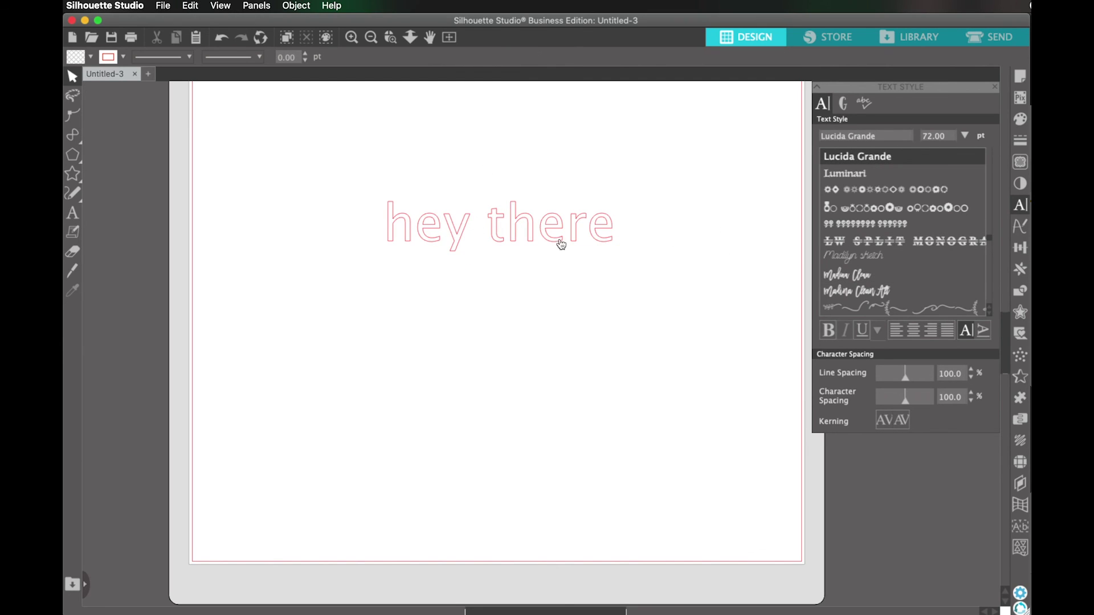
- Reopen the "hey there" text for editing and change the font of all its letters to Milkshake
mouse_move(597, 240)
left_mouse_down()
mouse_move(591, 229)
mouse_move(612, 255)
mouse_move(596, 239)
left_mouse_up()
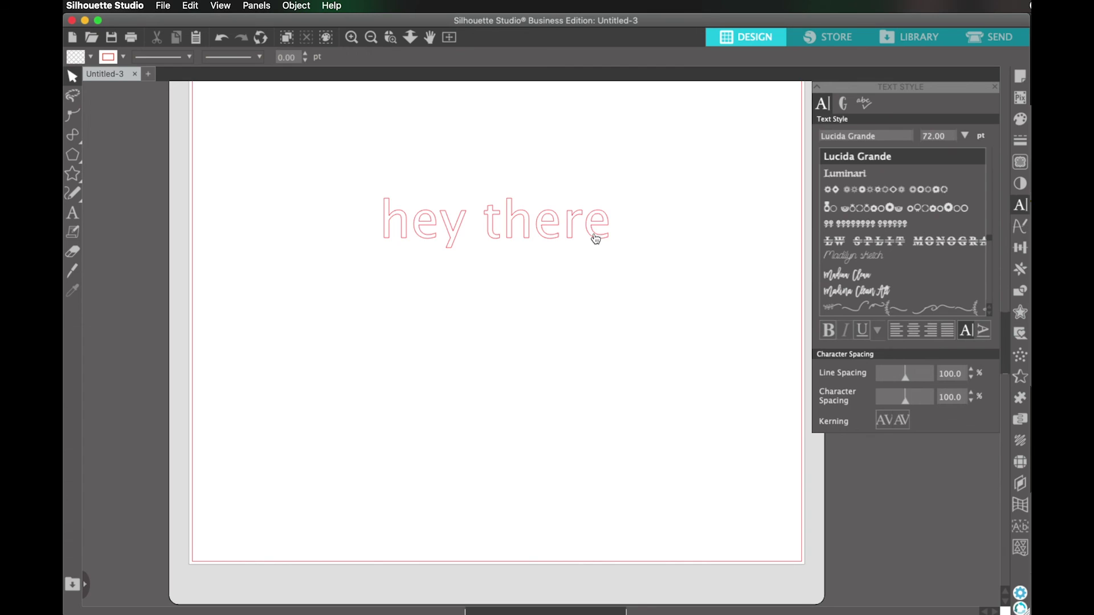
double_click(594, 234)
right_click(600, 234)
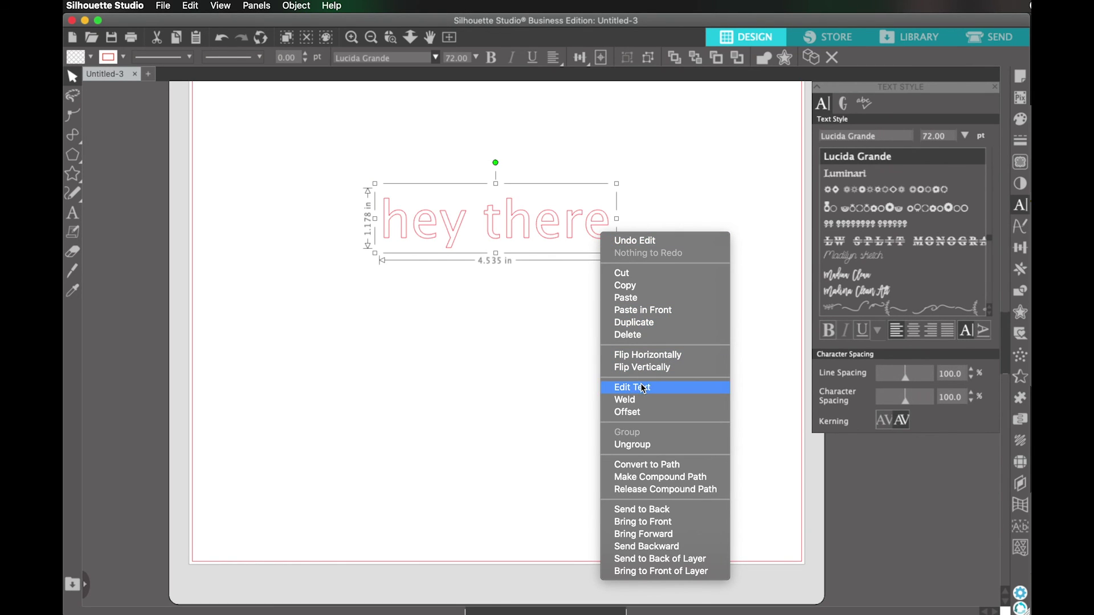
left_click(640, 387)
left_click_drag(604, 219, 377, 217)
left_click(436, 58)
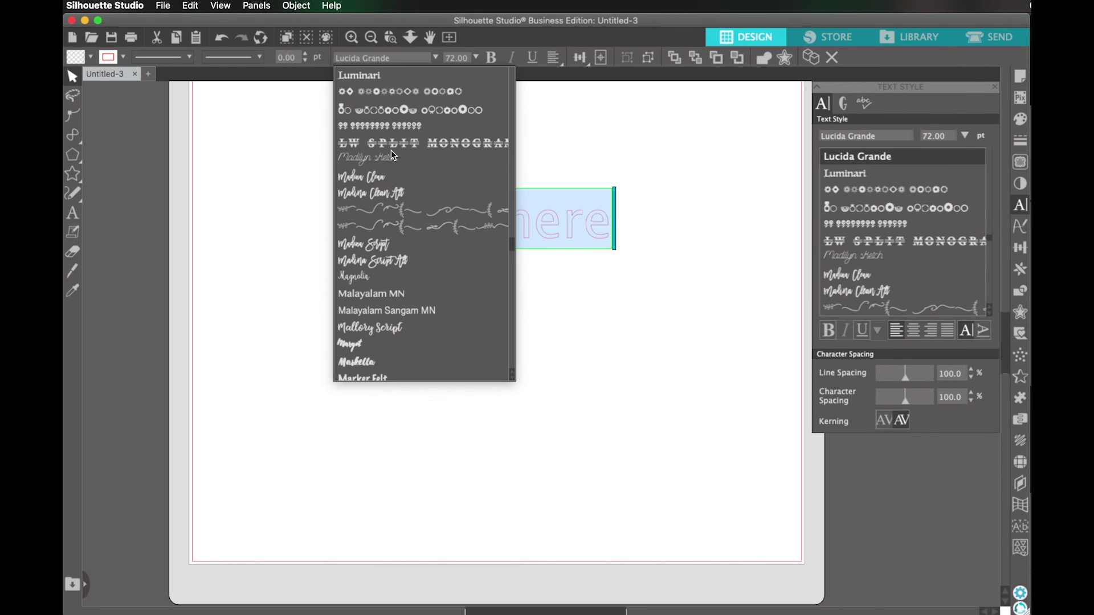
scroll(381, 179, "down", 5)
left_click(370, 325)
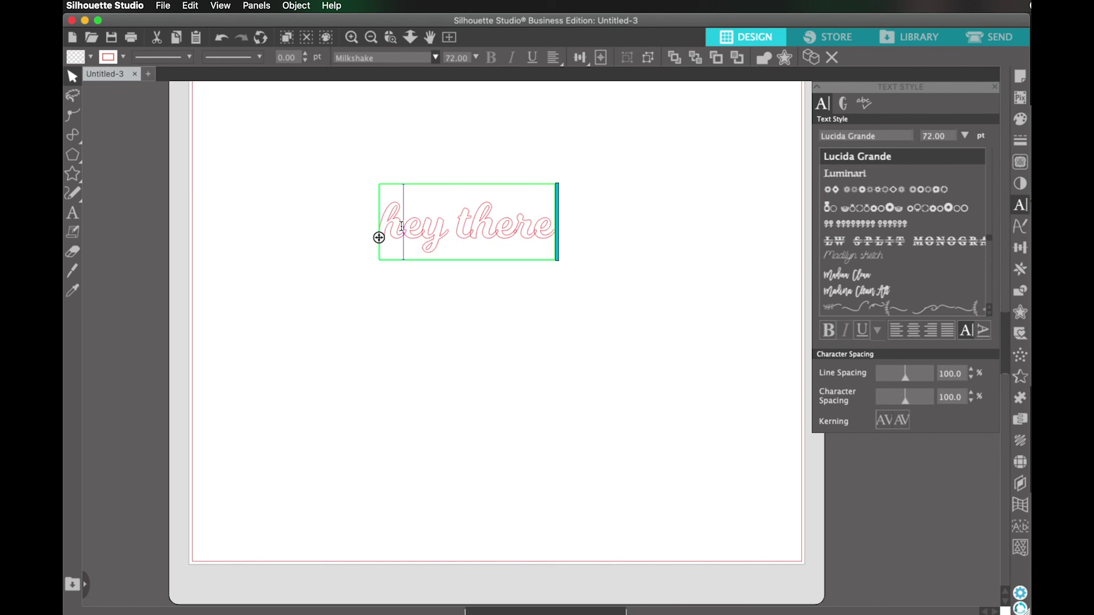
- Change the wording of the text to "Hey You!"
key("BackSpace")
type("H")
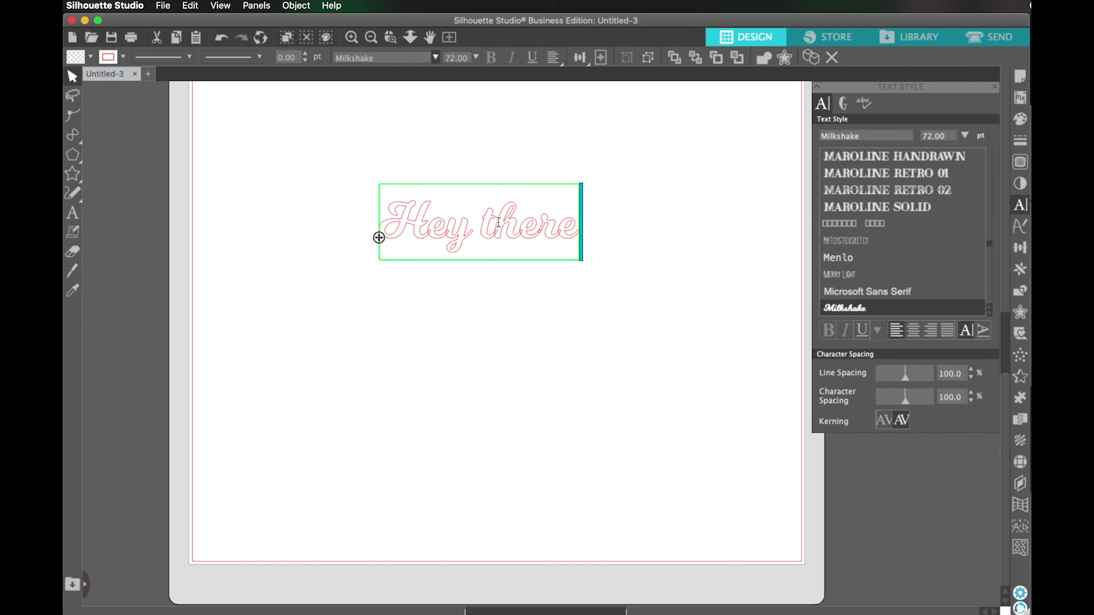
left_click_drag(483, 218, 579, 218)
type("Y")
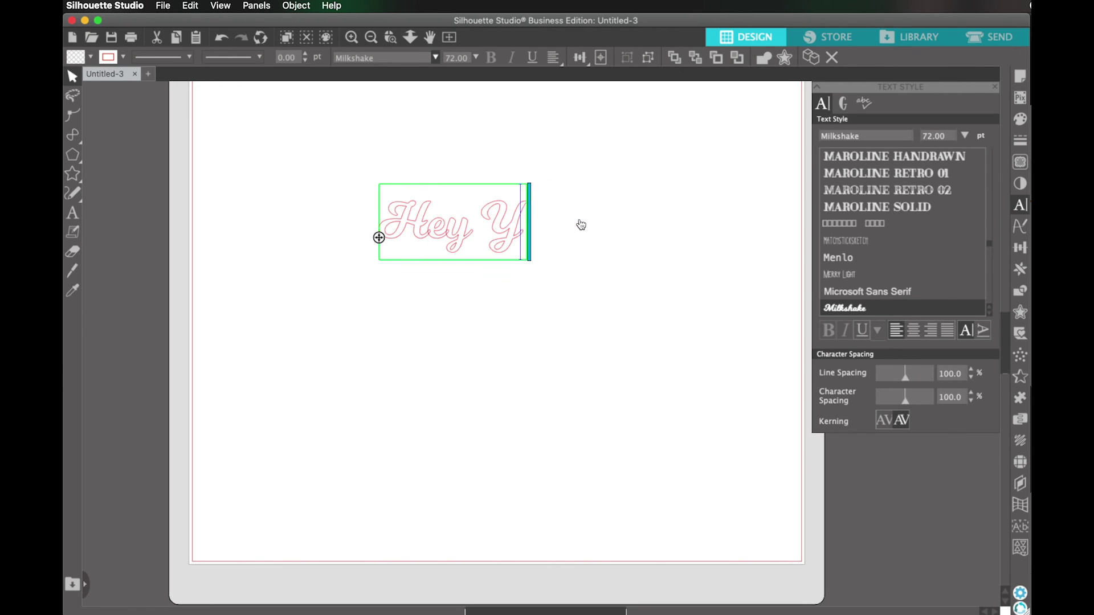
type("ou!")
- Set the character spacing of the whole "Hey You!" text to 130% and its font to Helvetica Neue
key("super+a")
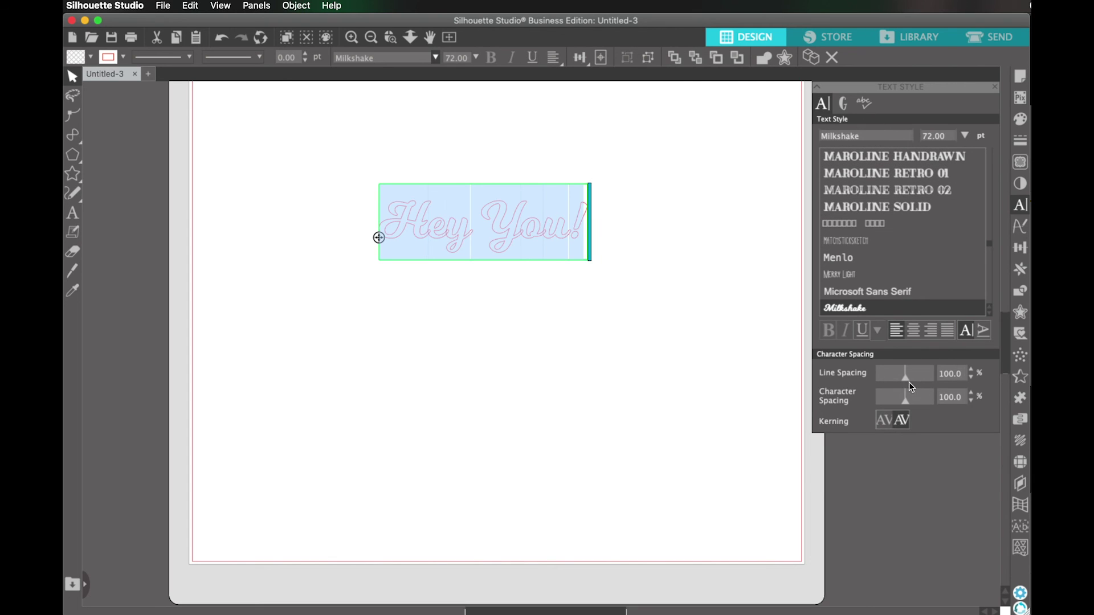
mouse_move(905, 399)
left_mouse_down()
mouse_move(925, 405)
mouse_move(898, 405)
mouse_move(914, 405)
left_mouse_up()
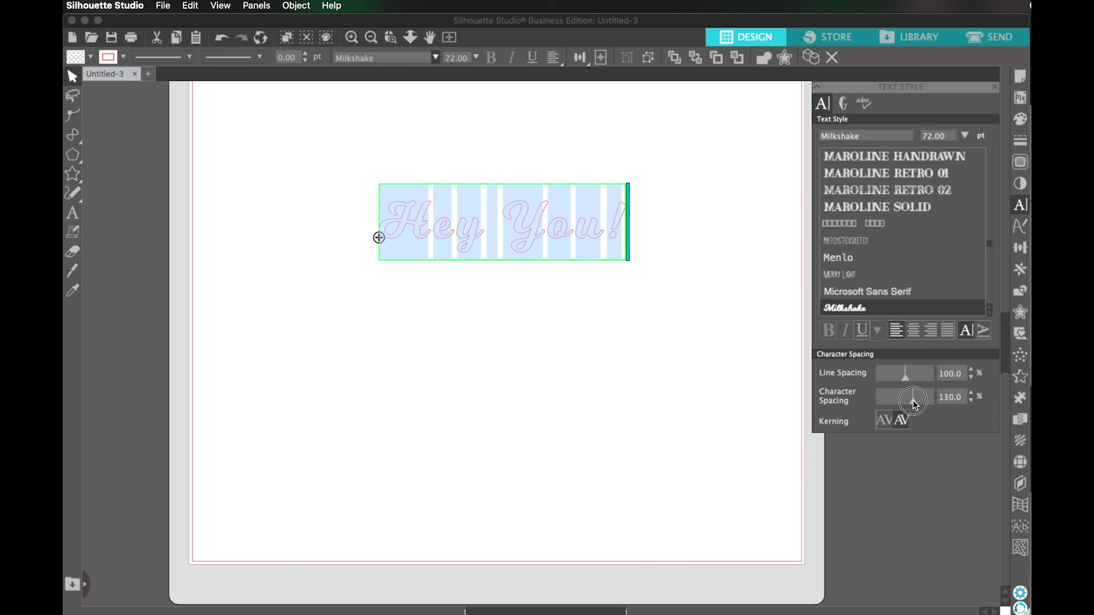
scroll(859, 228, "up", 5)
left_click(858, 179)
- Make the "Hey You!" text bold, italic and underlined, and replace that formatting with the Thin style without underline
left_click(829, 331)
left_click(846, 333)
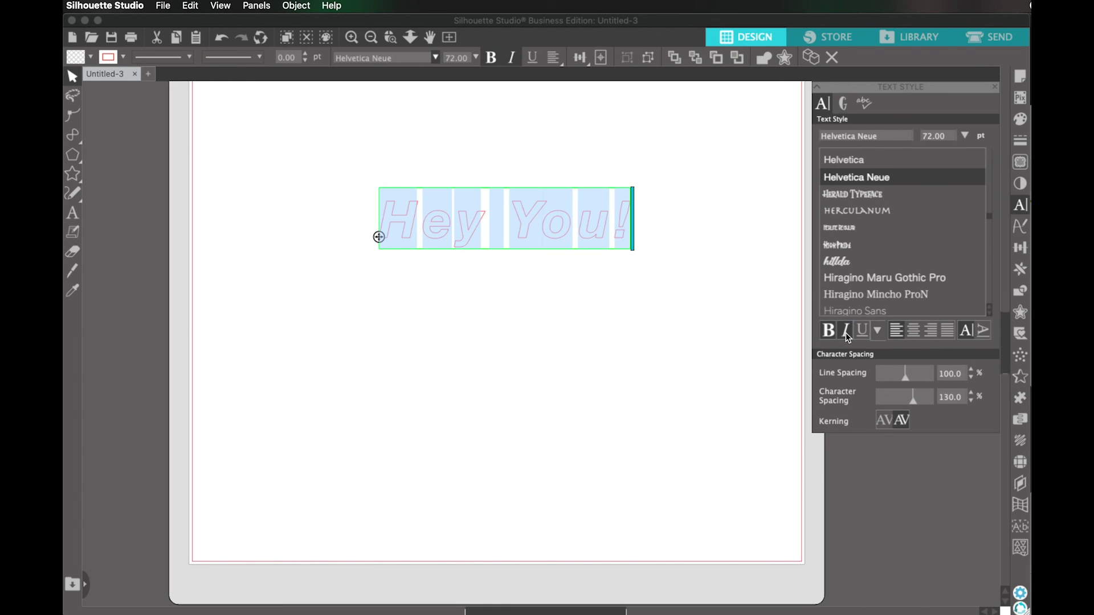
left_click(862, 331)
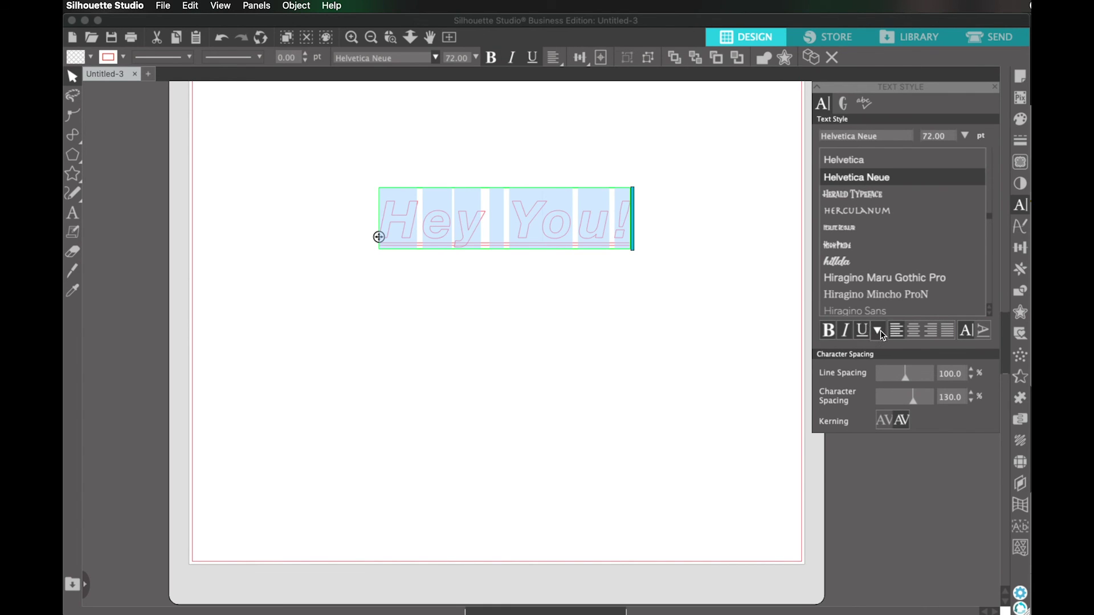
left_click(880, 331)
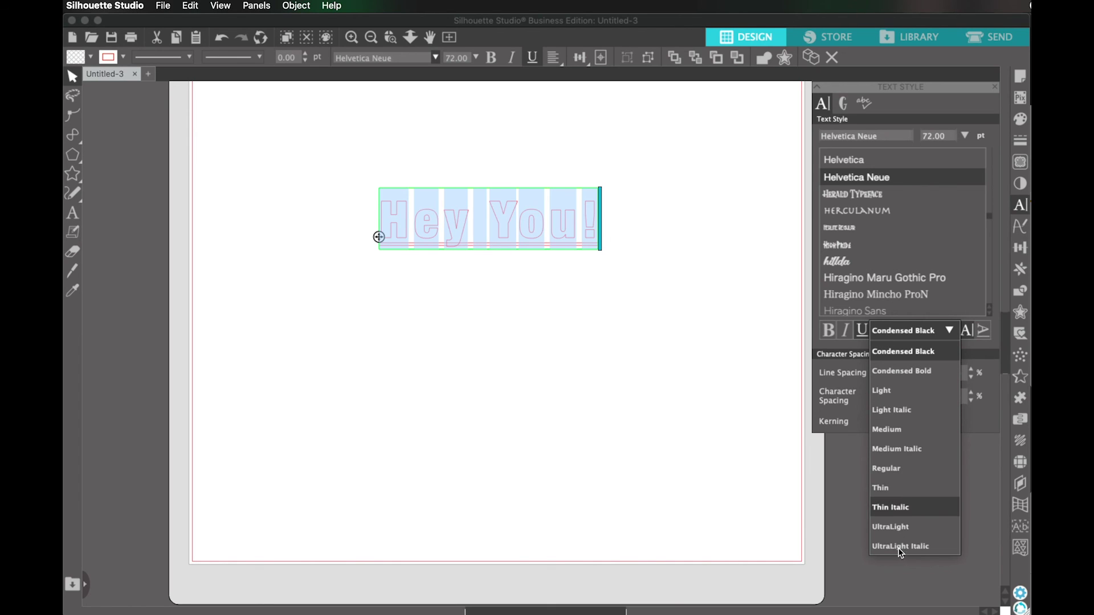
left_click(885, 488)
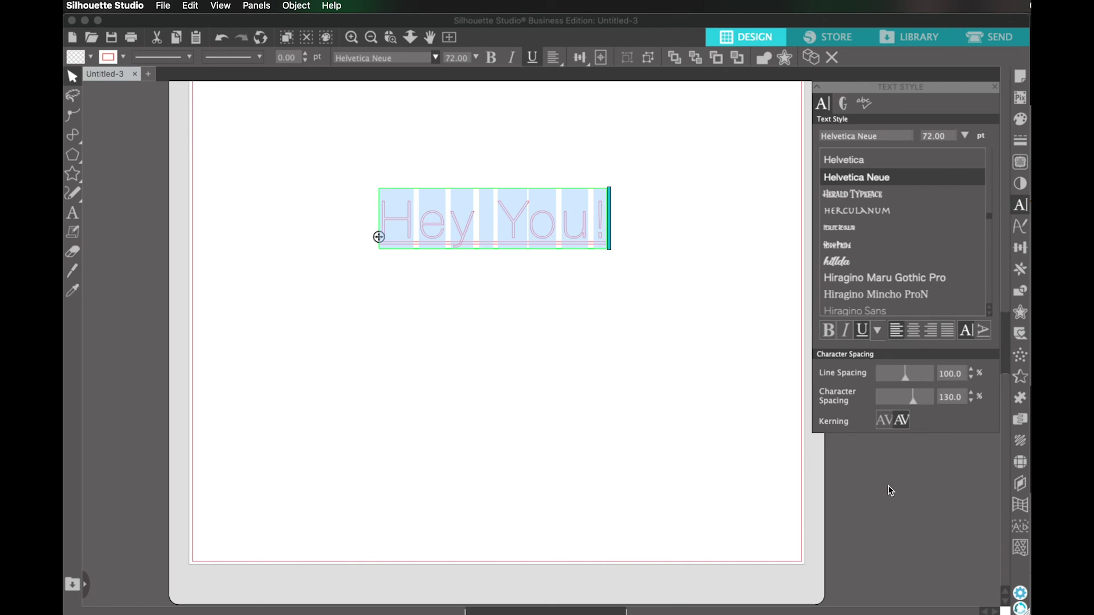
left_click(864, 329)
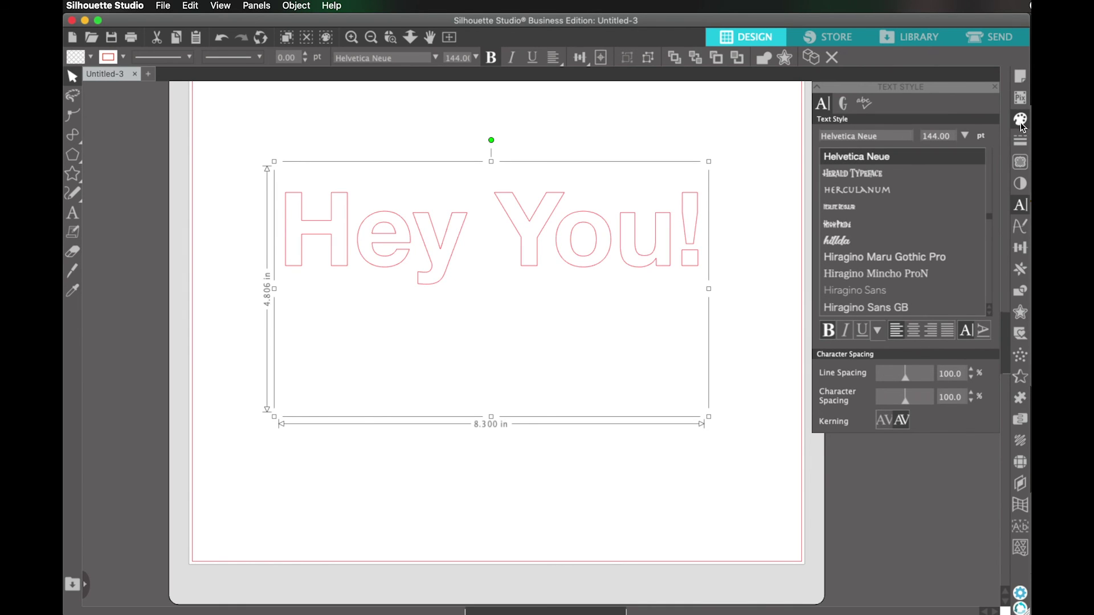
- Try a pale yellow-green fill and a blue-and-white gradient on "Hey You!", and fill it with the blue dotted pattern
left_click(1018, 120)
left_click(908, 224)
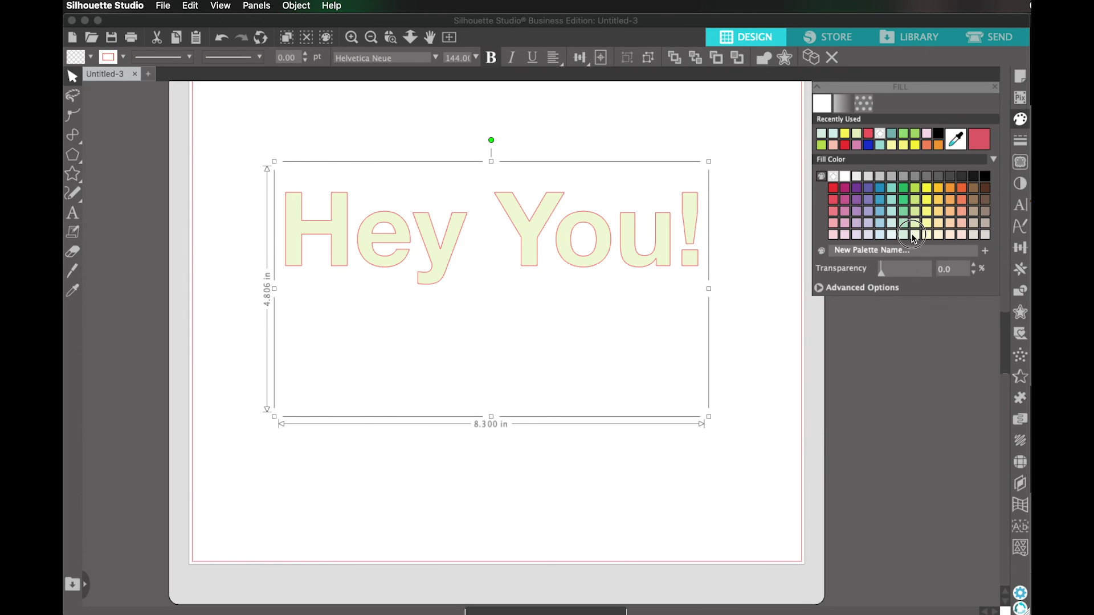
left_click(842, 103)
left_click(892, 226)
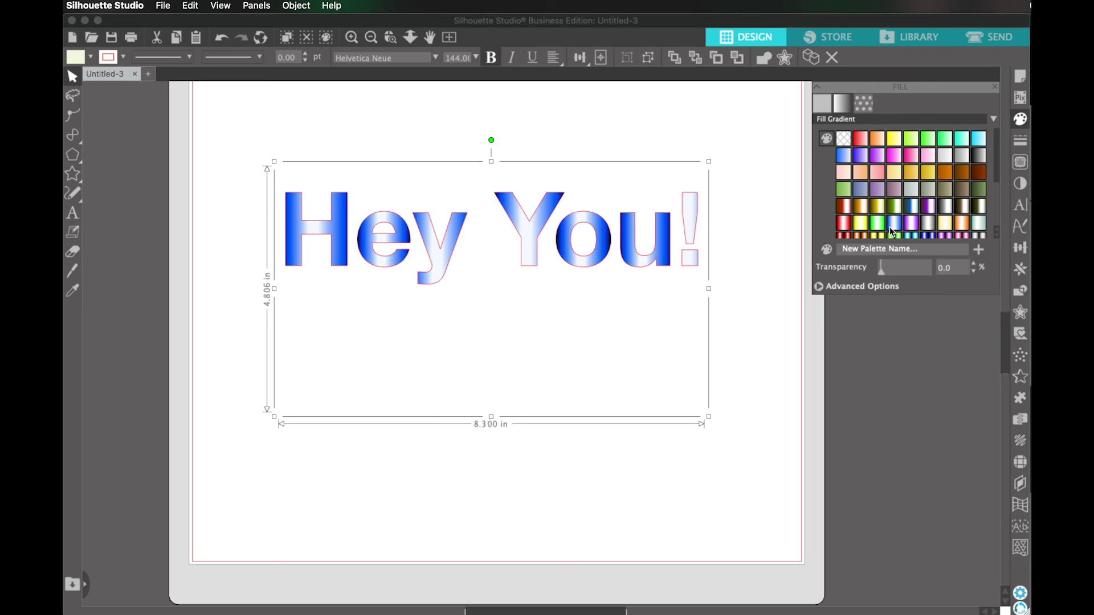
left_click(864, 103)
left_click(957, 245)
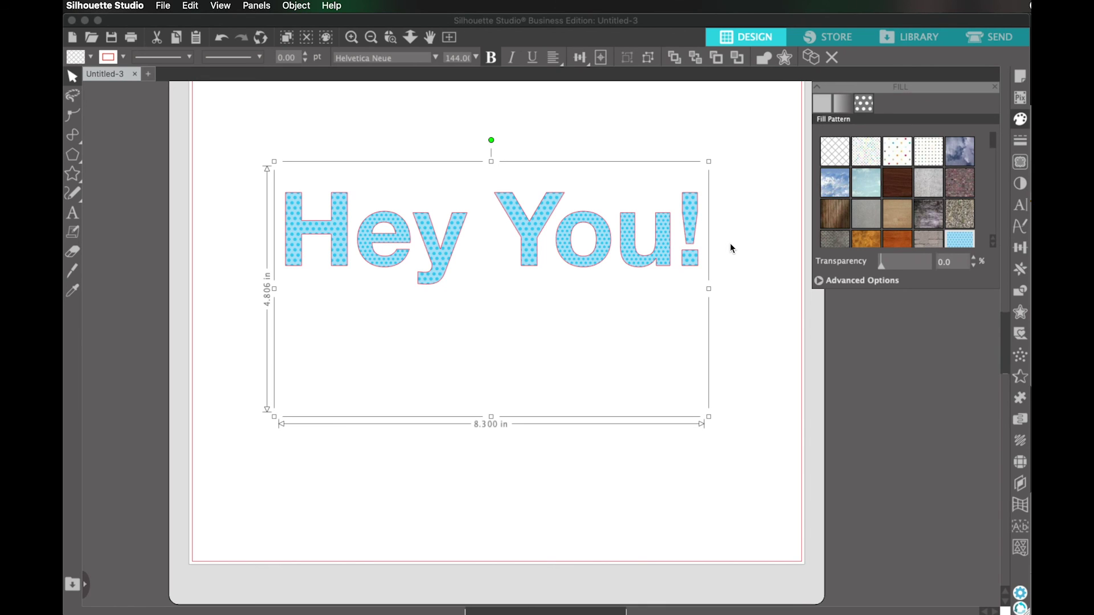
- Place an empty note in the gray area to the left of the cutting mat
left_click(74, 231)
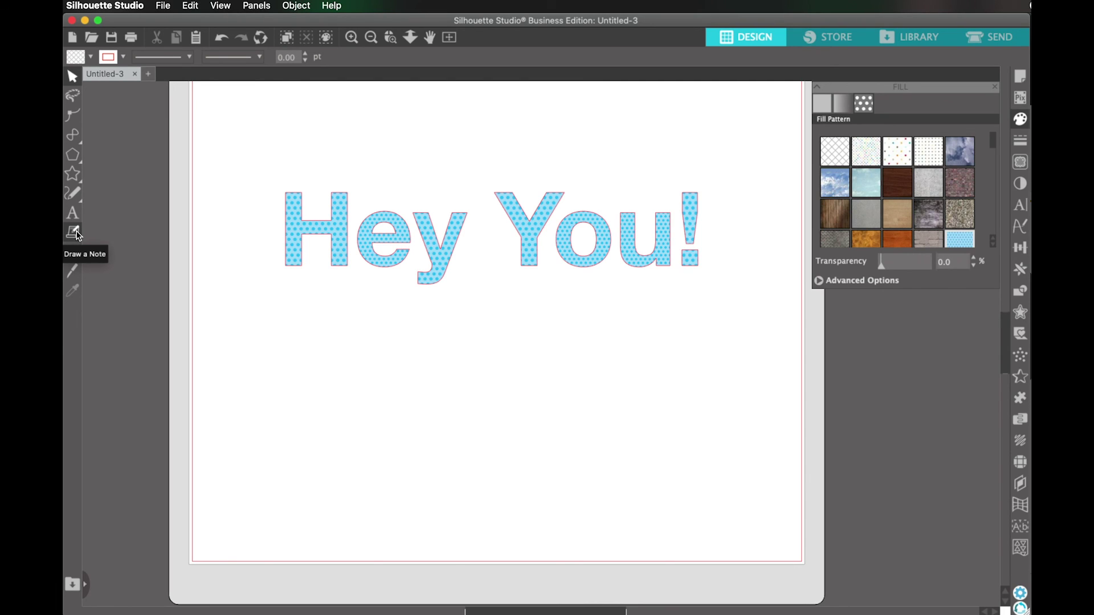
left_click(74, 232)
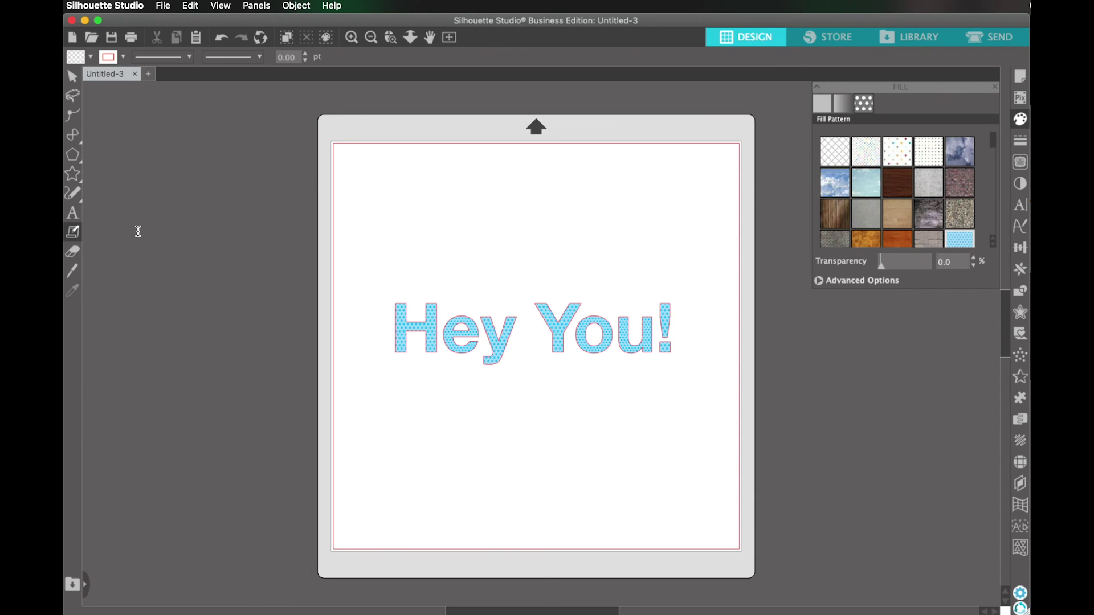
left_click(145, 260)
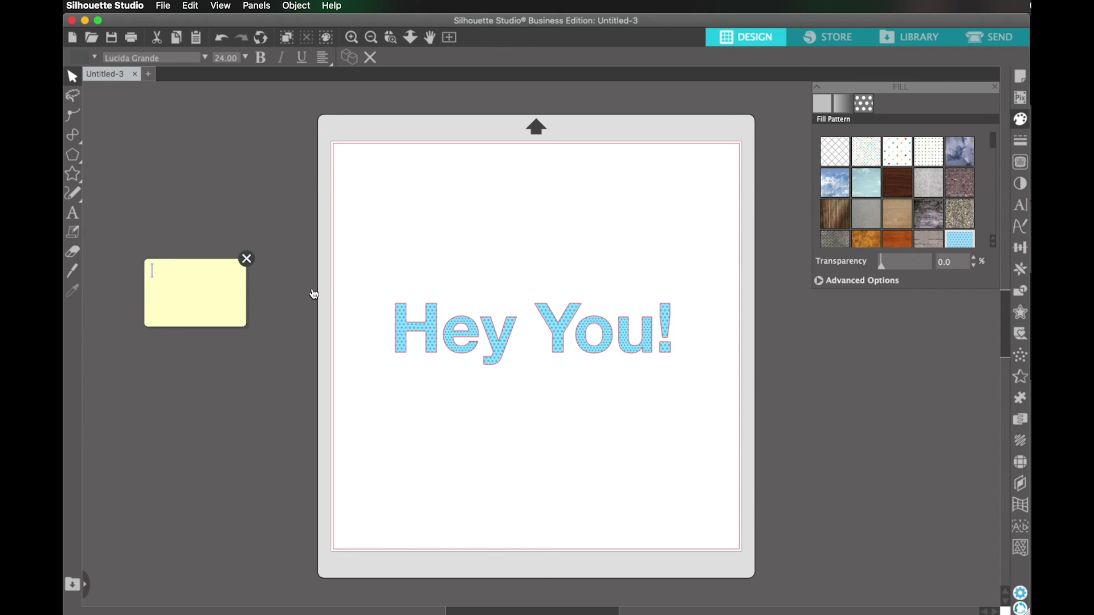